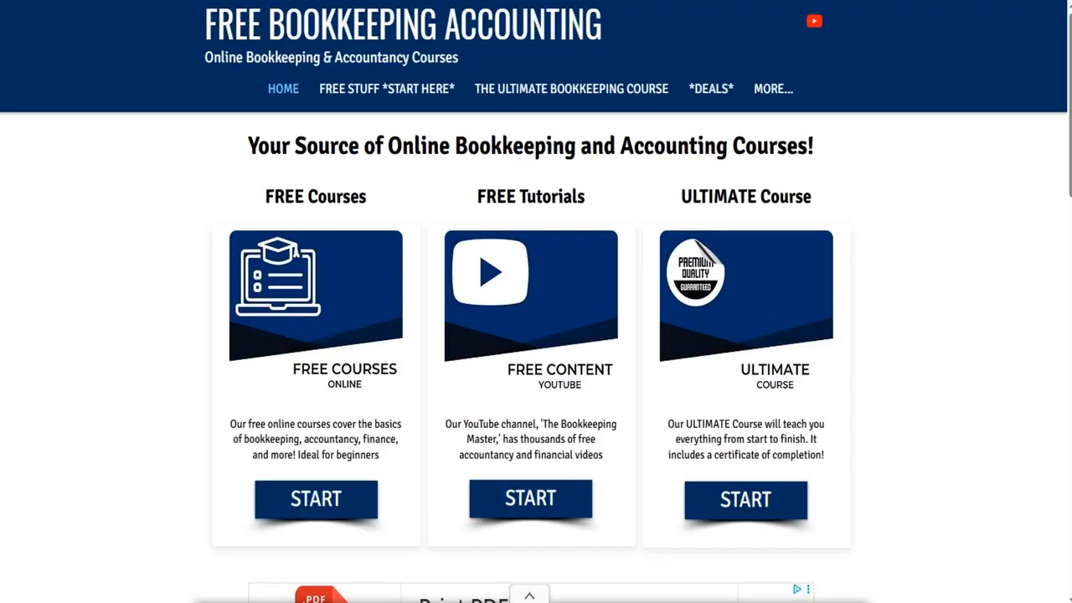
Open the Sage training courses from the site's list of free online accounting software courses, dismissing the ads in the way.
left_click(413, 101)
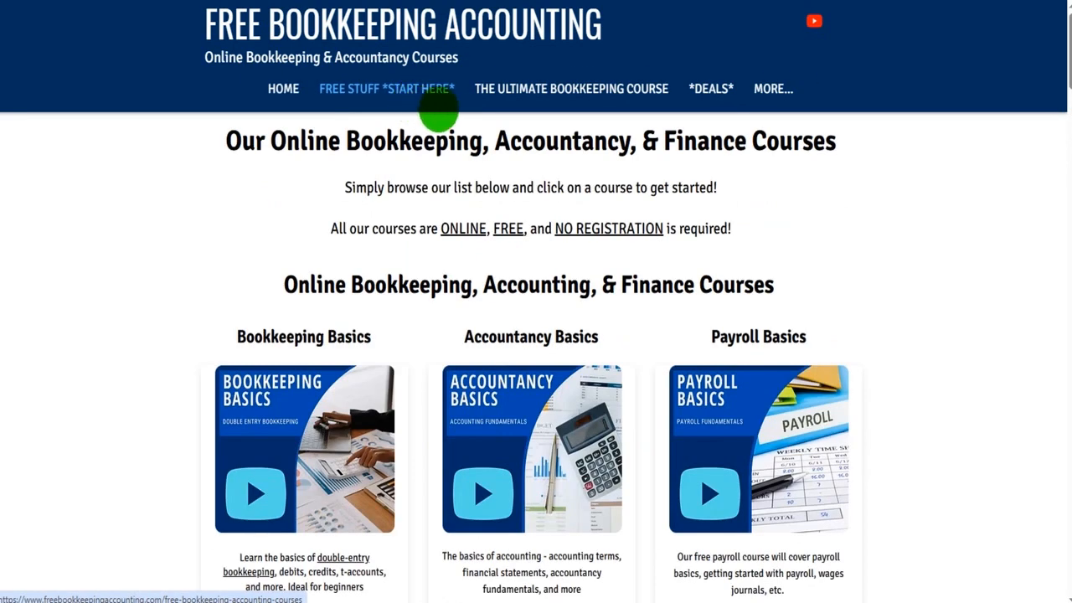
scroll(444, 115, "down", 3)
scroll(453, 134, "down", 12)
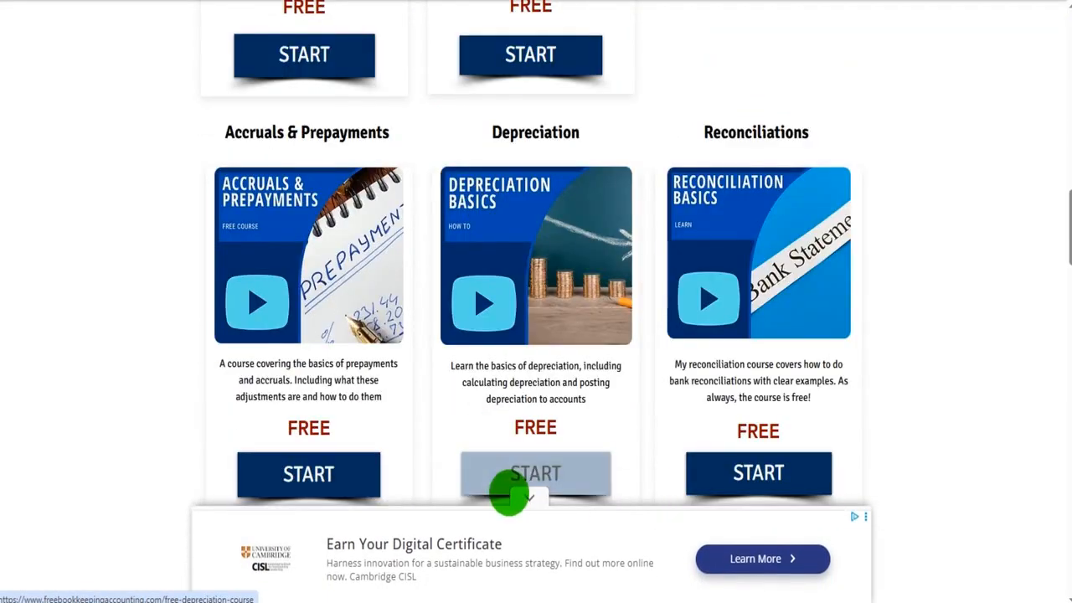
left_click(520, 497)
scroll(519, 498, "down", 12)
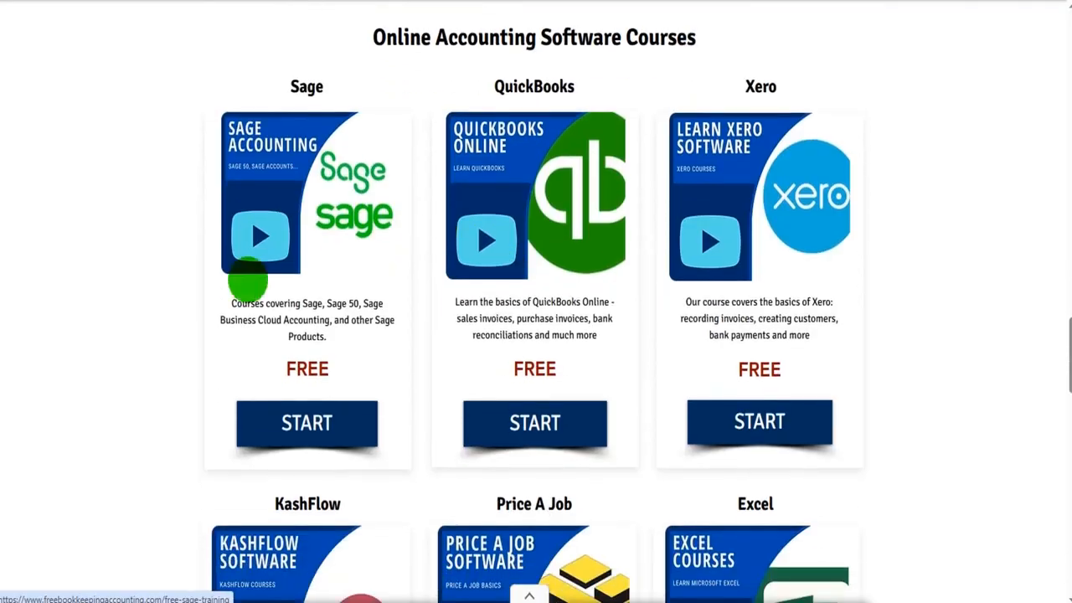
left_click(338, 184)
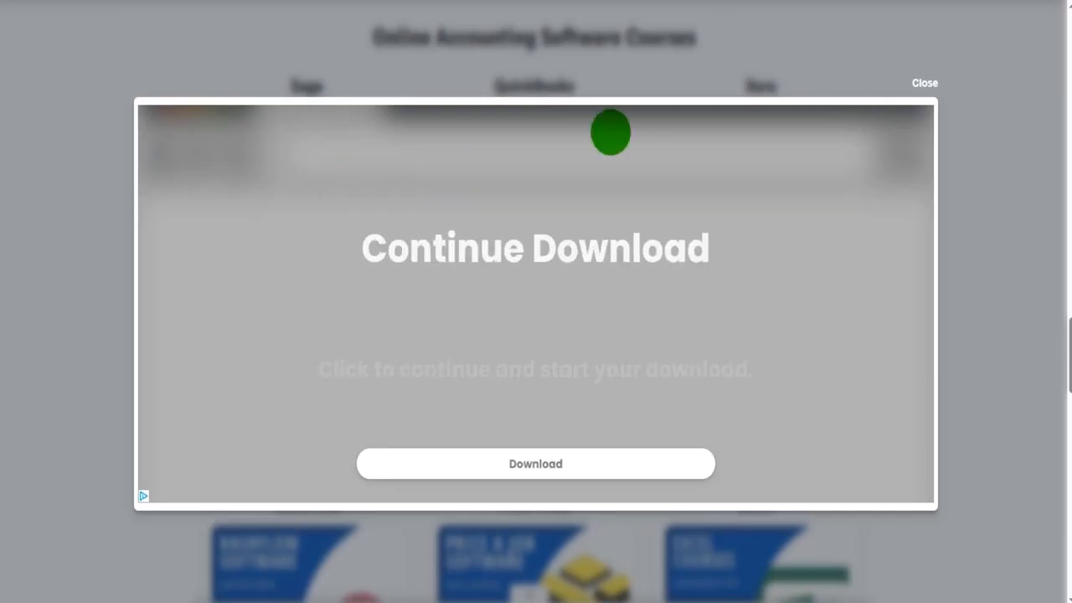
left_click(932, 83)
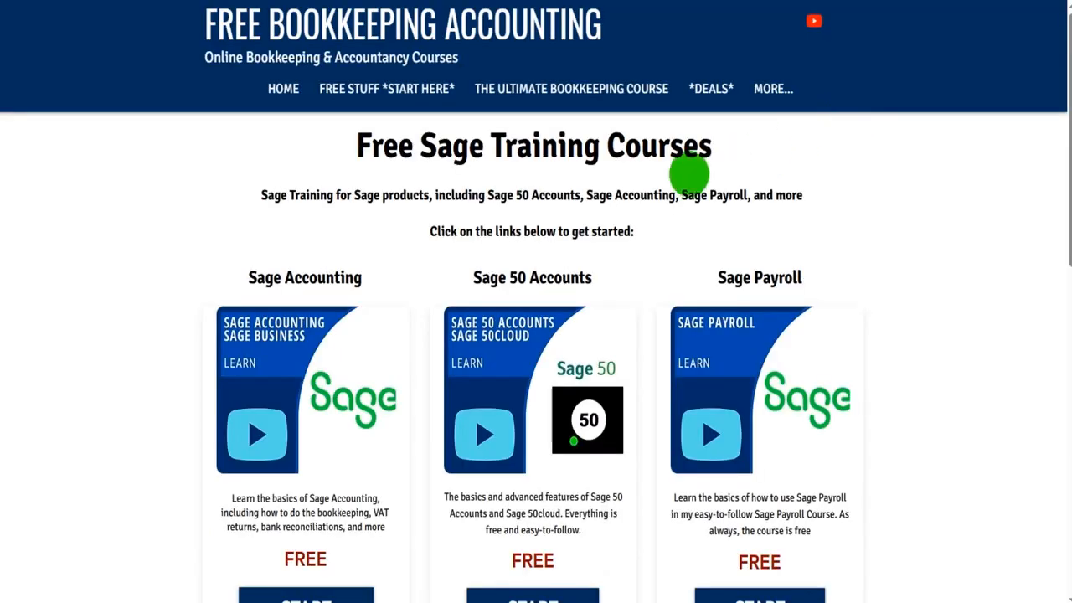
Open the Sage Accounting course and look through its lesson links and the bank reconciliation section.
scroll(419, 201, "down", 2)
left_click(283, 185)
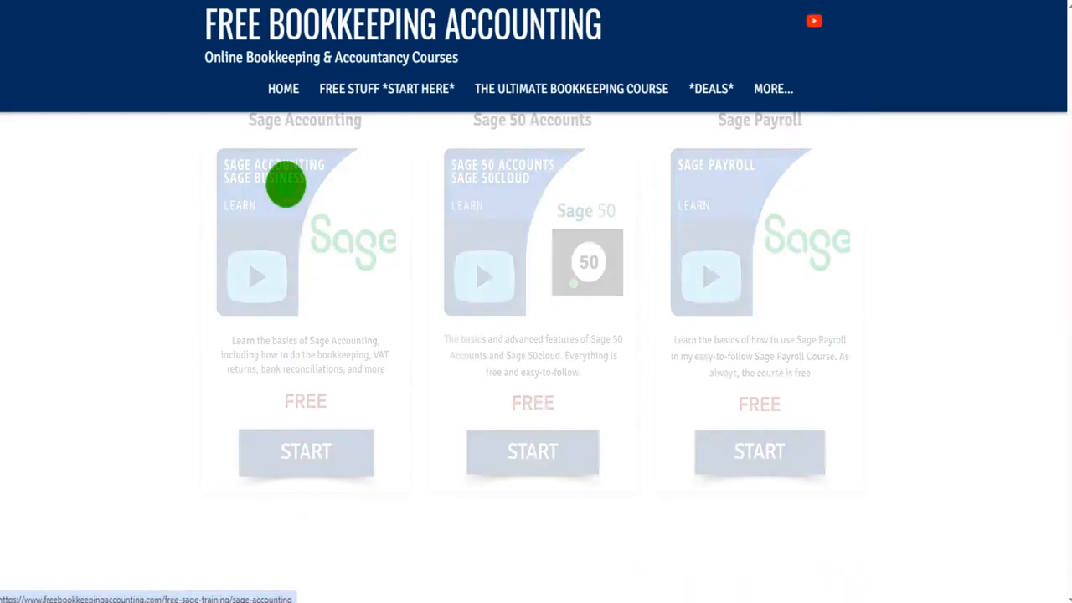
scroll(612, 346, "down", 12)
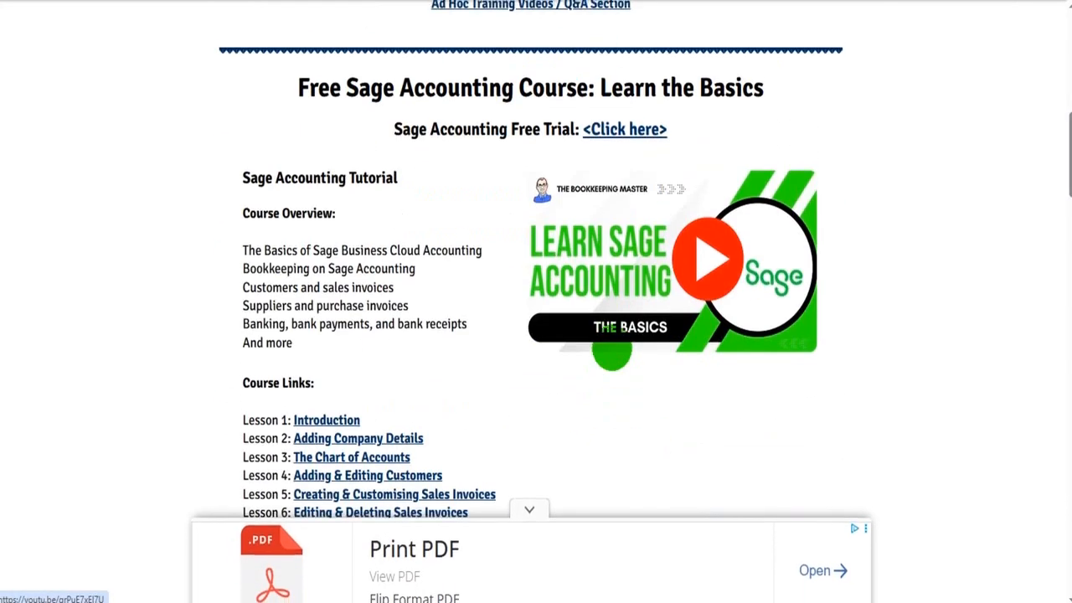
scroll(612, 347, "down", 4)
scroll(613, 349, "up", 4)
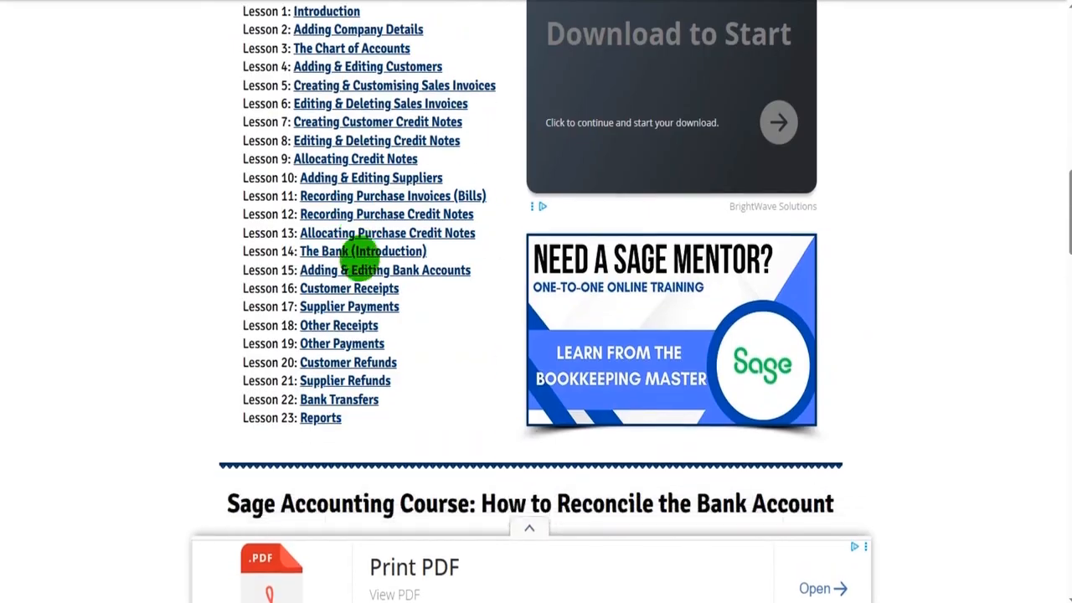
scroll(365, 257, "down", 4)
scroll(371, 258, "down", 4)
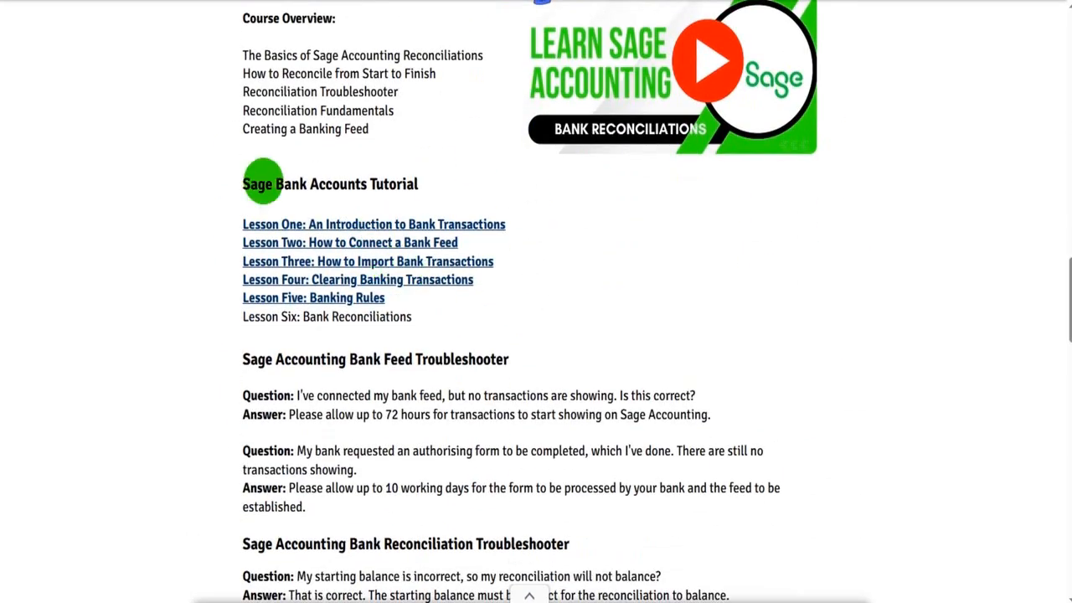
scroll(360, 233, "up", 1)
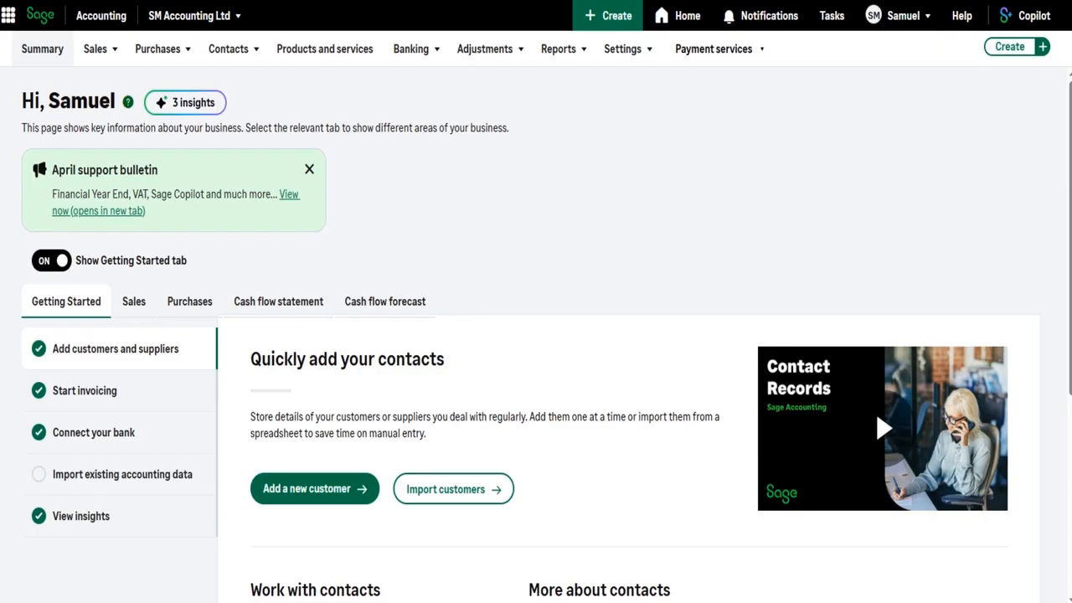
In Sage Accounting, open the record of the account named Bank Account from the bank accounts list.
left_click(410, 48)
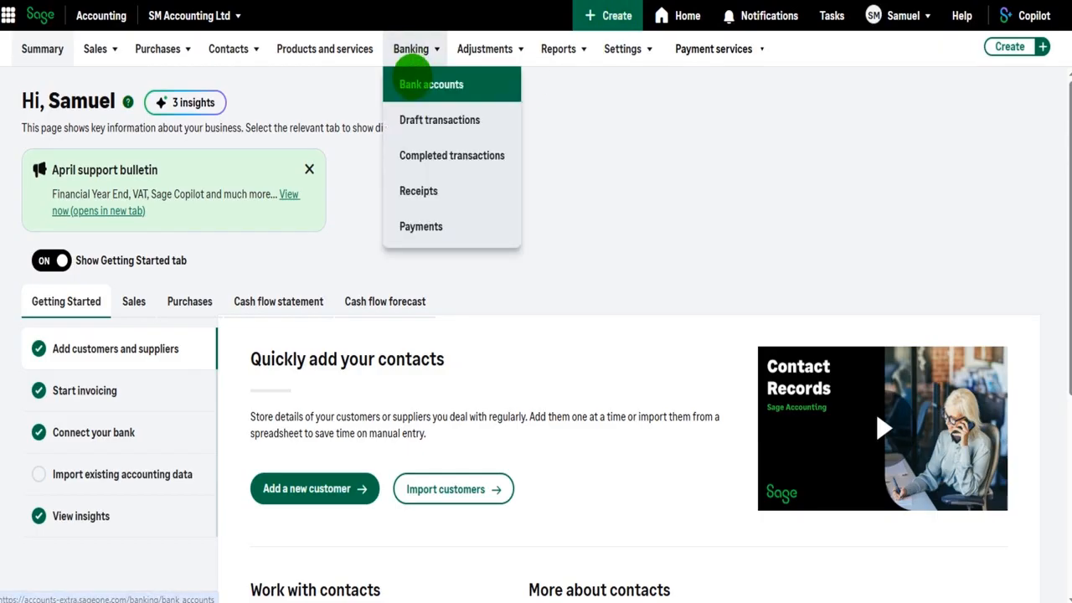
left_click(411, 83)
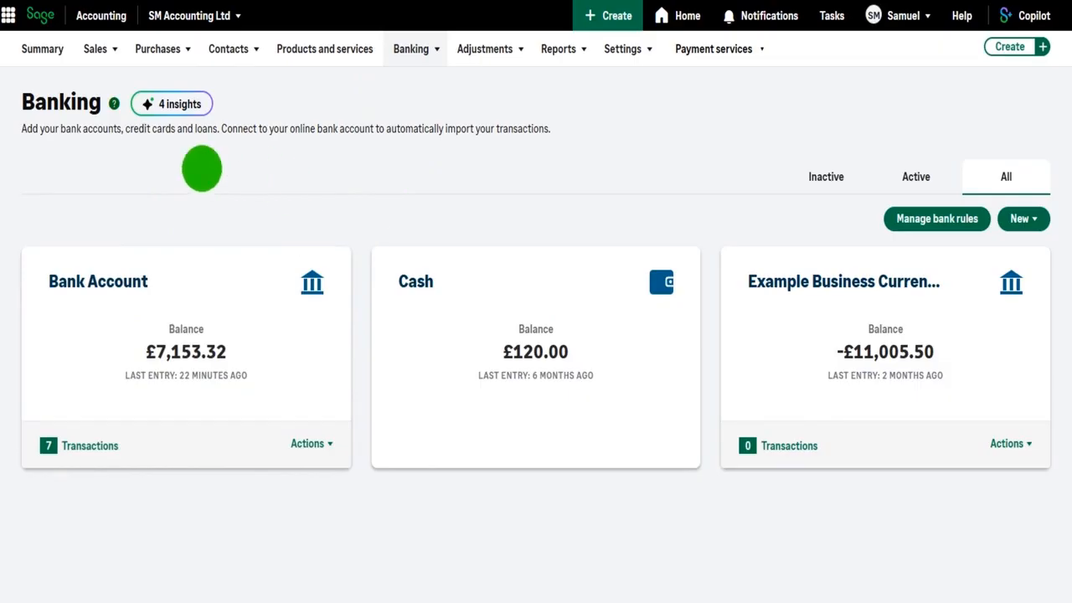
left_click(151, 278)
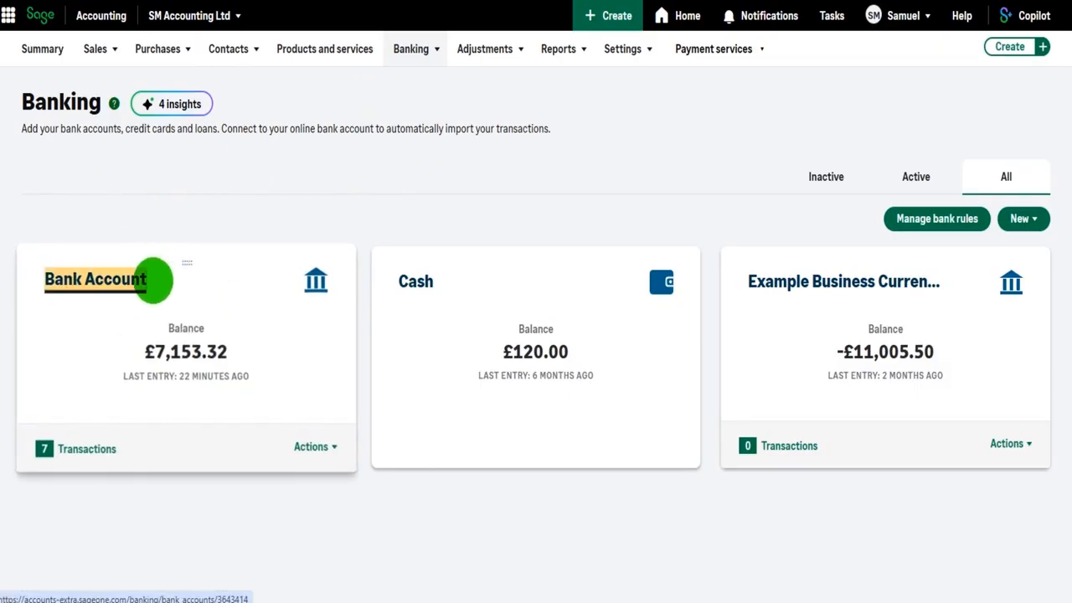
Examine the bank account's list of past reconciliations.
scroll(419, 285, "down", 4)
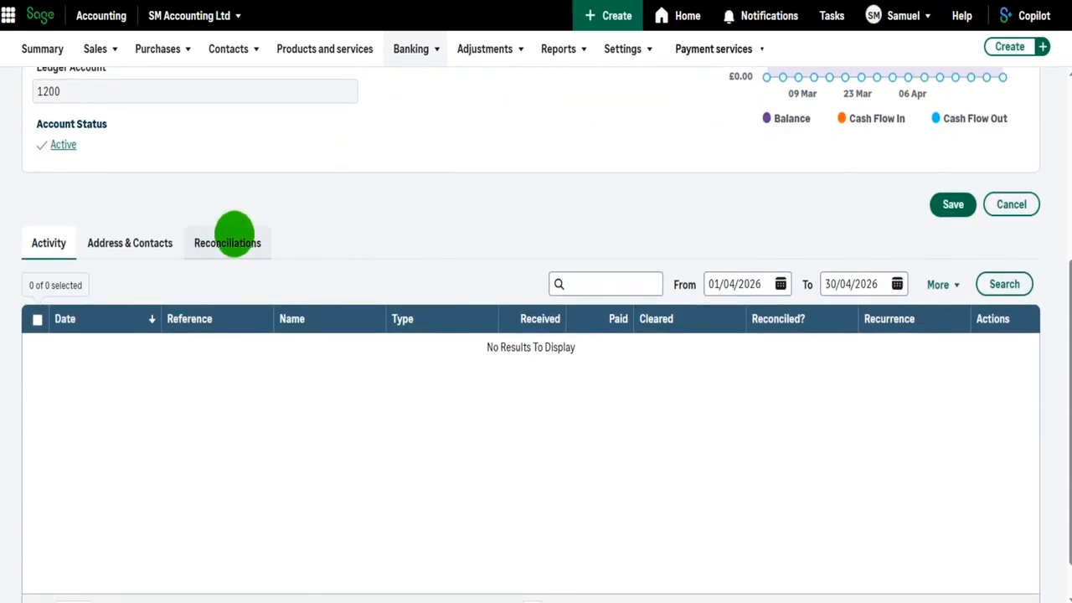
left_click(222, 241)
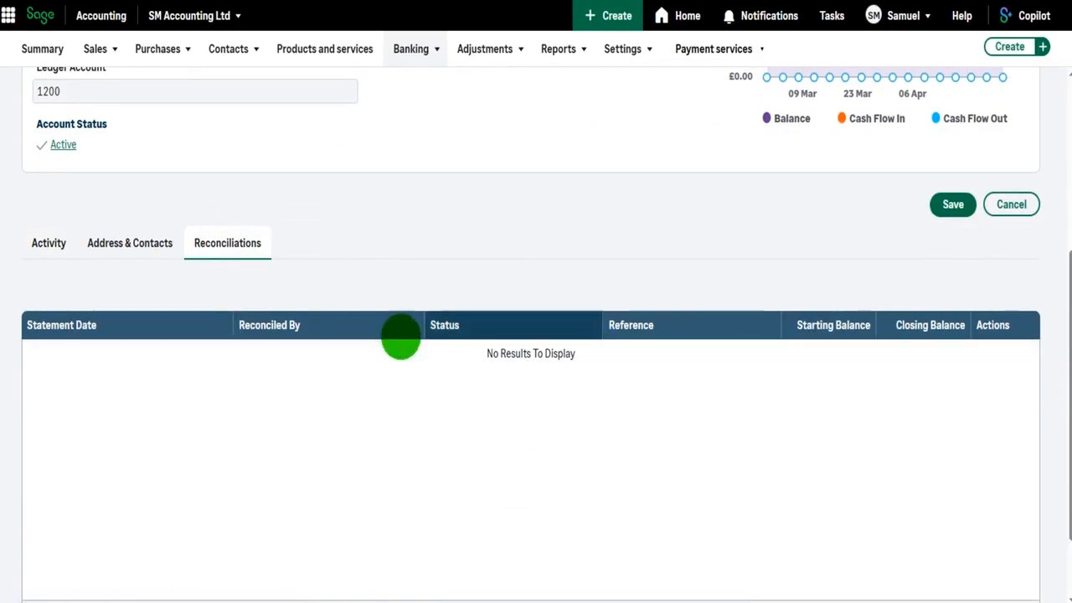
scroll(541, 483, "down", 1)
scroll(630, 400, "up", 1)
scroll(600, 390, "up", 4)
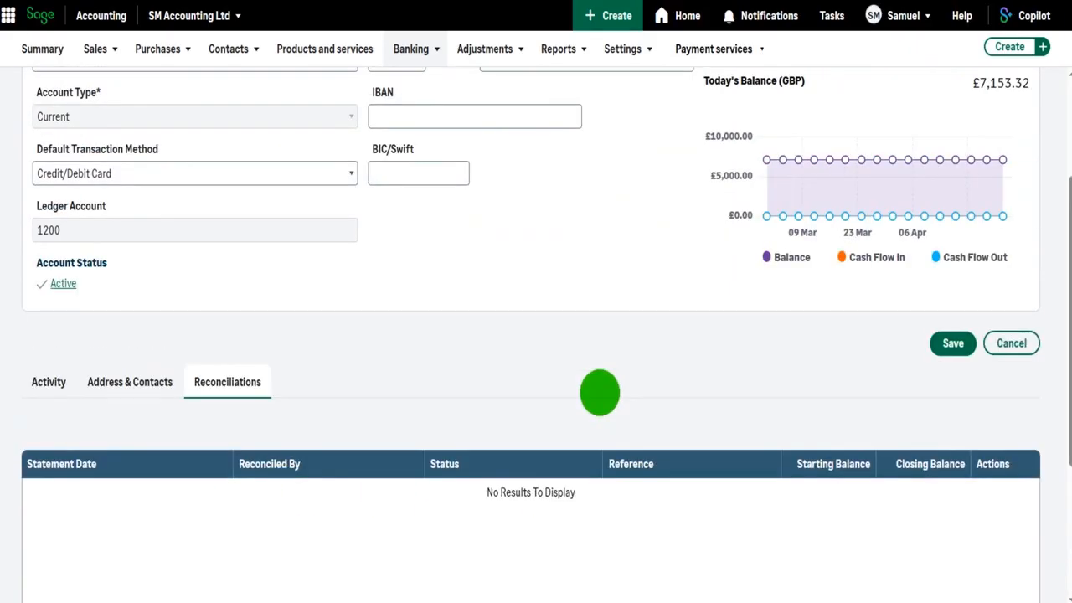
scroll(601, 391, "down", 3)
scroll(598, 393, "down", 1)
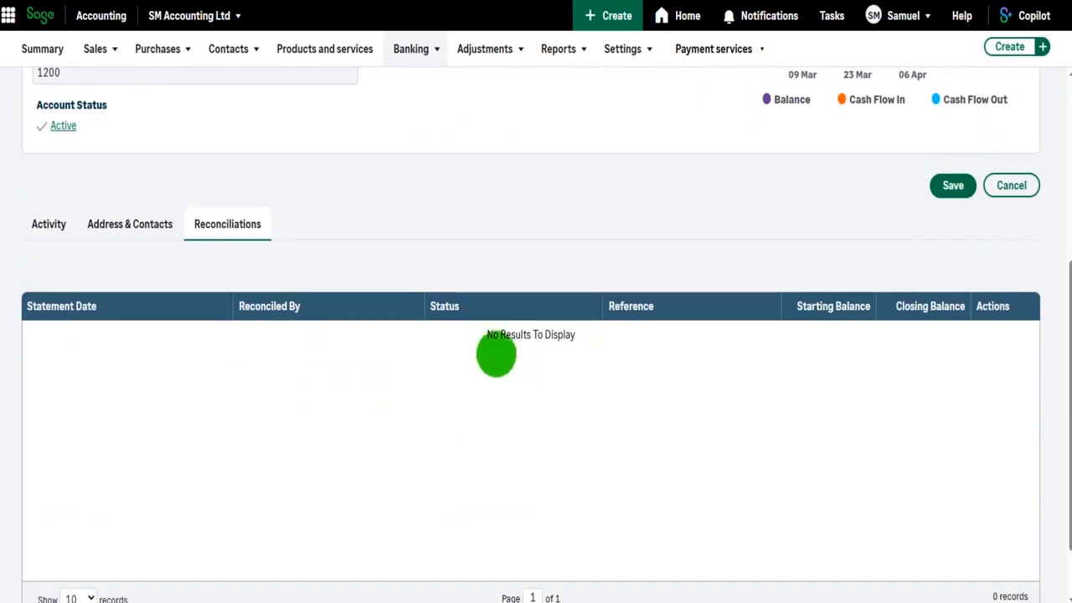
scroll(550, 382, "down", 1)
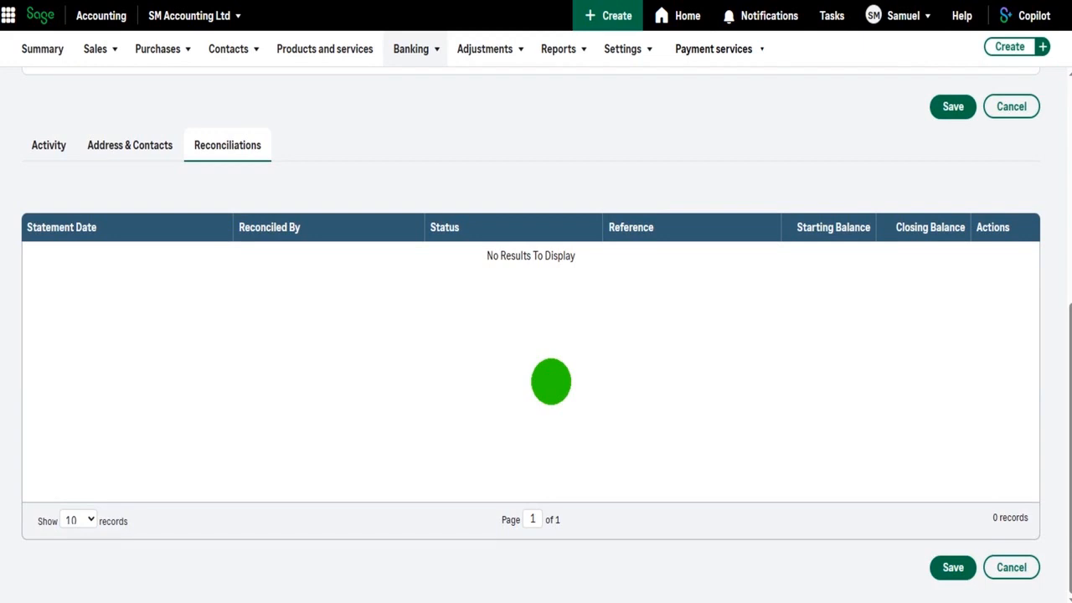
Start reconciling the bank account and set the statement date to 31/10/2025.
scroll(551, 381, "up", 5)
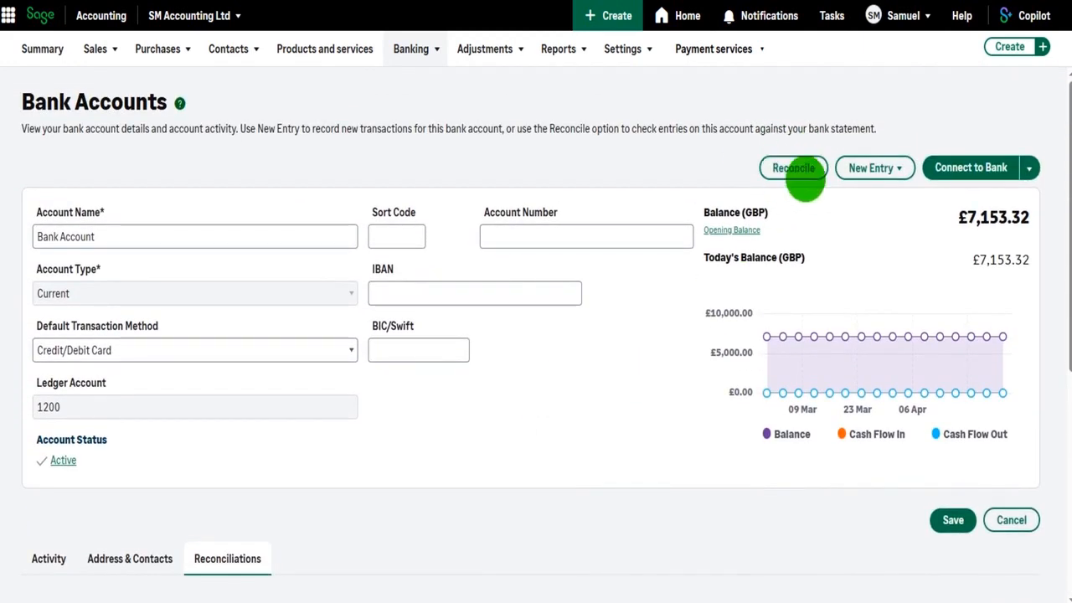
left_click(799, 170)
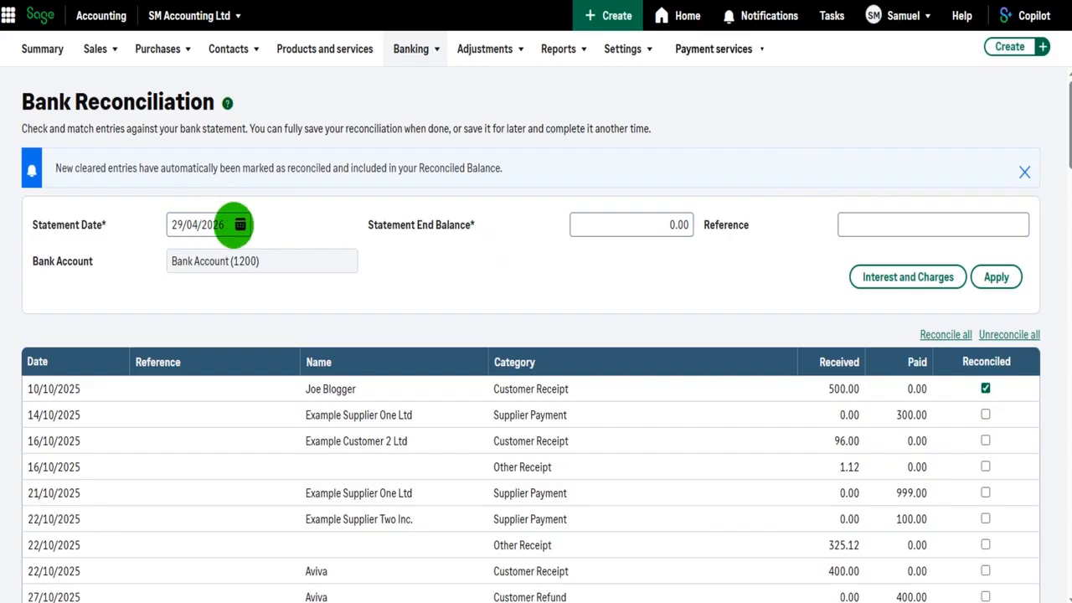
left_click(240, 225)
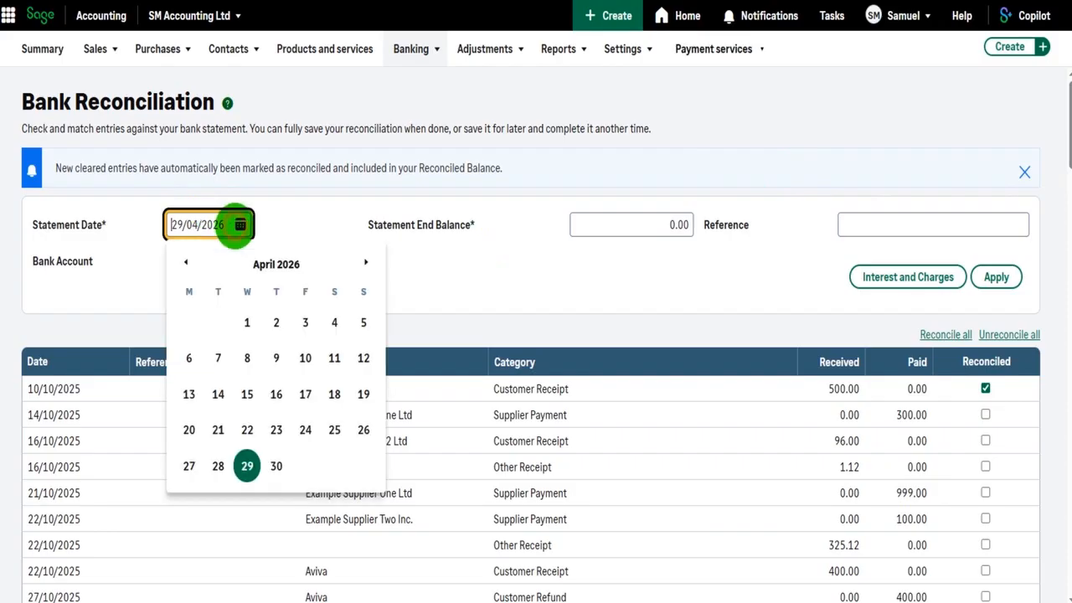
left_click(185, 262)
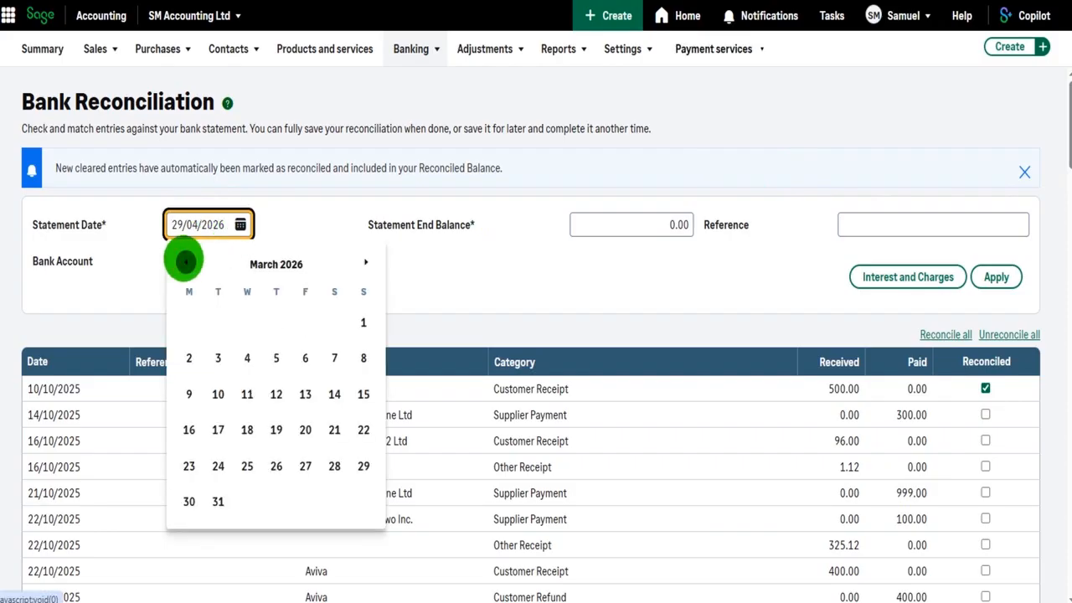
left_click(186, 262)
left_click(185, 262)
left_click(186, 262)
left_click(185, 262)
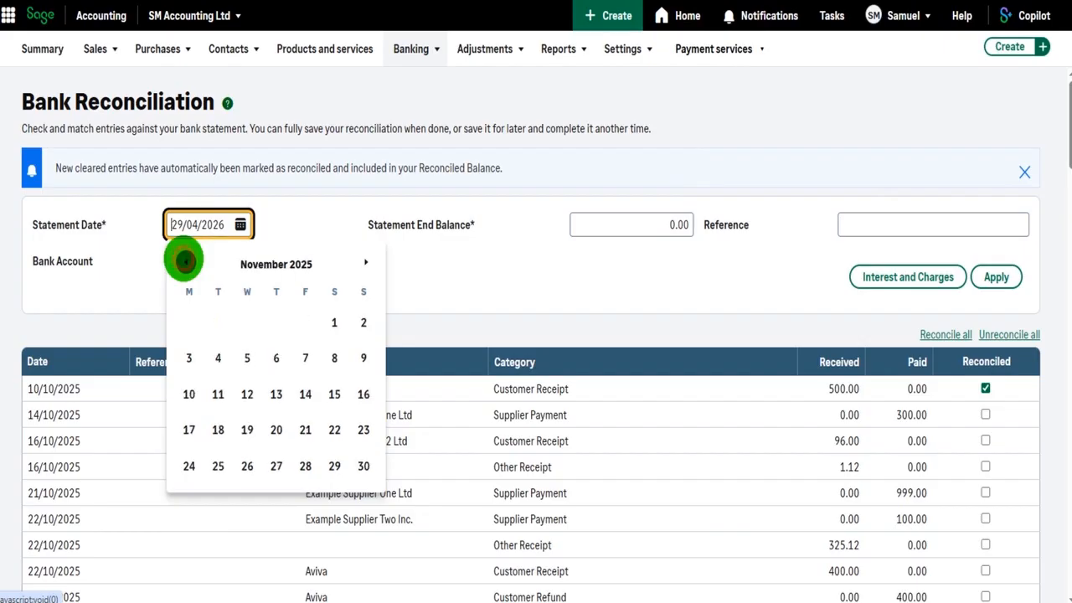
left_click(185, 262)
left_click(305, 466)
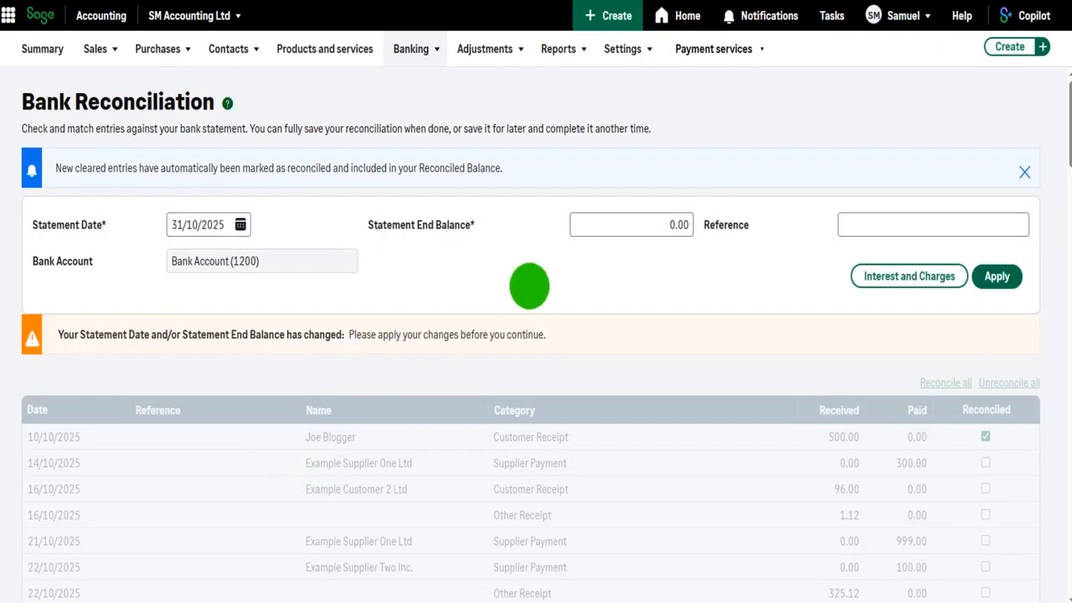
Set the statement end balance to 323.24 and the reference to 24, and try to apply the statement details.
left_click(608, 226)
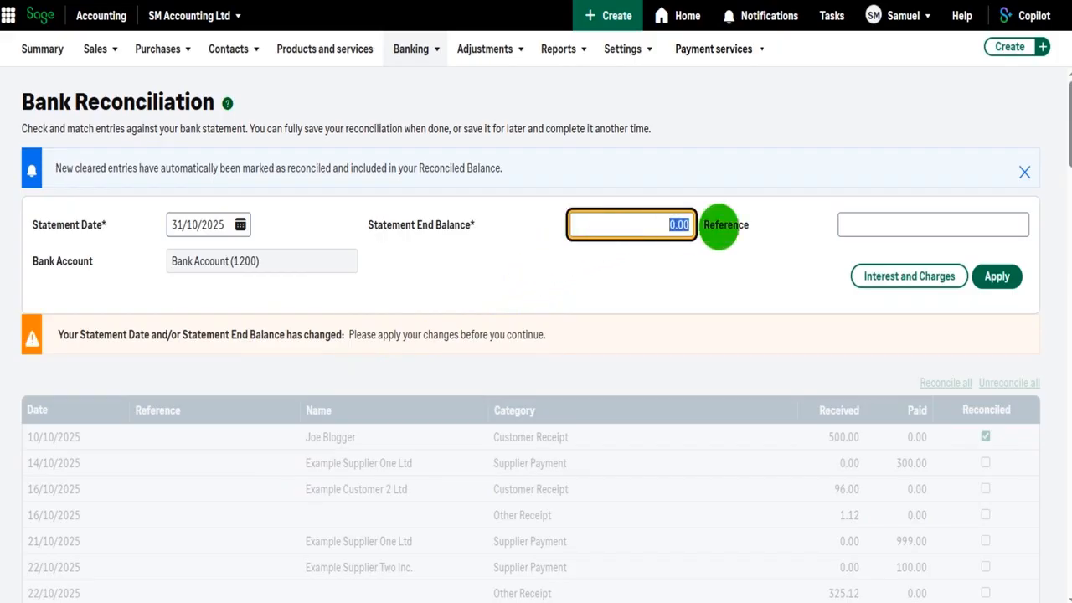
type("323.24")
left_click(876, 224)
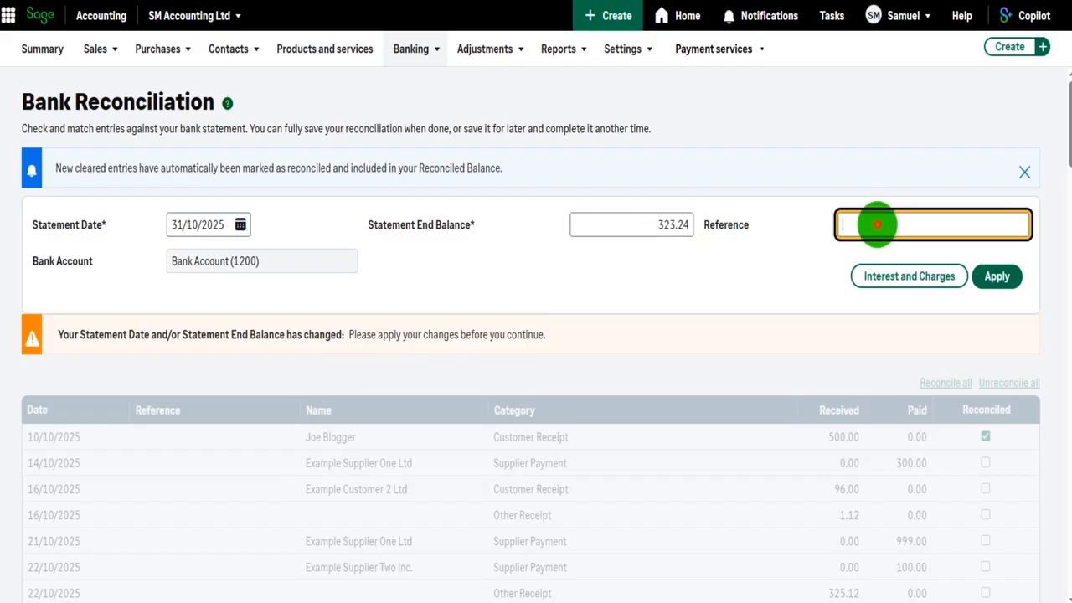
type("24")
left_click(766, 276)
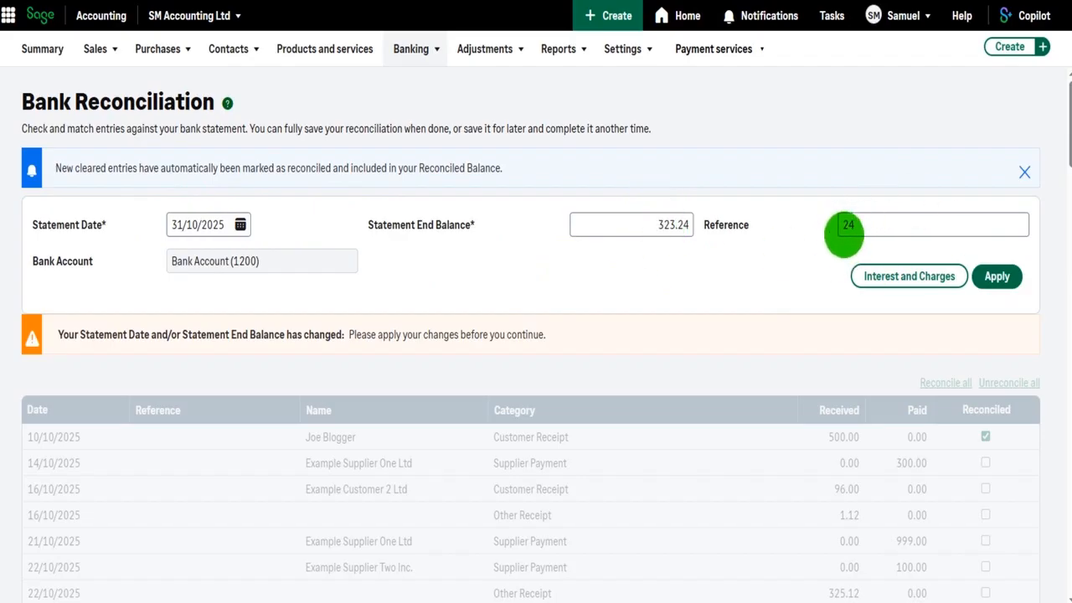
left_click(1007, 281)
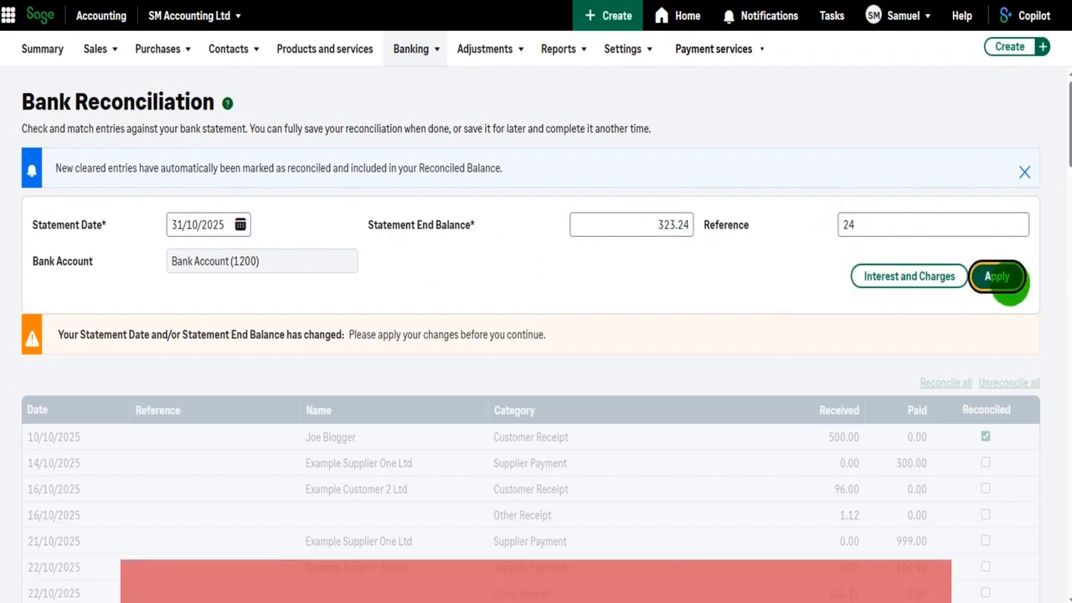
Check which entries in the reconciliation list are already marked as reconciled, down to the latest date.
scroll(991, 322, "down", 2)
scroll(992, 322, "down", 2)
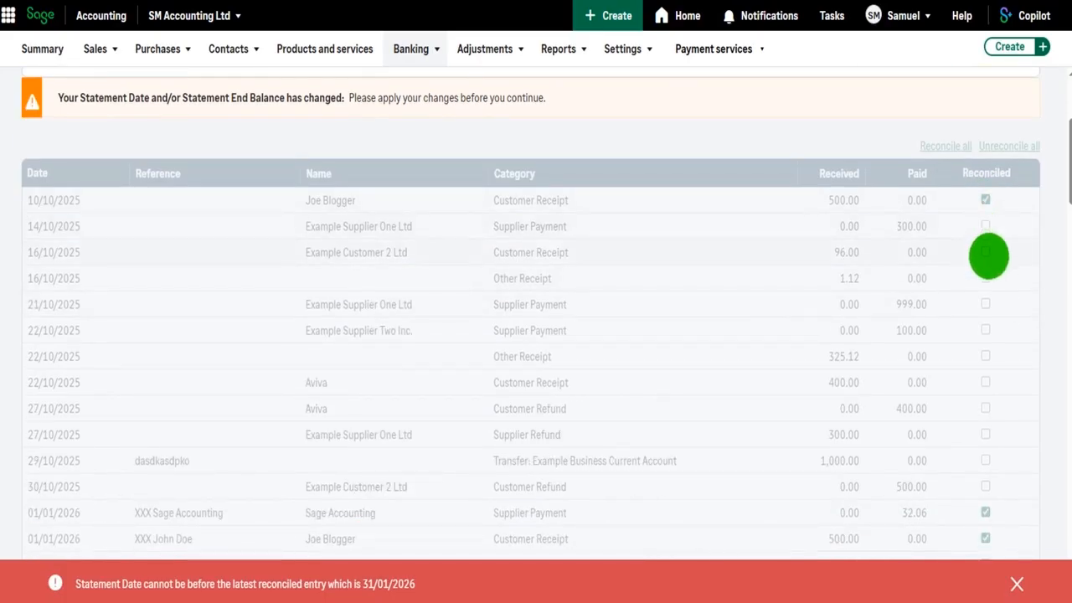
scroll(988, 293, "down", 3)
scroll(987, 311, "down", 10)
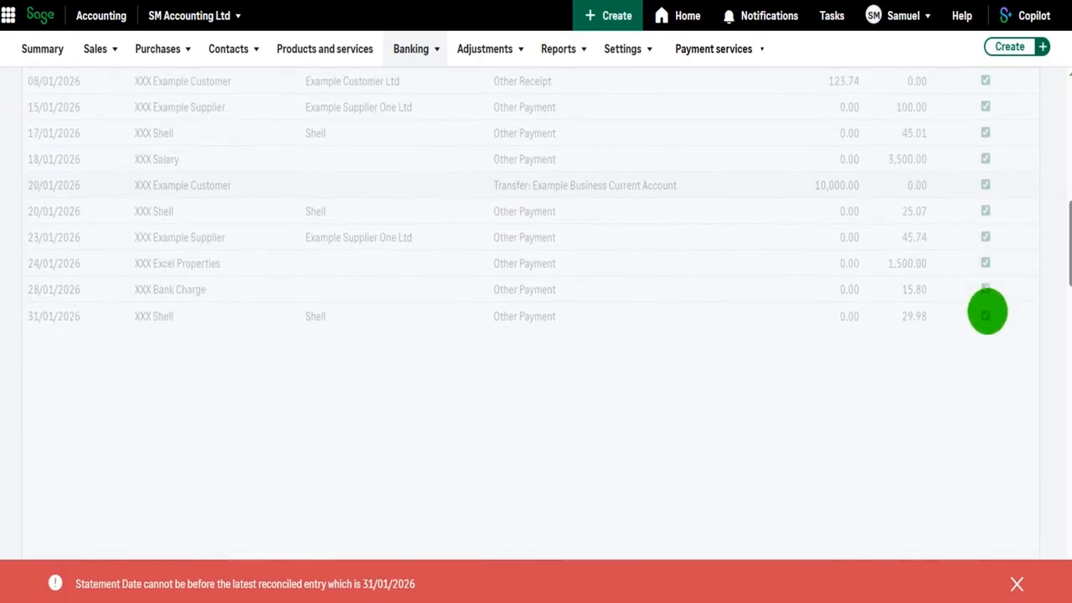
scroll(987, 312, "up", 15)
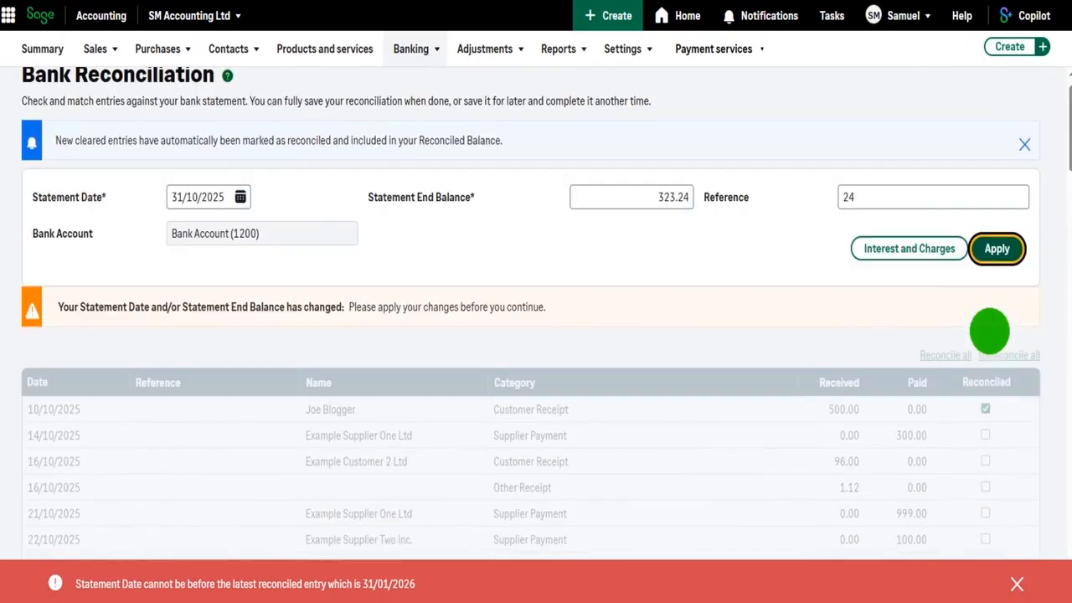
scroll(990, 331, "up", 1)
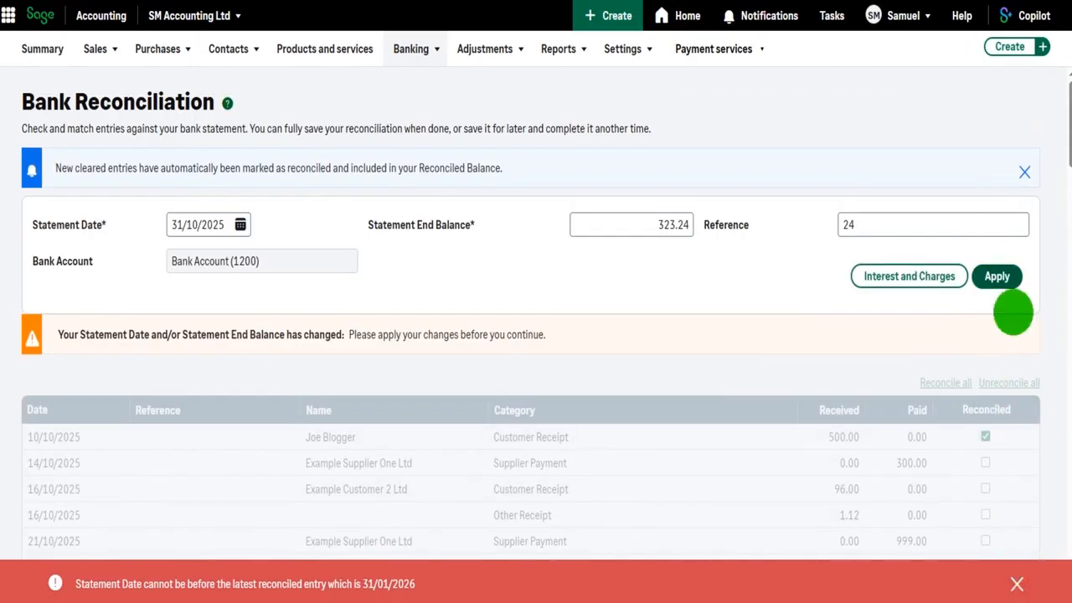
Dismiss the statement date error and the cleared-entries notice, and look through the reconciliation list.
left_click(1016, 580)
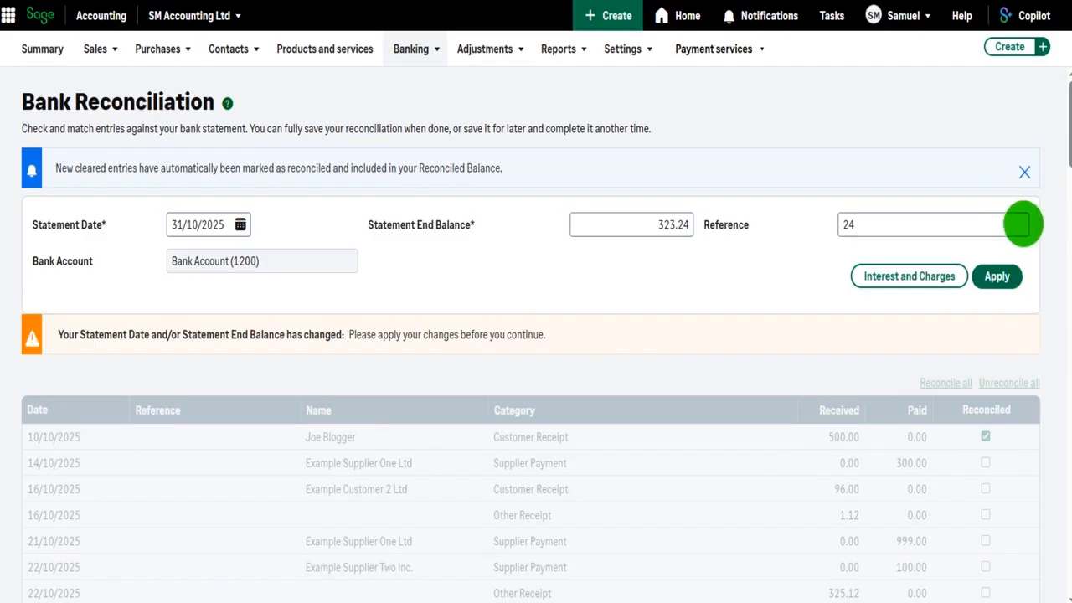
left_click(1025, 173)
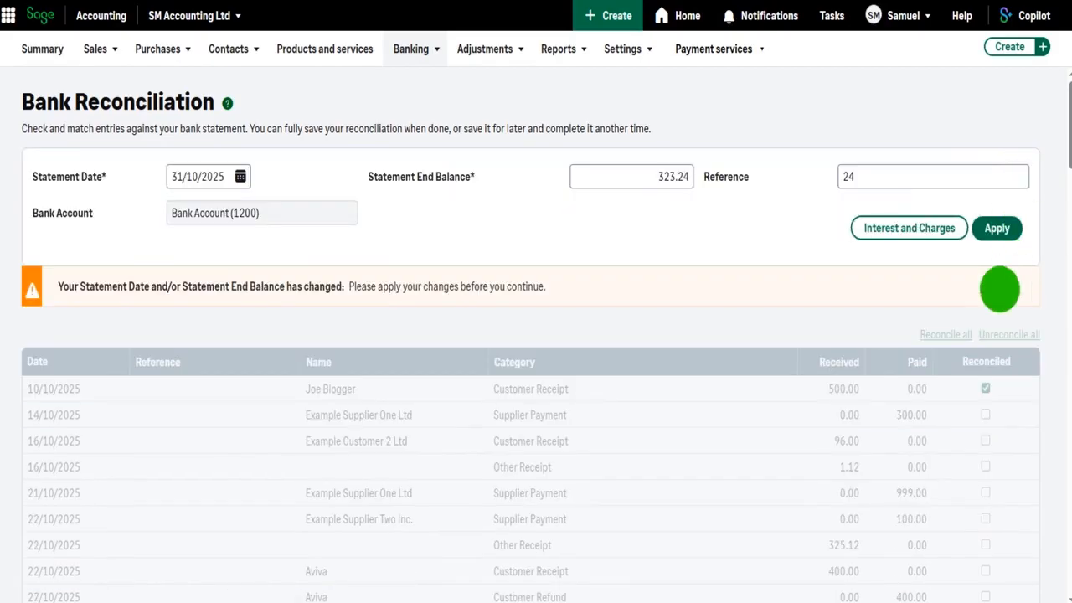
scroll(675, 287, "down", 5)
scroll(972, 342, "down", 10)
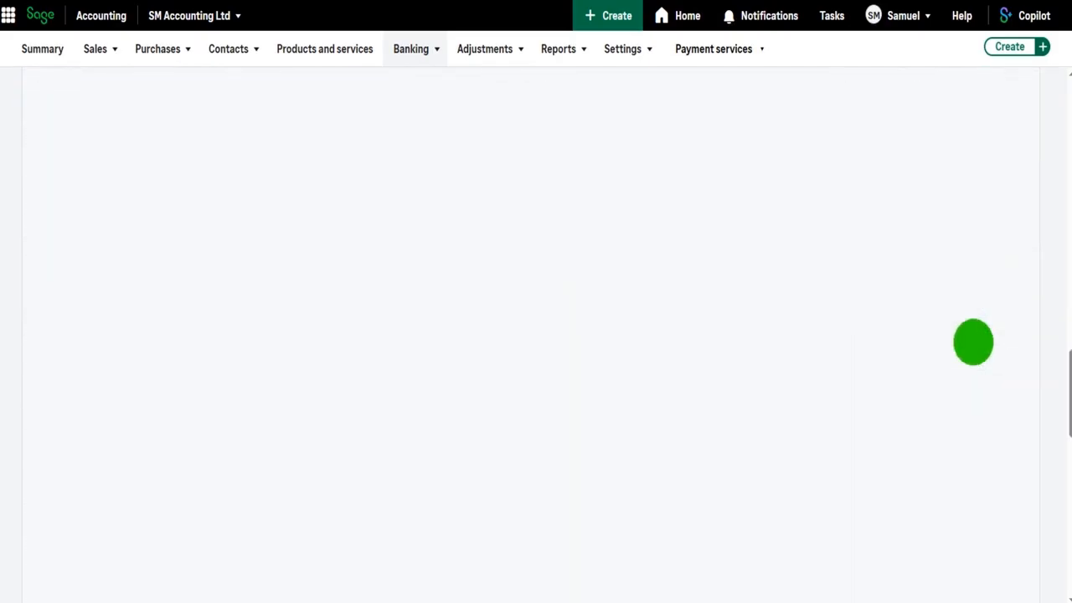
scroll(973, 341, "up", 15)
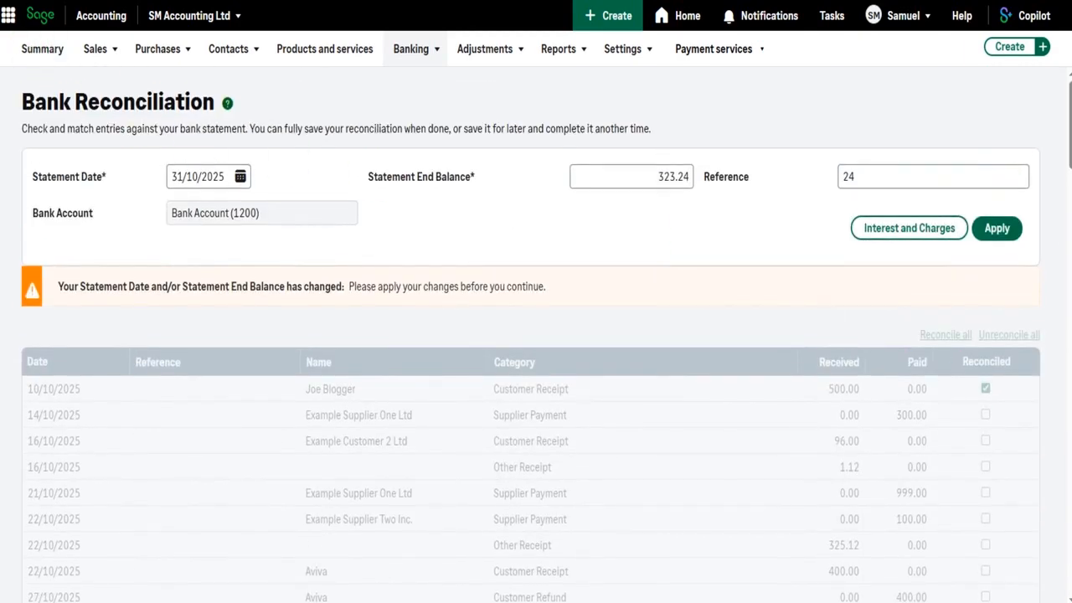
Return to the bank account's details and start its reconciliation again.
key("alt+Left")
left_click(590, 80)
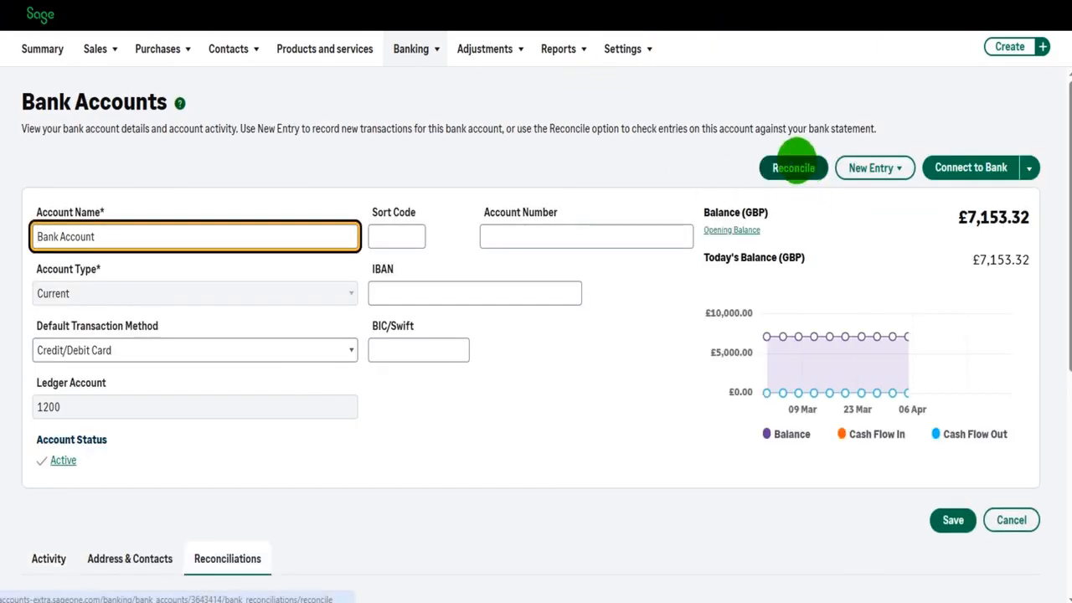
left_click(786, 161)
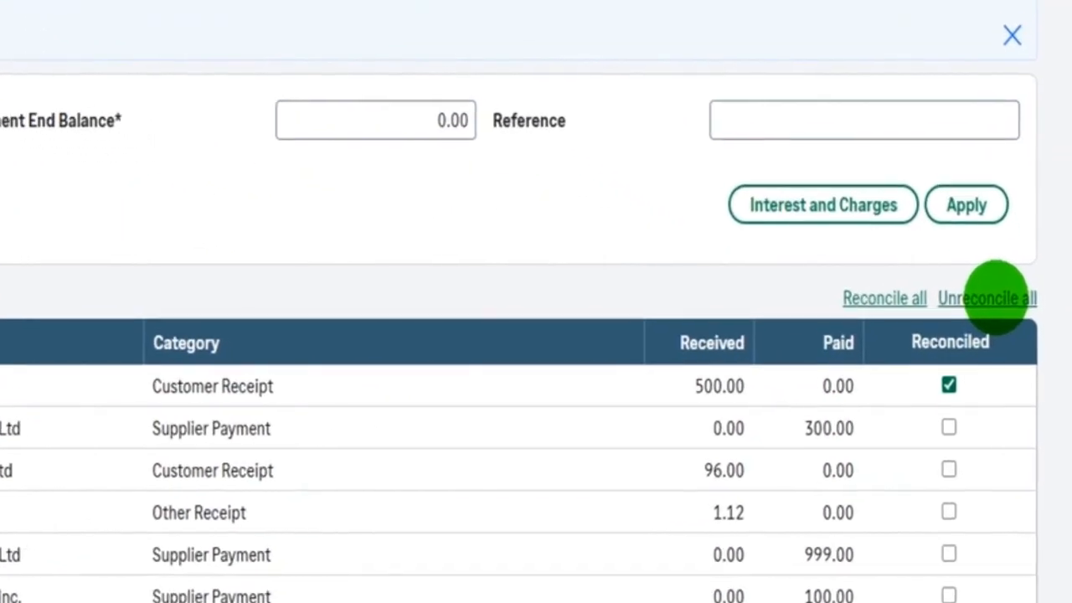
Unreconcile all flagged entries in the bank reconciliation and check the list for remaining marks.
left_click(984, 284)
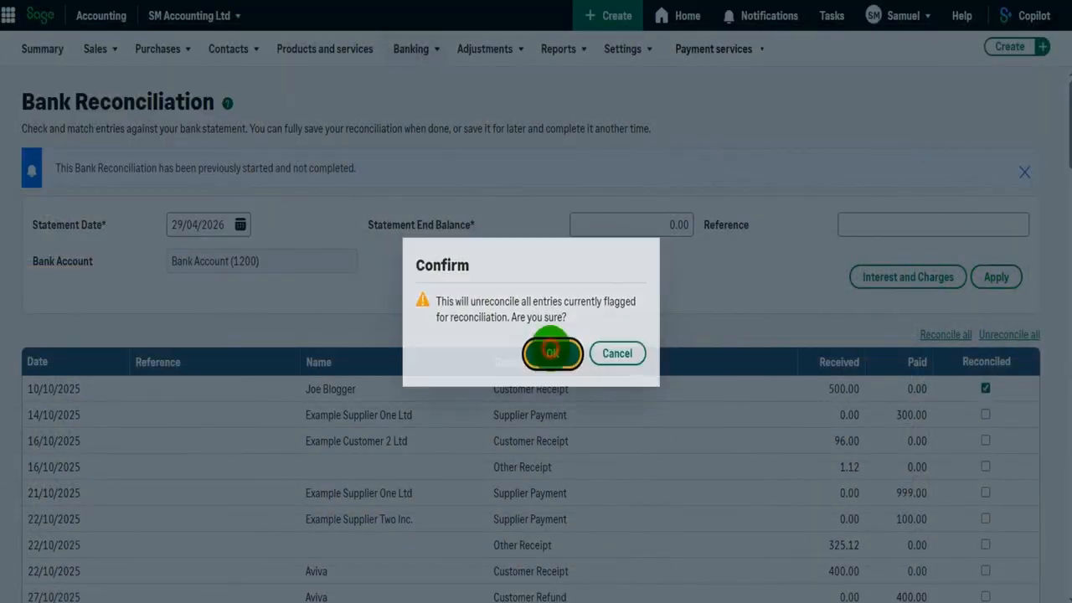
left_click(552, 353)
scroll(773, 318, "down", 10)
scroll(771, 319, "up", 10)
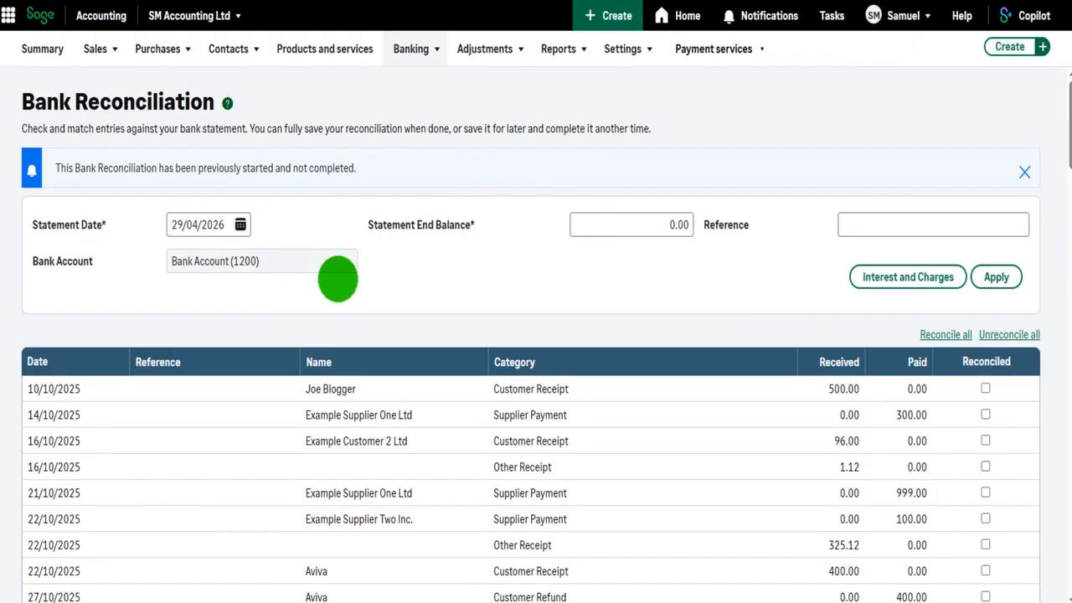
Set the statement date to 31/10/2025 and the statement end balance to 323.24, and apply both.
scroll(515, 307, "down", 3)
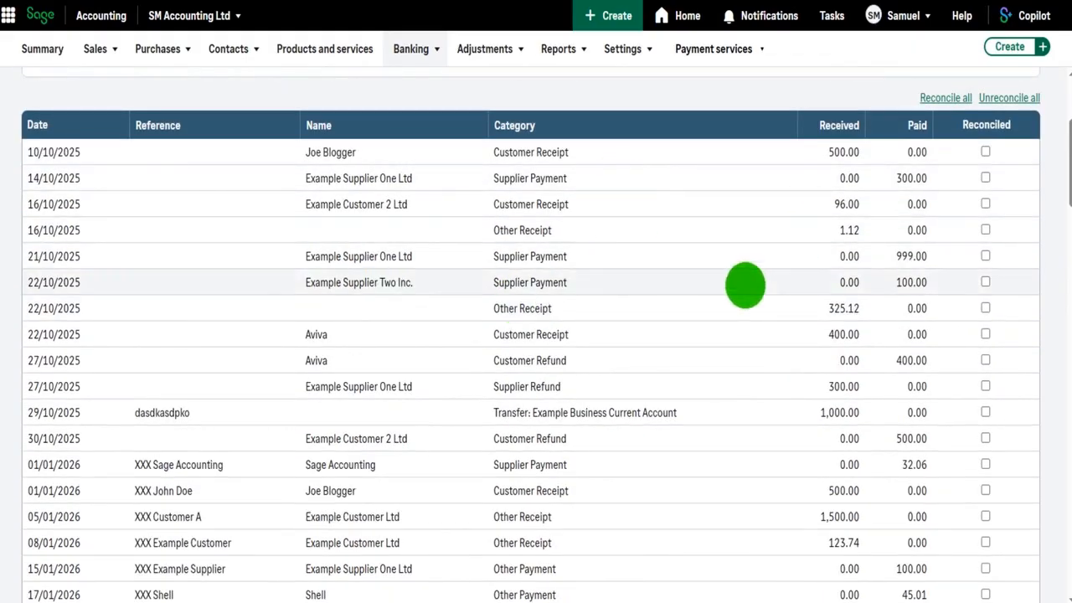
scroll(746, 285, "up", 3)
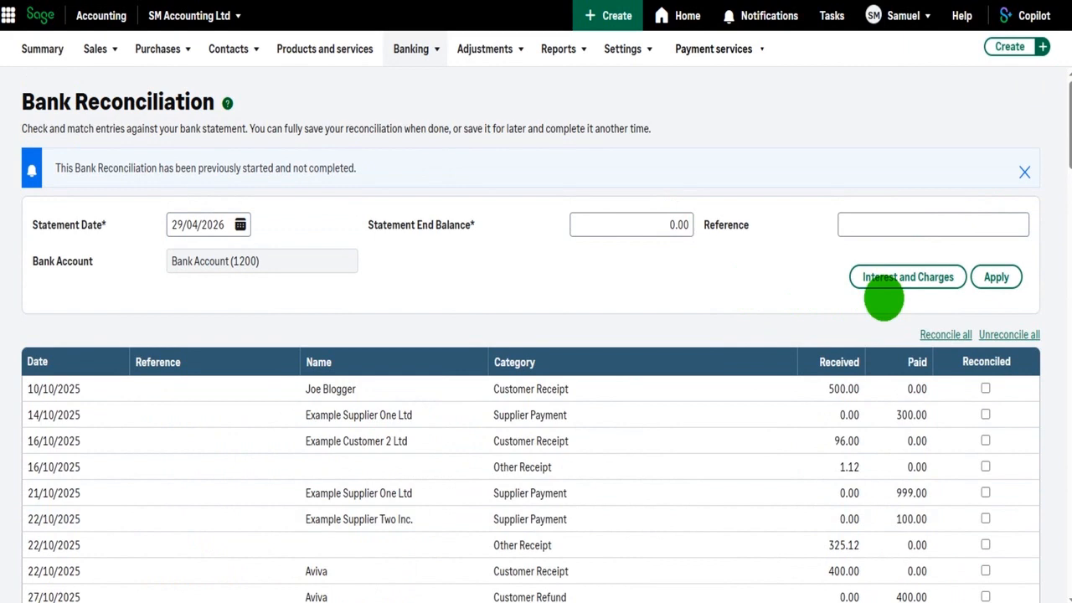
scroll(844, 305, "down", 2)
scroll(837, 306, "up", 2)
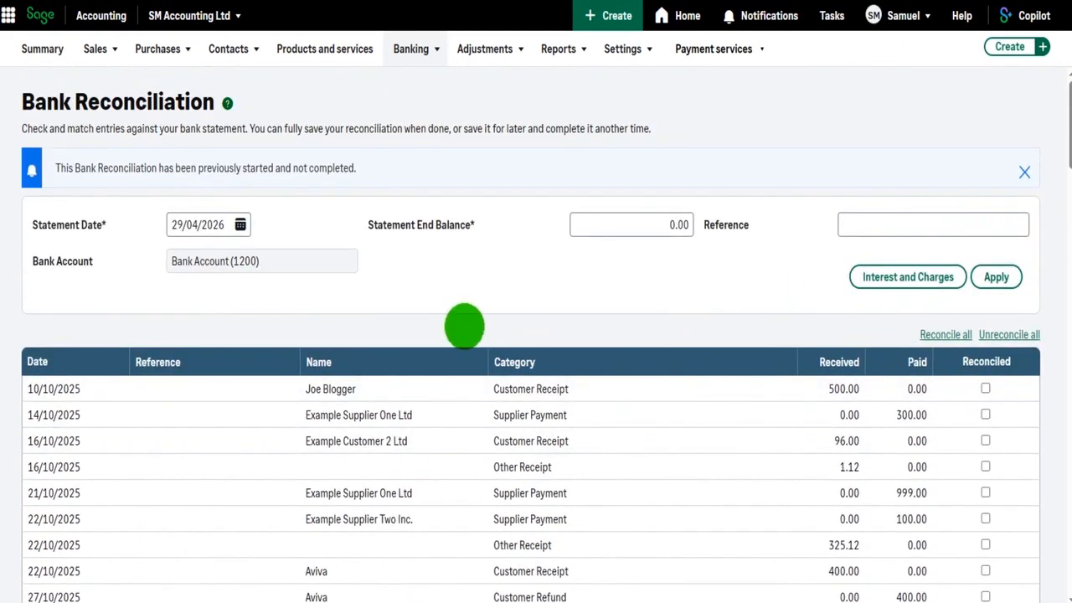
left_click(226, 235)
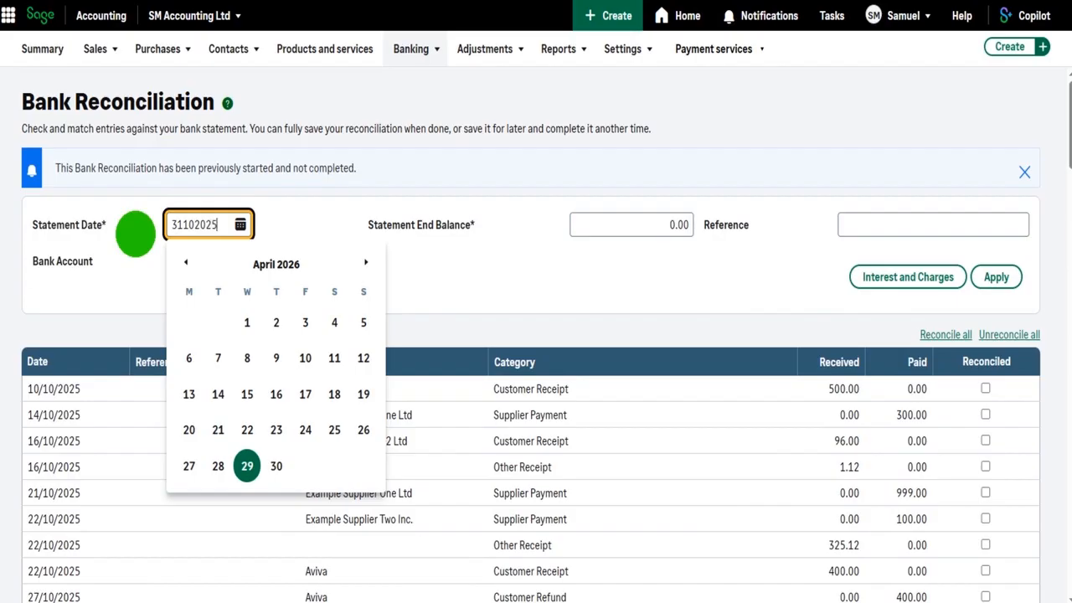
left_click(656, 224)
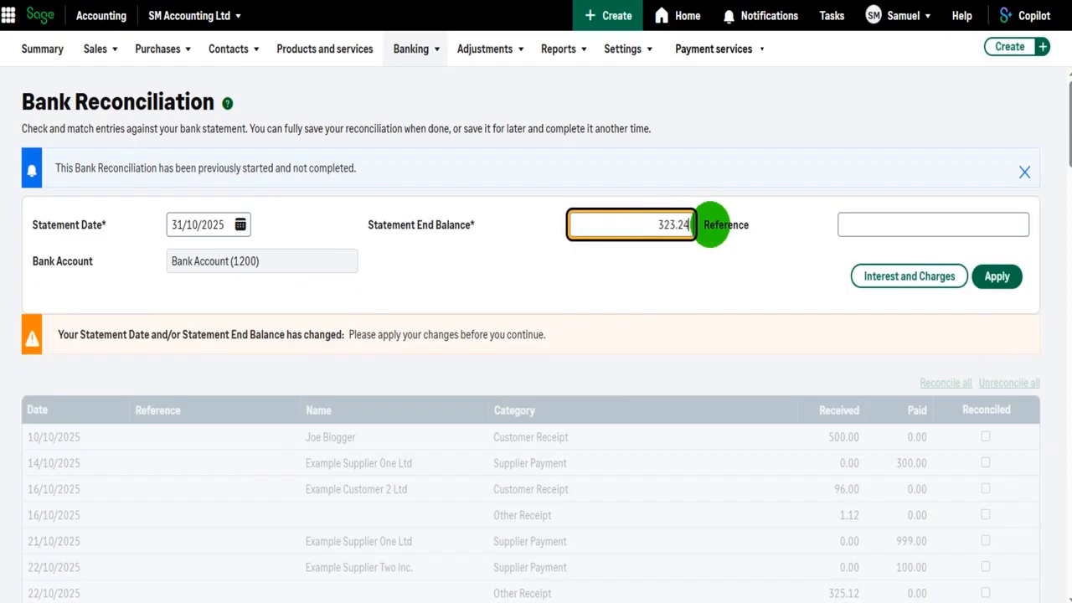
type("323.24")
left_click(997, 277)
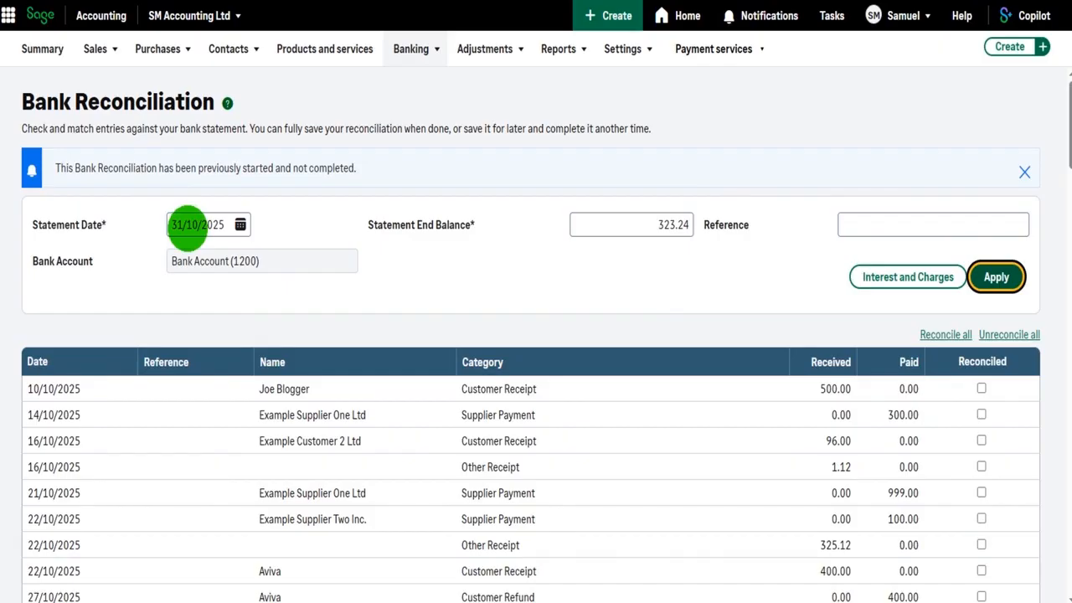
Review the applied statement date and end balance, and examine the dates and amounts of the listed October 2025 entries.
left_click(219, 226)
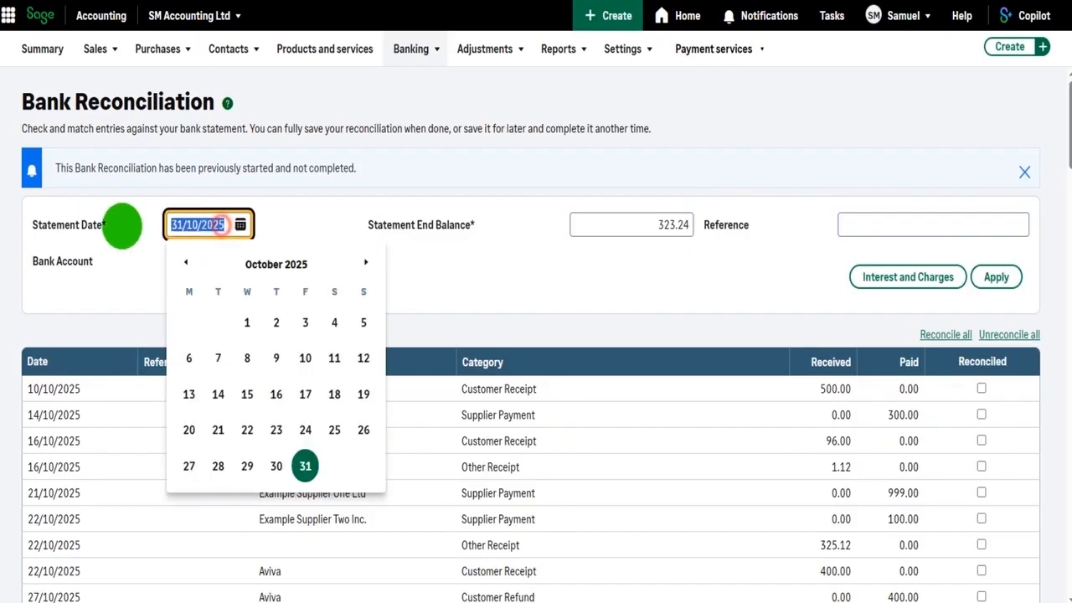
left_click(491, 274)
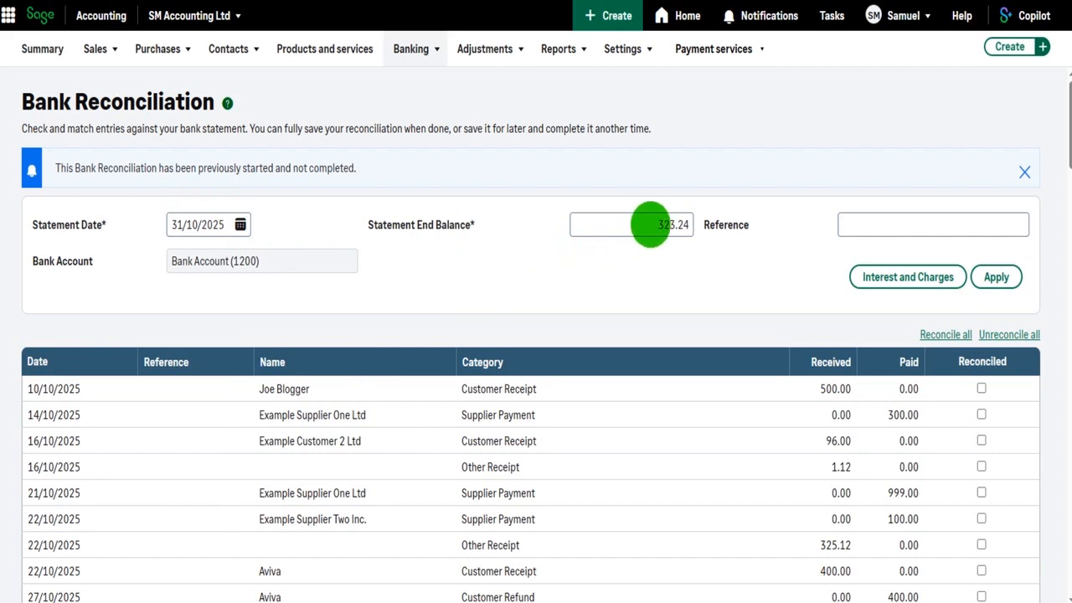
scroll(694, 282, "down", 3)
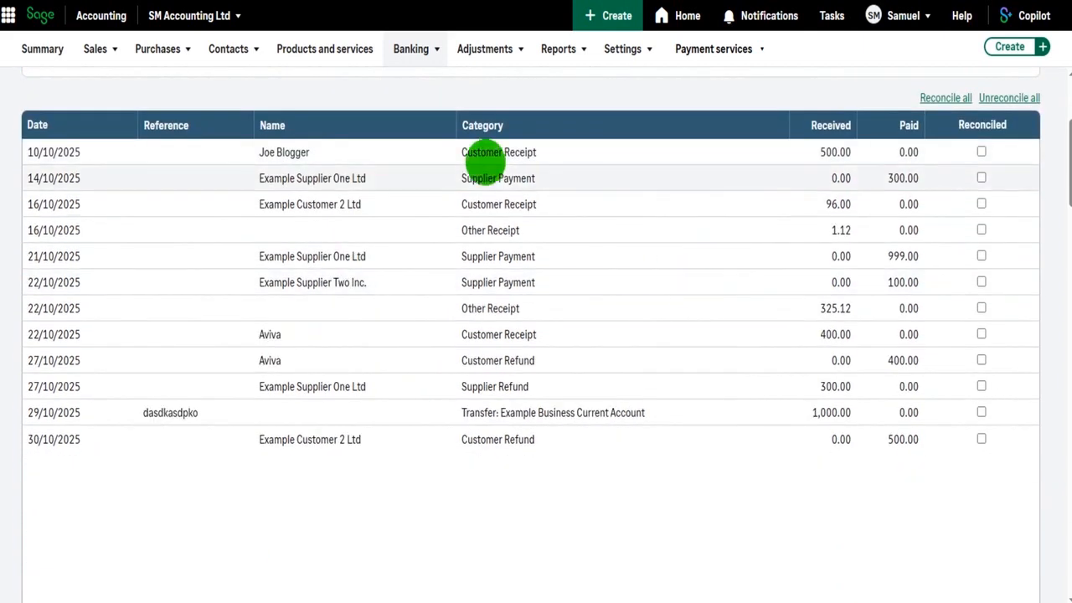
scroll(354, 339, "up", 3)
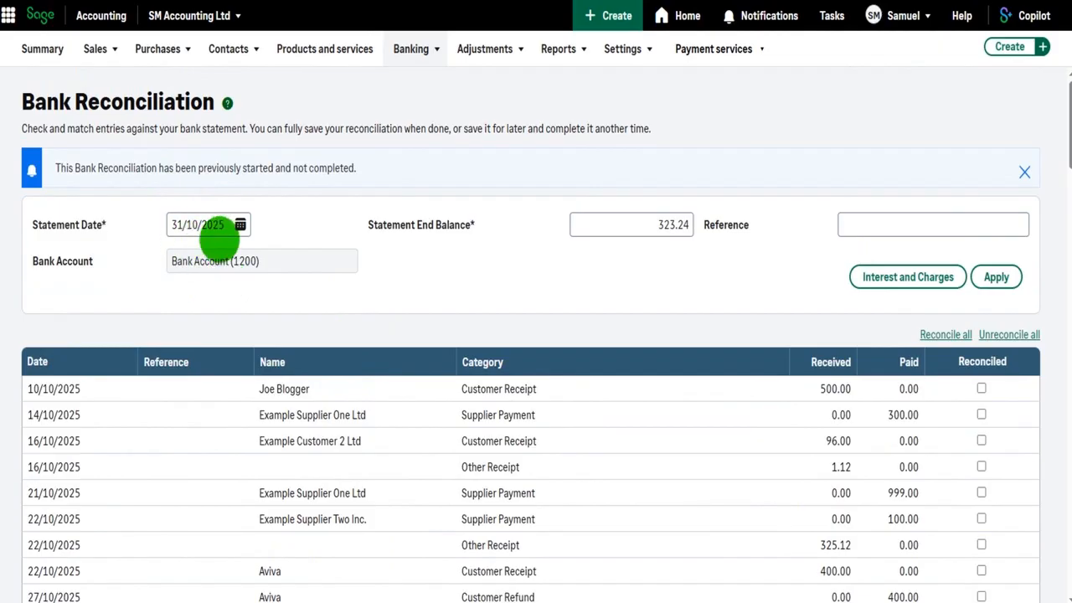
scroll(243, 297, "down", 1)
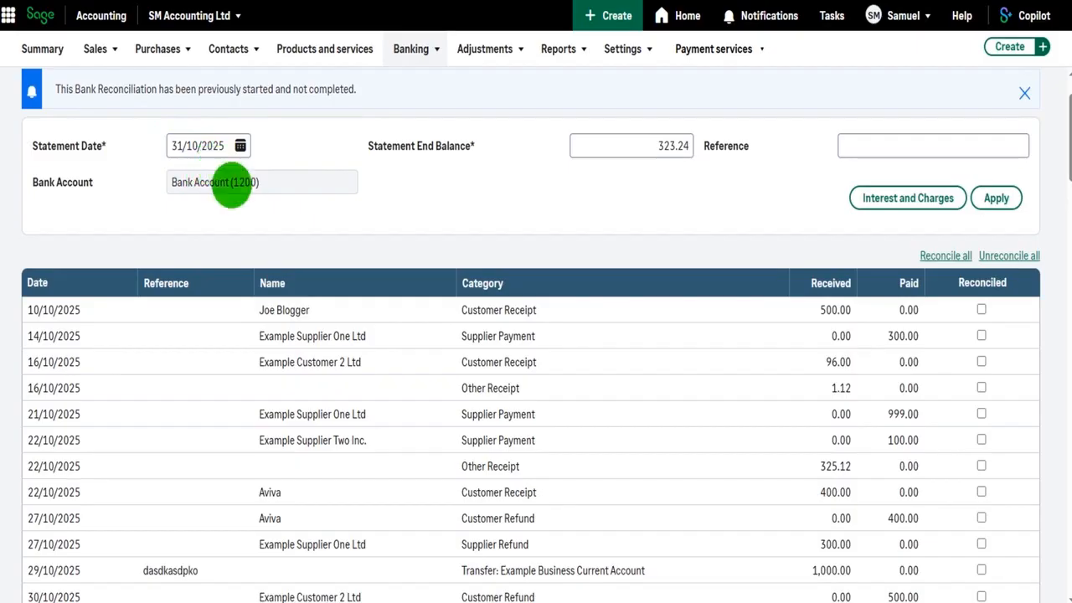
scroll(151, 223, "down", 2)
scroll(305, 405, "up", 4)
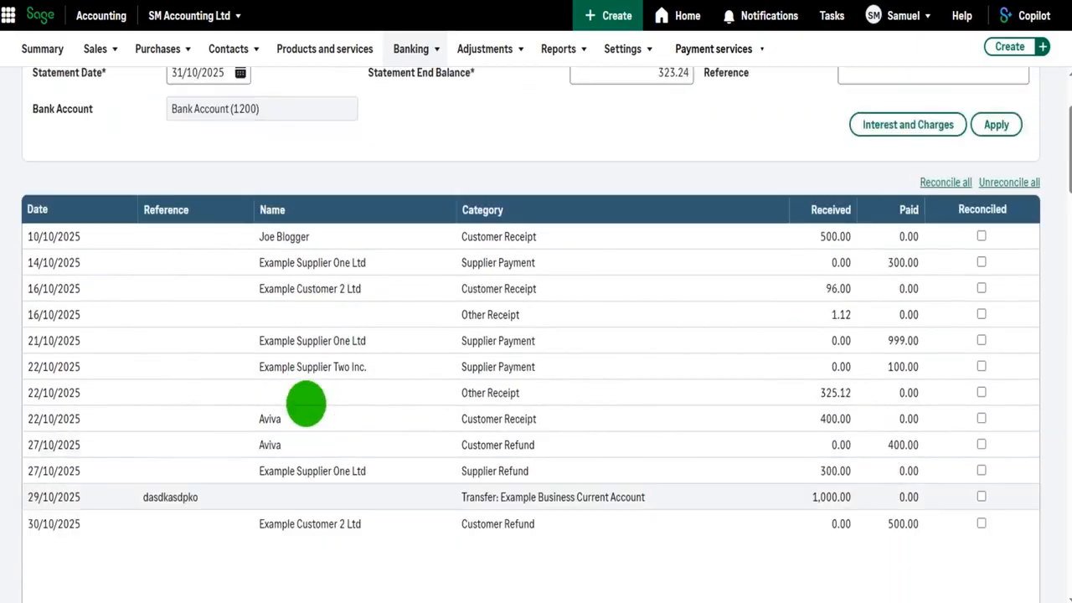
scroll(306, 405, "down", 7)
scroll(306, 405, "up", 4)
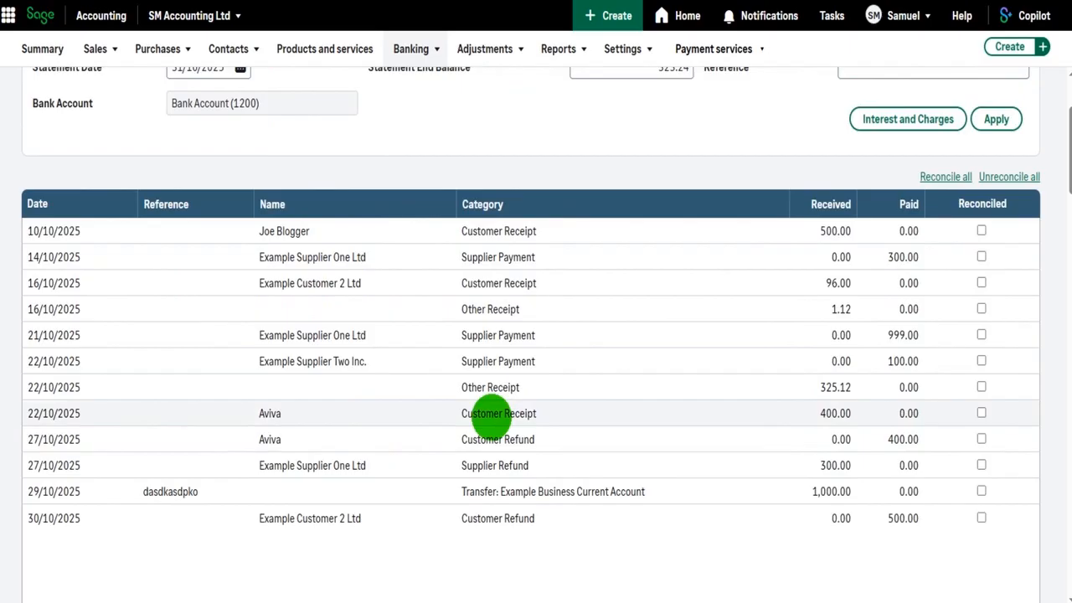
scroll(499, 415, "up", 1)
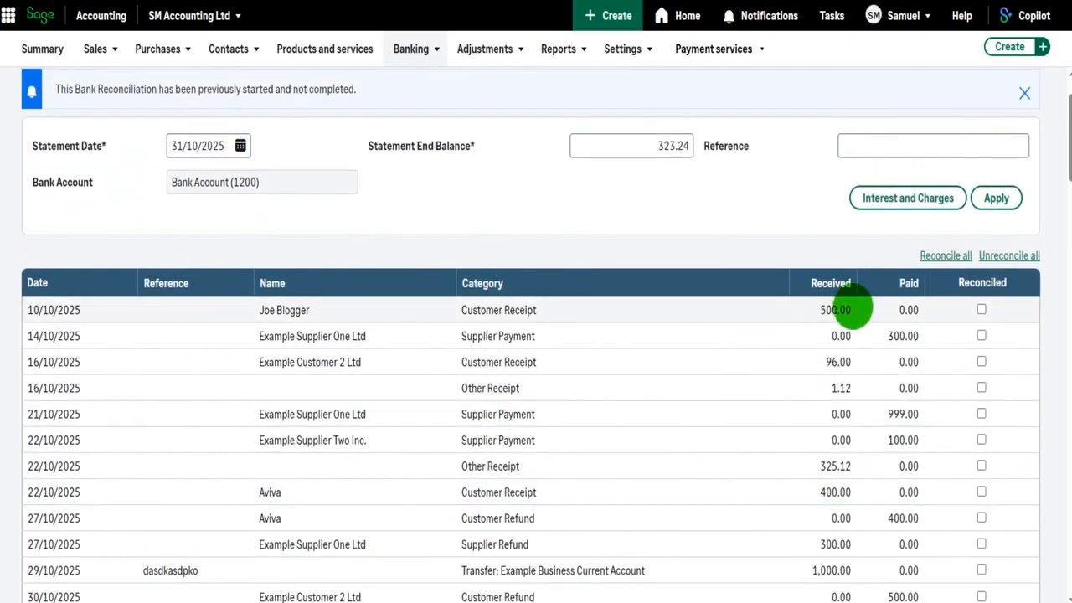
scroll(854, 377, "down", 2)
scroll(866, 452, "up", 1)
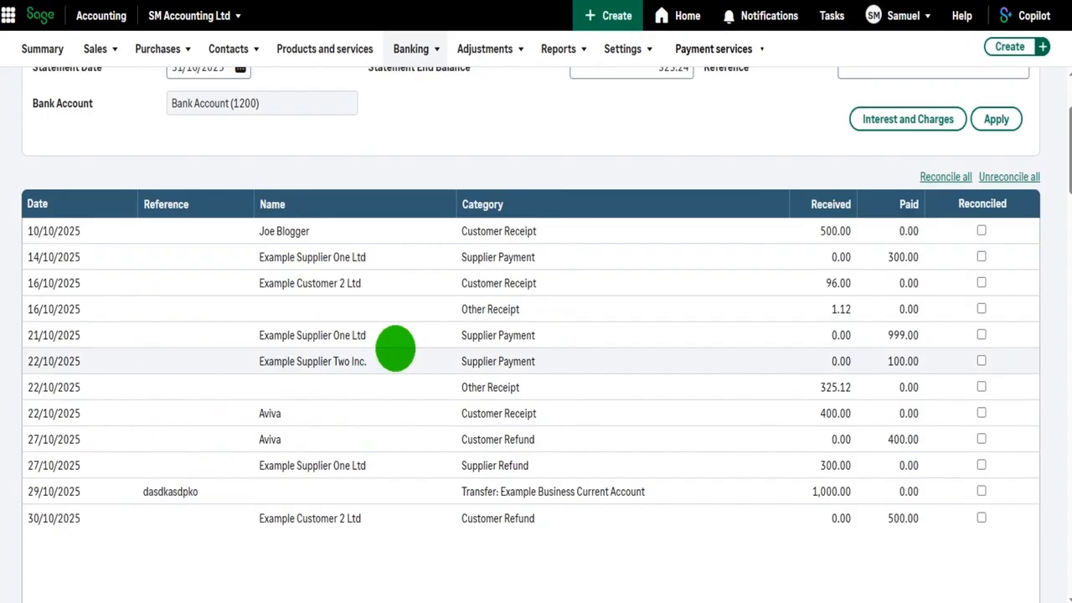
scroll(395, 348, "down", 5)
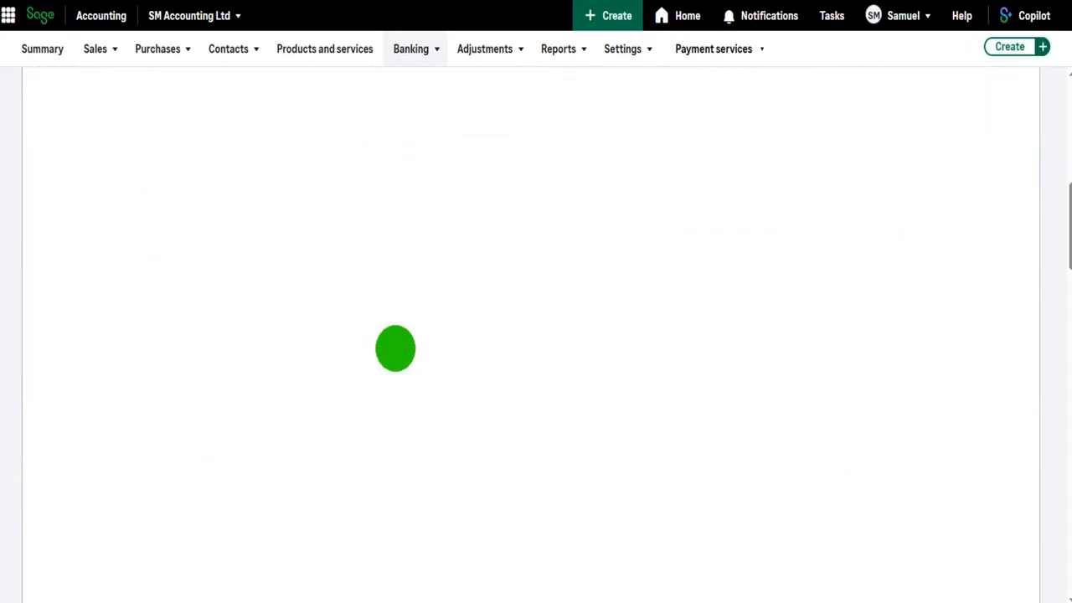
scroll(394, 347, "up", 5)
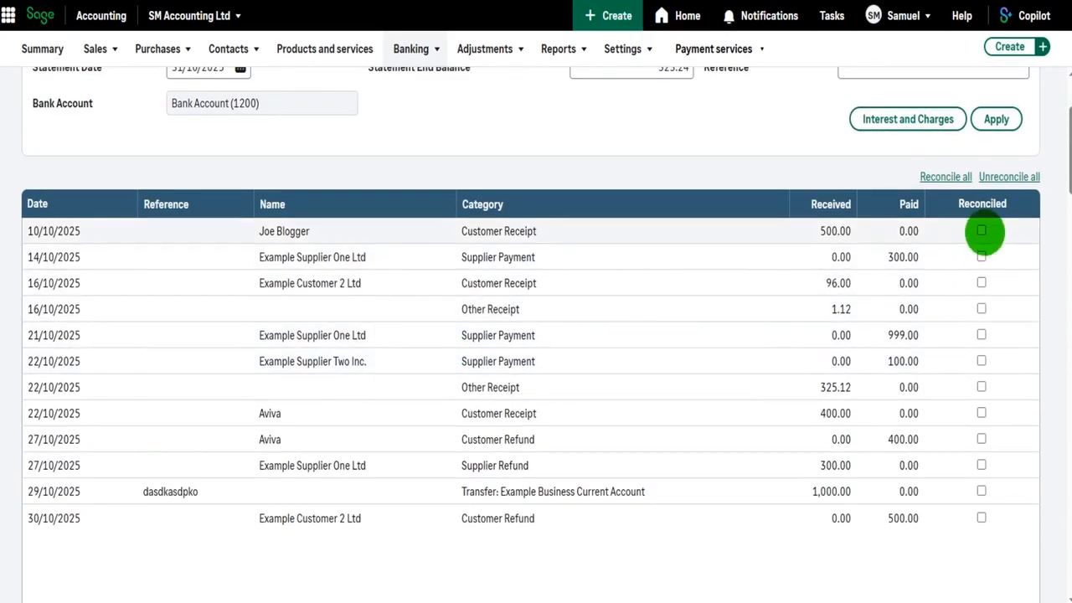
Try marking the 500.00 and 96.00 customer receipts and the 999.00 supplier payment as reconciled, and clear those marks again.
left_click(981, 231)
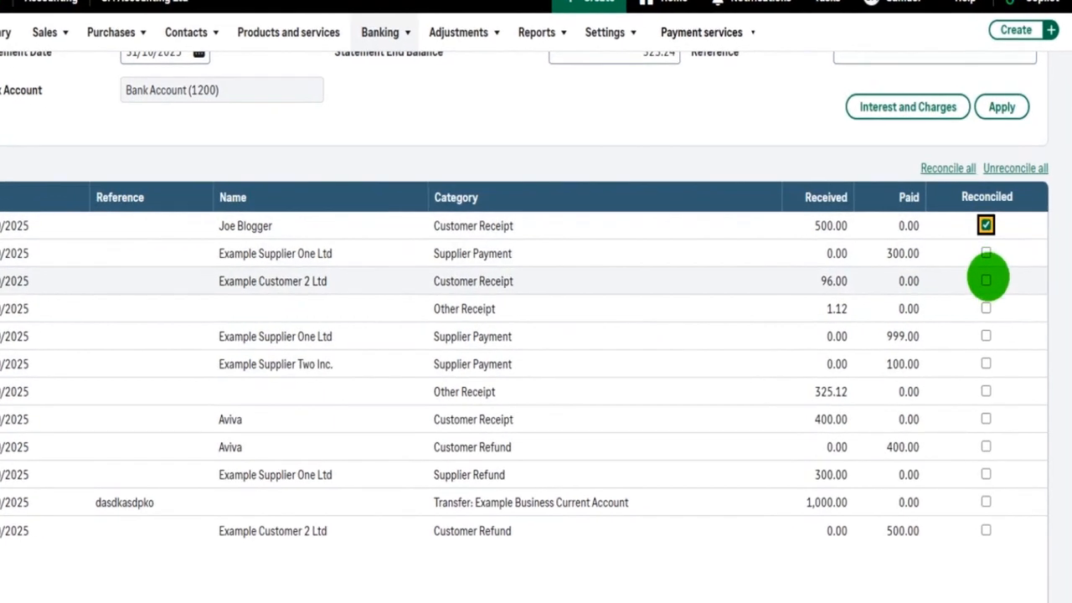
left_click(982, 283)
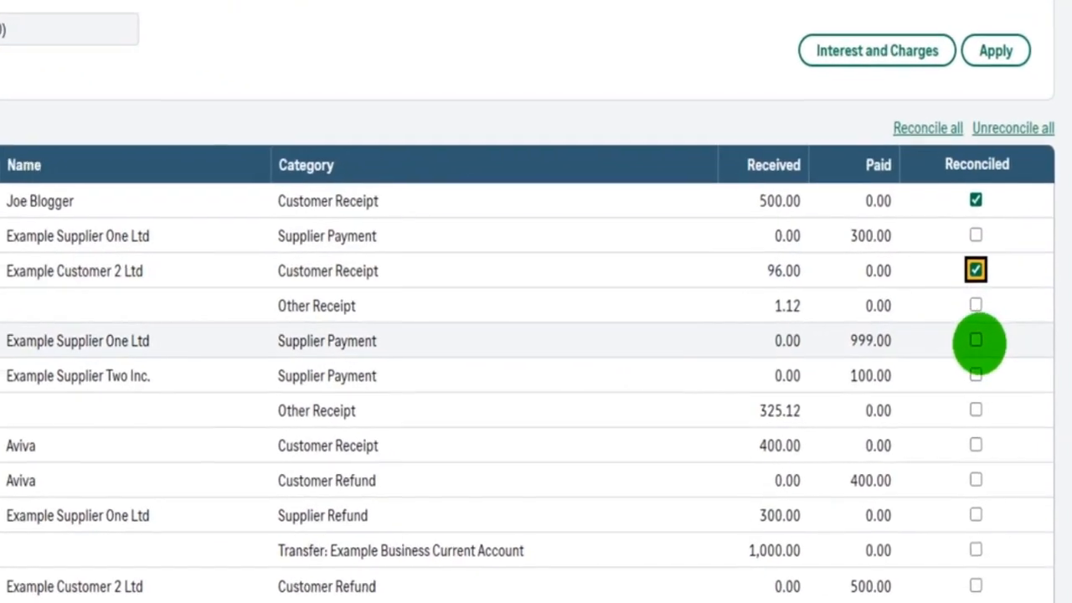
left_click(979, 339)
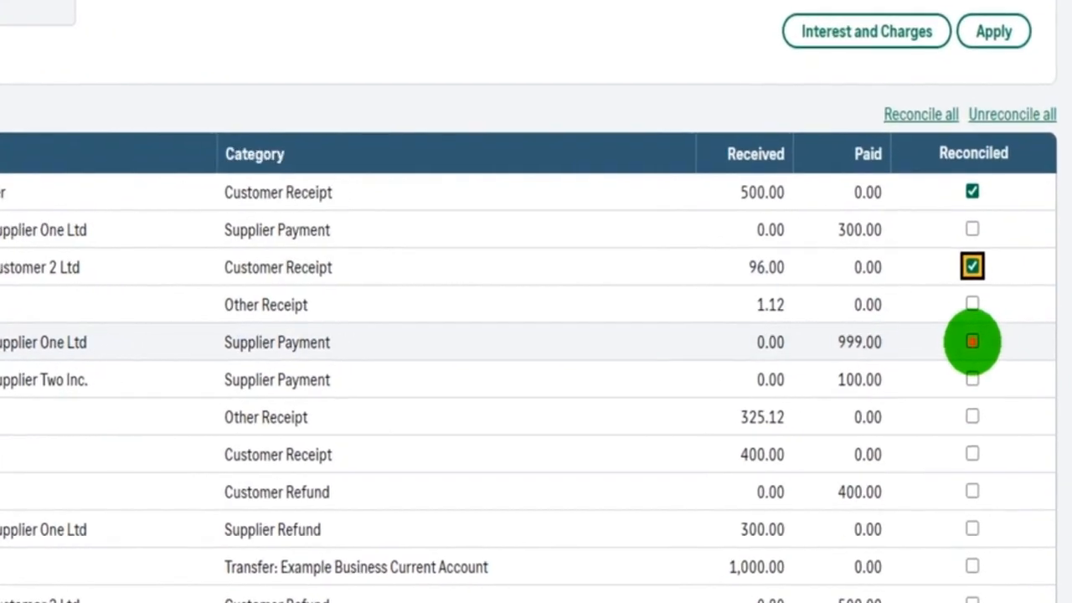
left_click(965, 343)
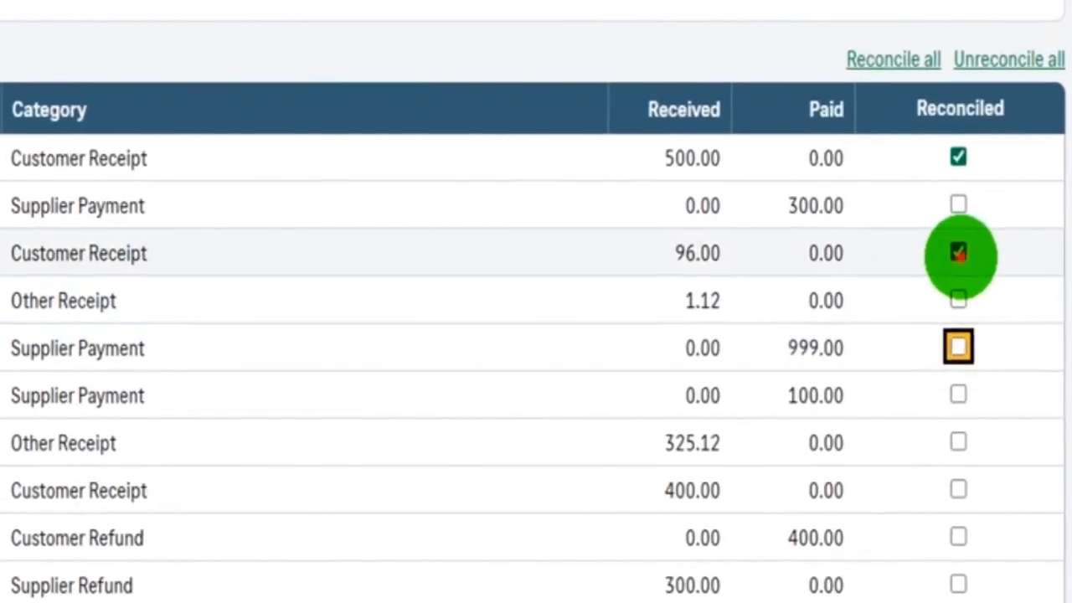
left_click(965, 258)
left_click(965, 174)
Mark the first six entries as reconciled, from the 500.00 customer receipt of 10/10/2025 through the 100.00 supplier payment of 22/10/2025.
scroll(978, 469, "down", 10)
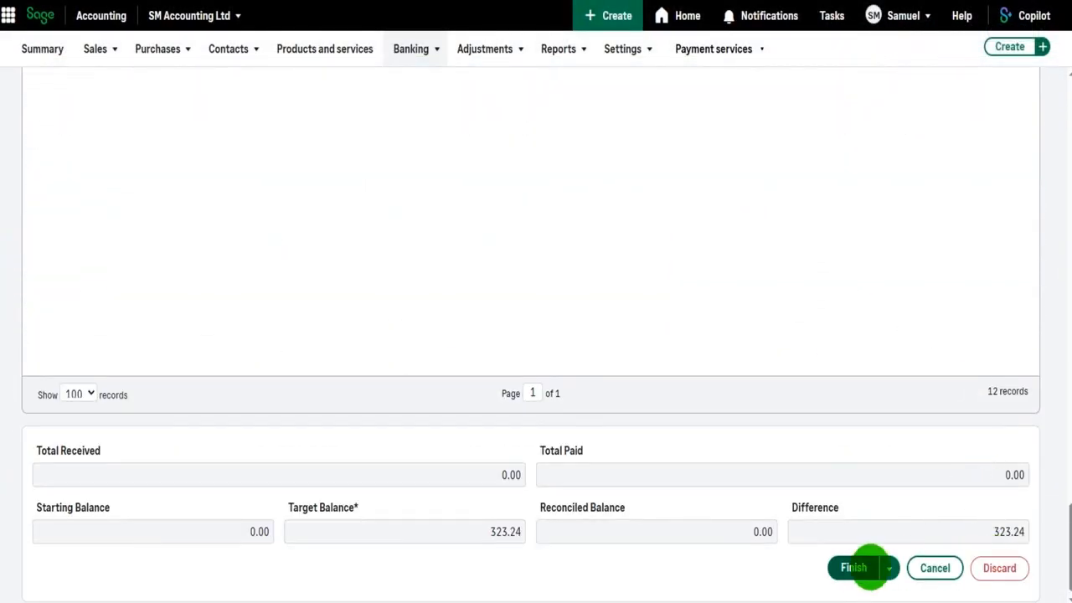
scroll(883, 506, "up", 5)
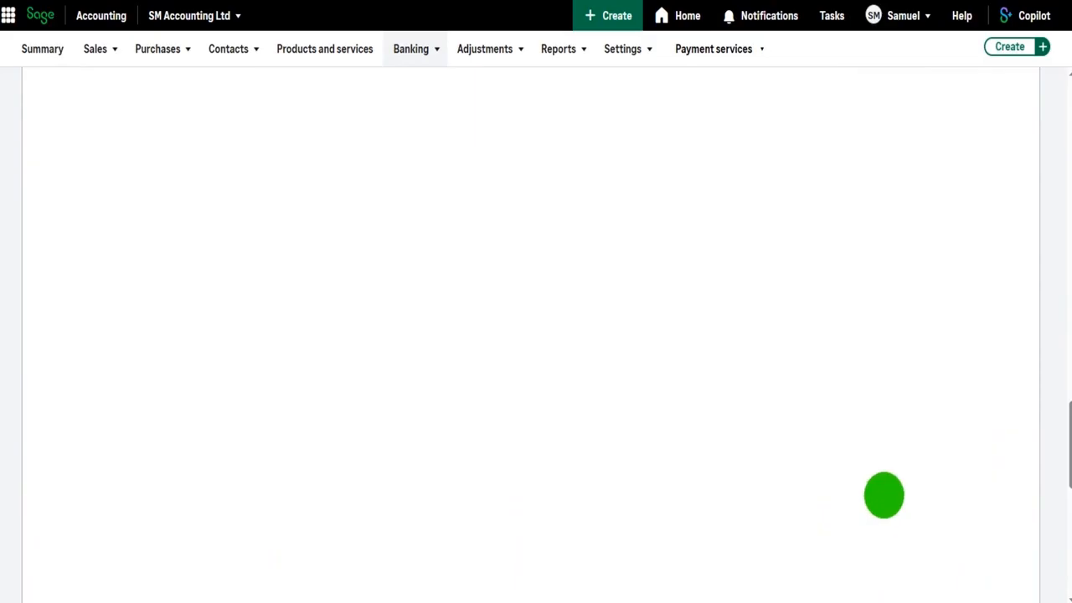
scroll(884, 496, "up", 10)
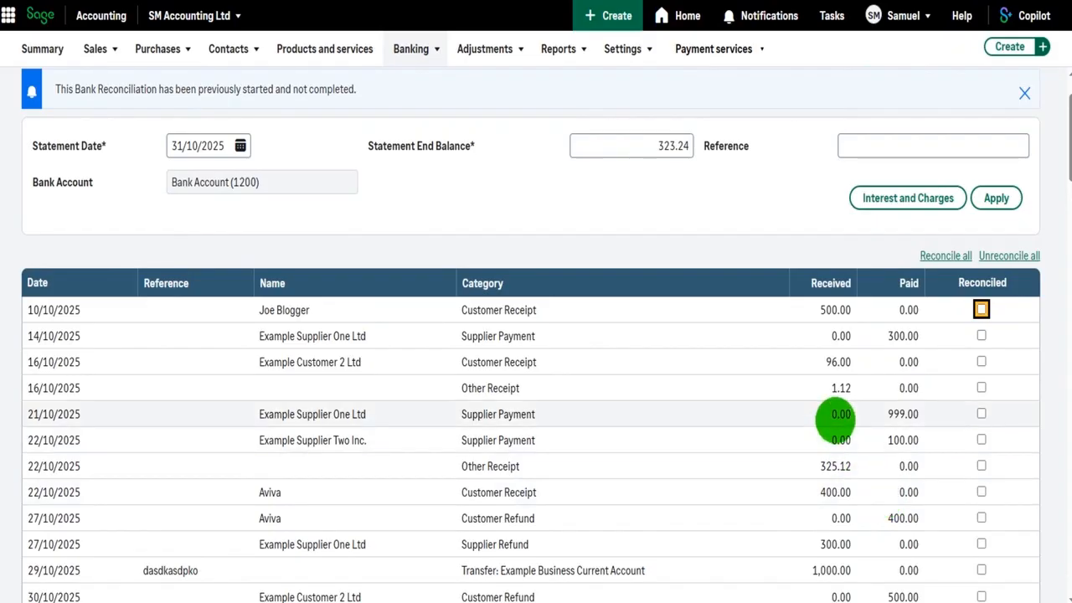
scroll(835, 421, "down", 1)
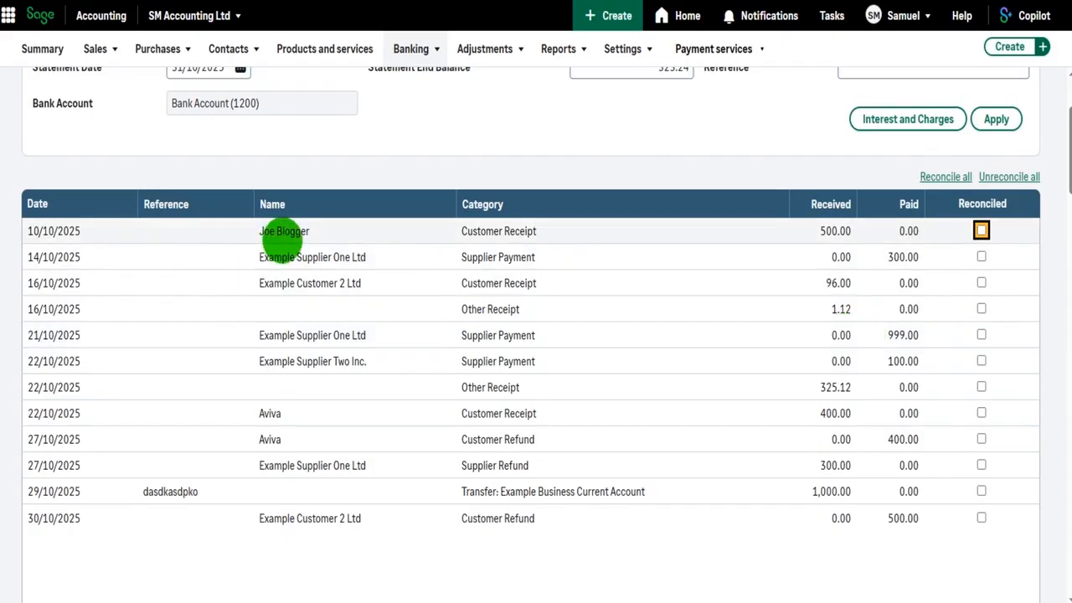
left_click(982, 229)
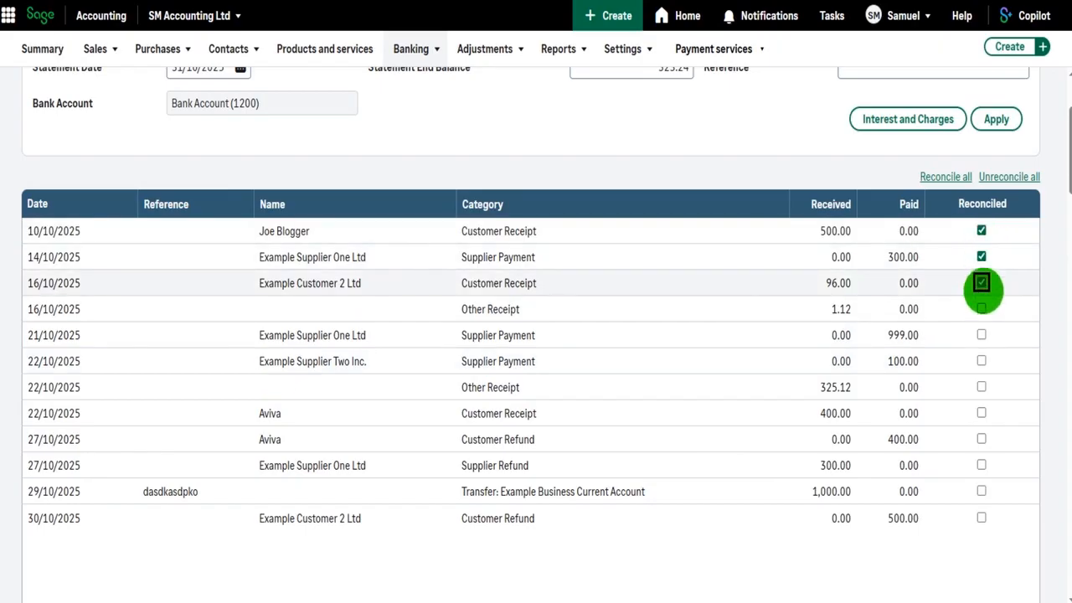
left_click(981, 309)
left_click(982, 335)
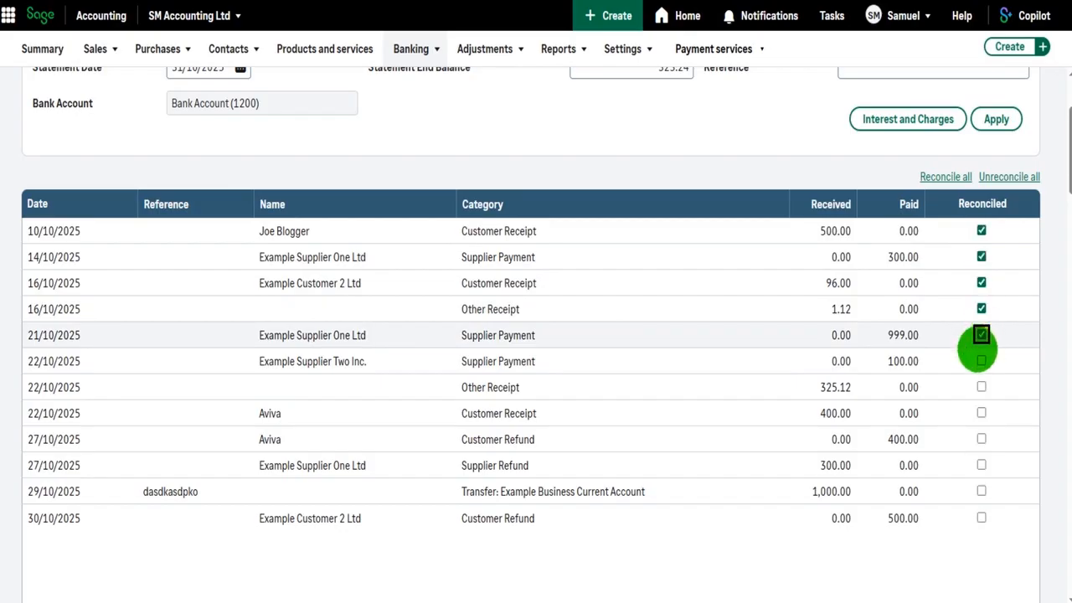
scroll(981, 378, "down", 1)
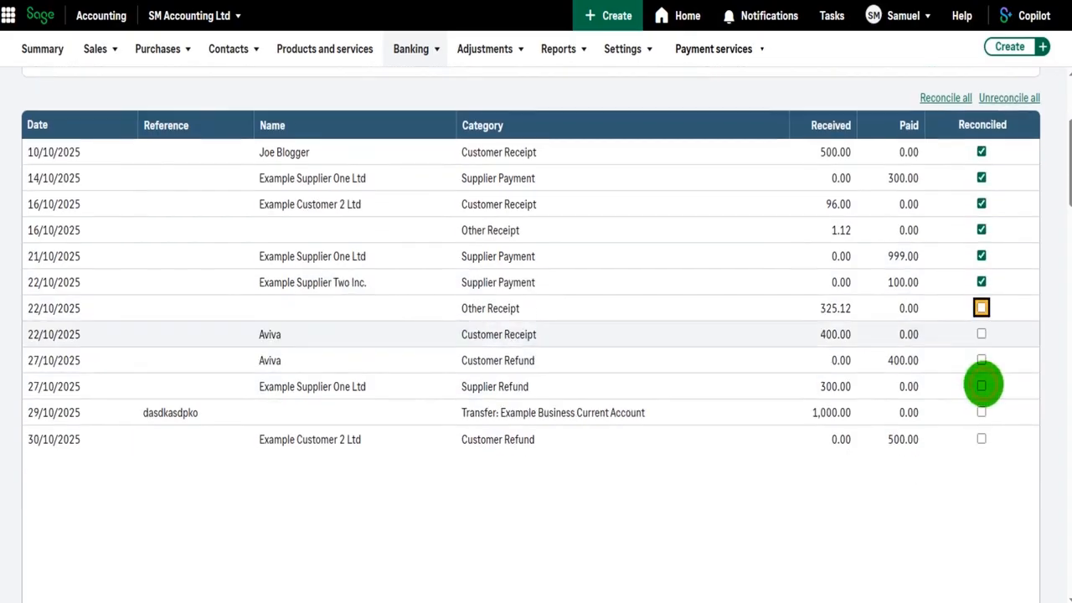
Mark the remaining six entries as reconciled, from the 325.12 other receipt of 22/10/2025 through the 500.00 customer refund of 30/10/2025.
left_click(981, 309)
left_click(982, 334)
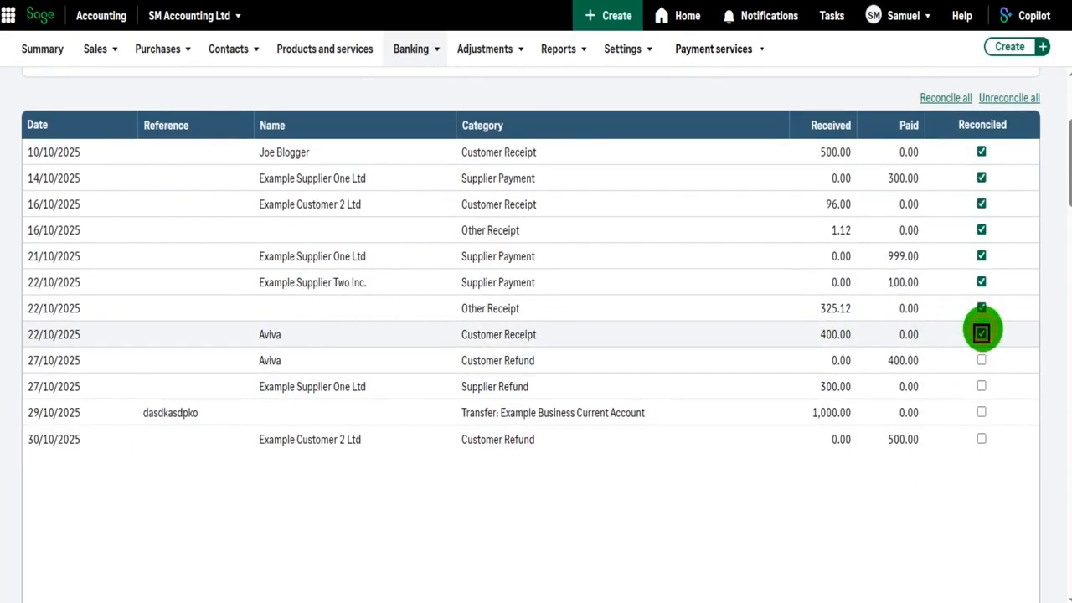
left_click(981, 360)
left_click(981, 385)
left_click(982, 412)
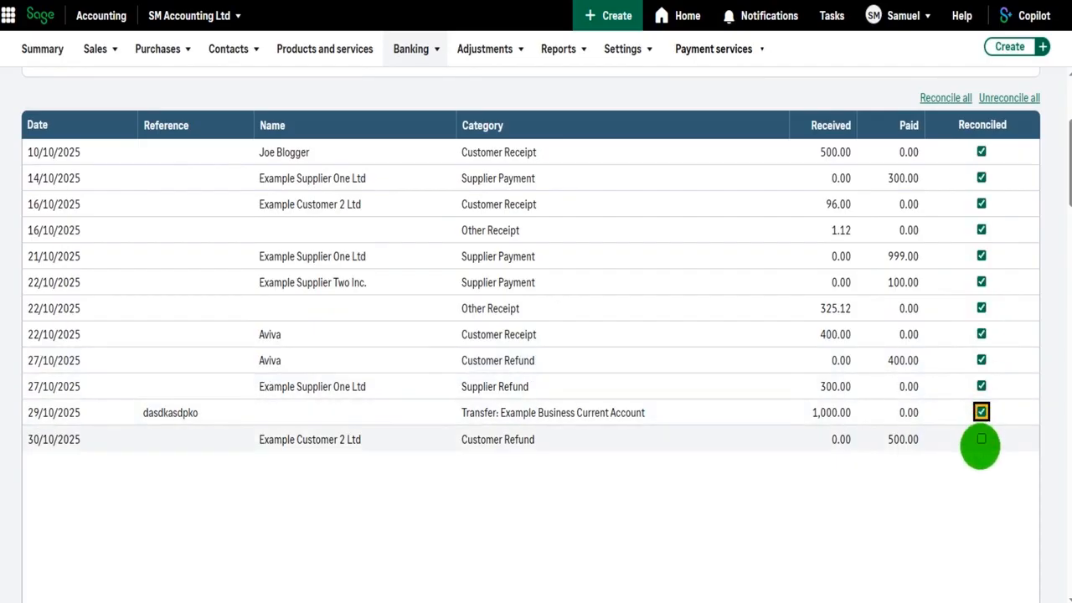
left_click(982, 439)
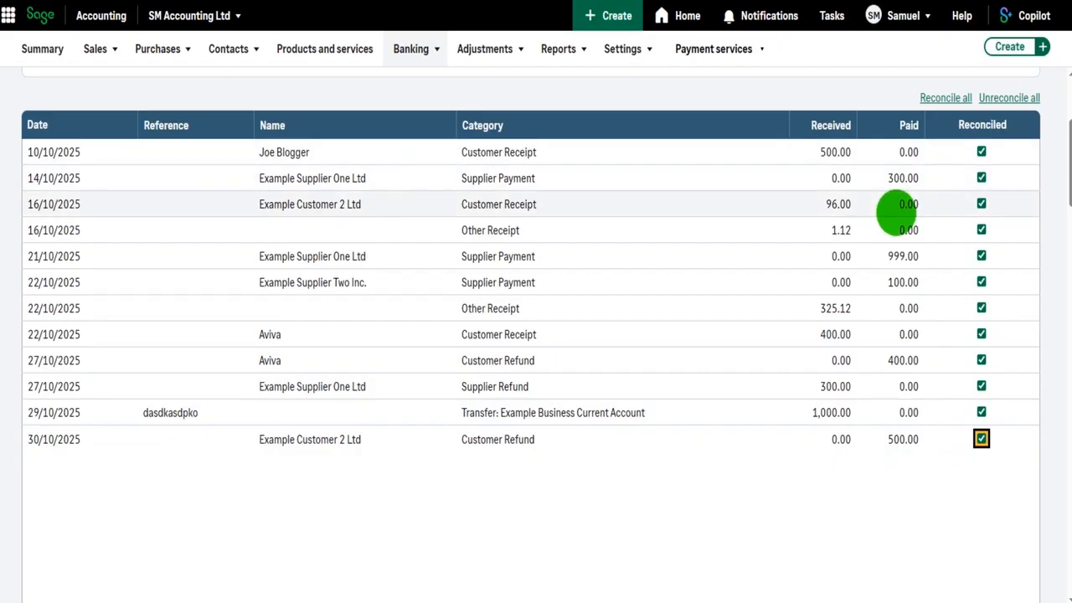
Compare the statement end balance with the target and reconciled balances, and check the difference, the totals and the marked entries.
scroll(894, 209, "down", 1)
scroll(894, 210, "down", 3)
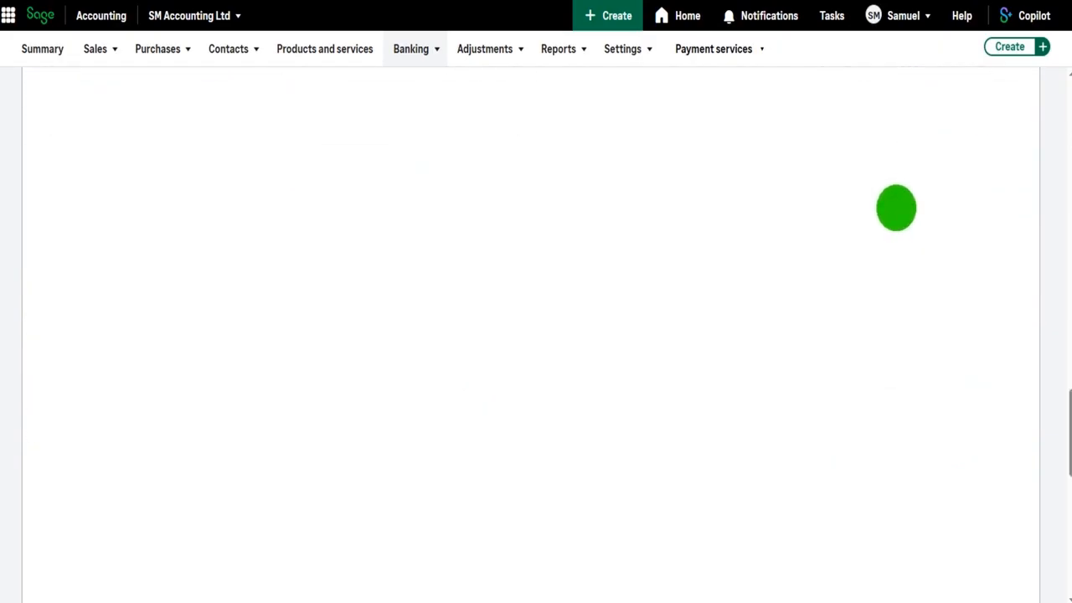
scroll(896, 208, "down", 5)
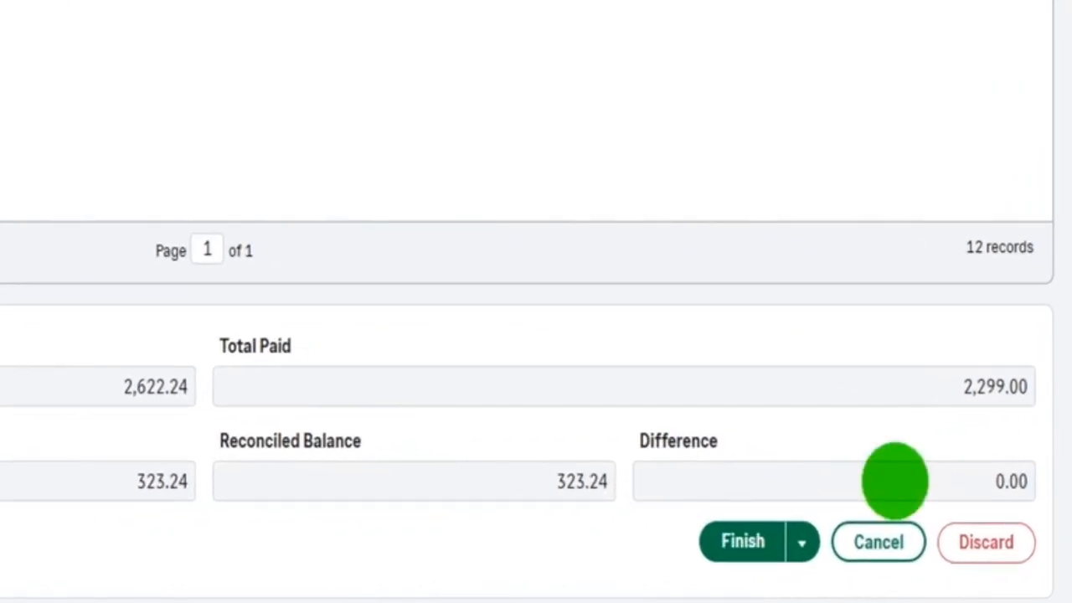
left_click_drag(968, 477, 1038, 477)
left_click(989, 474)
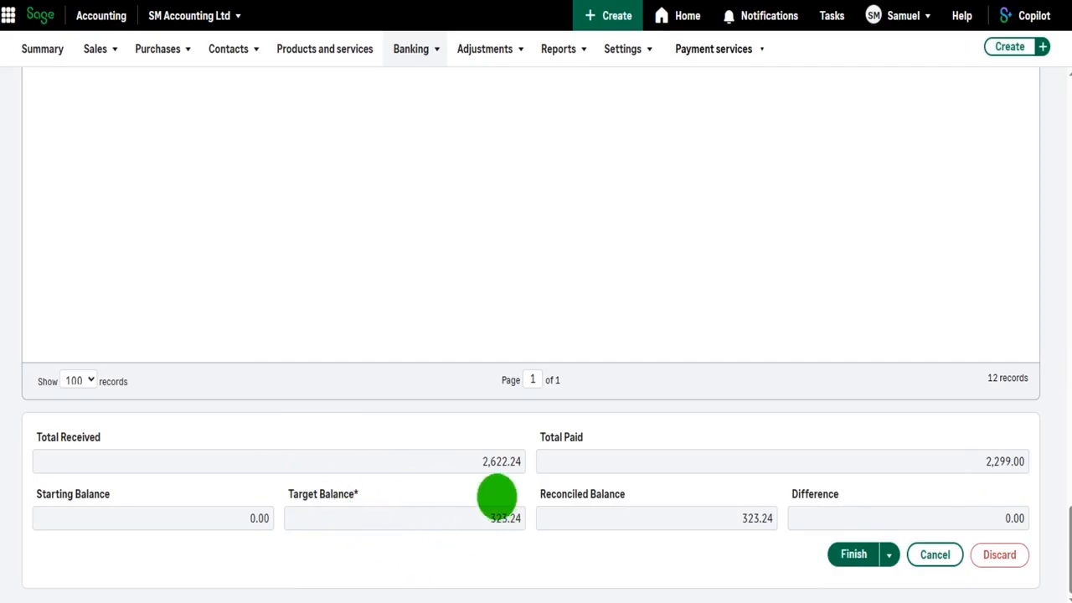
scroll(567, 462, "up", 5)
scroll(569, 425, "up", 5)
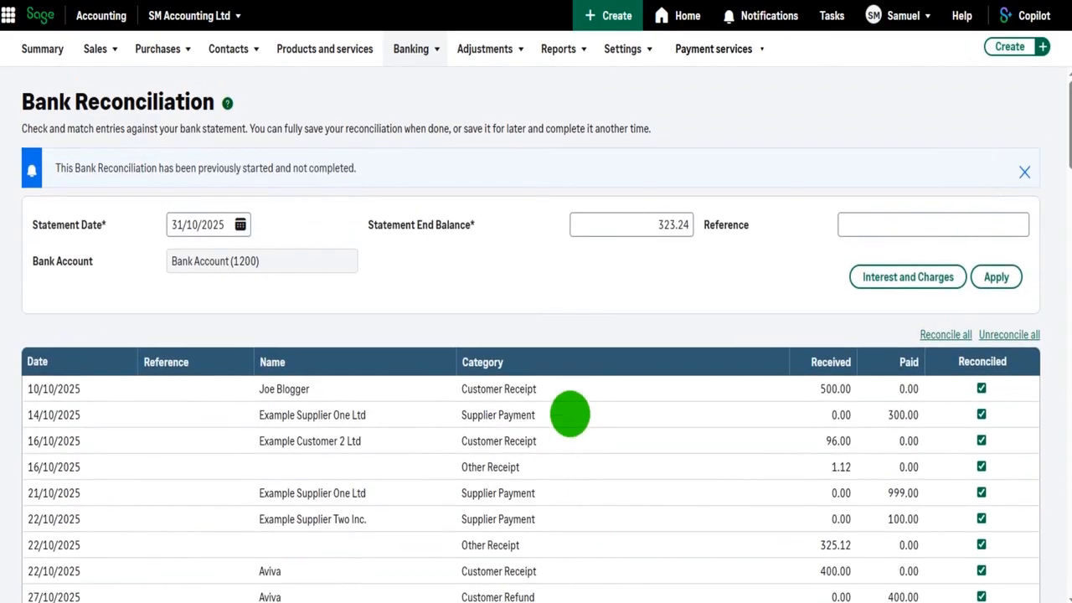
left_click(675, 223)
left_click(664, 277)
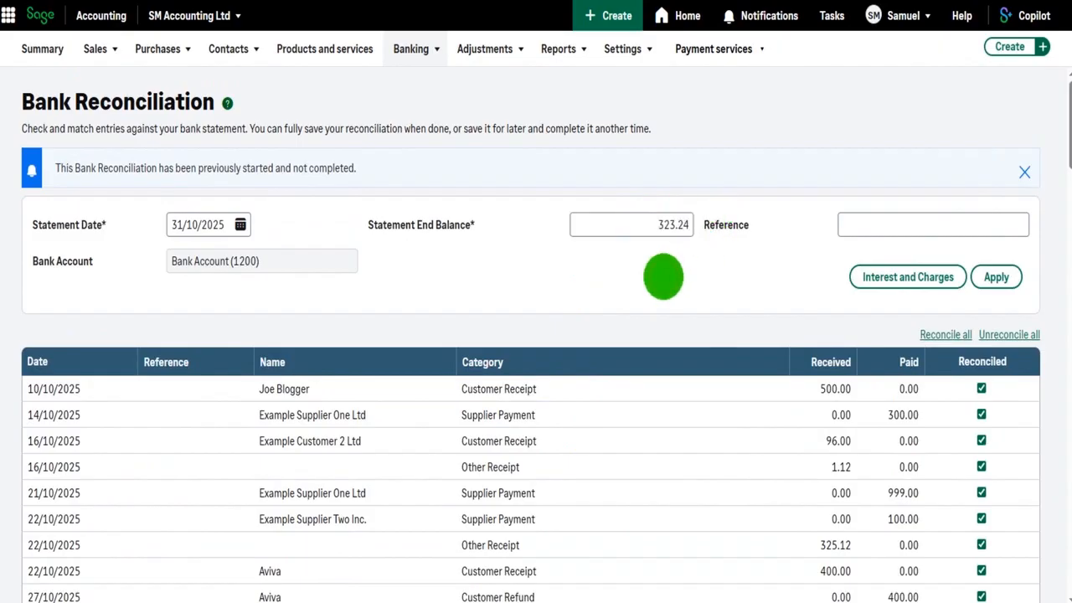
scroll(664, 281, "down", 10)
scroll(663, 290, "down", 2)
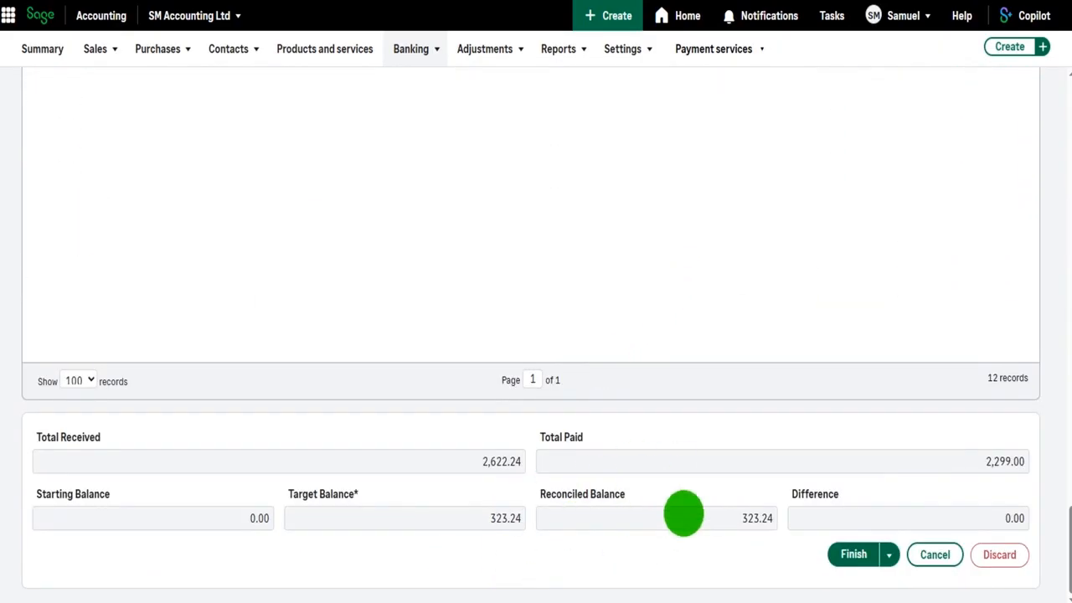
scroll(673, 432, "up", 10)
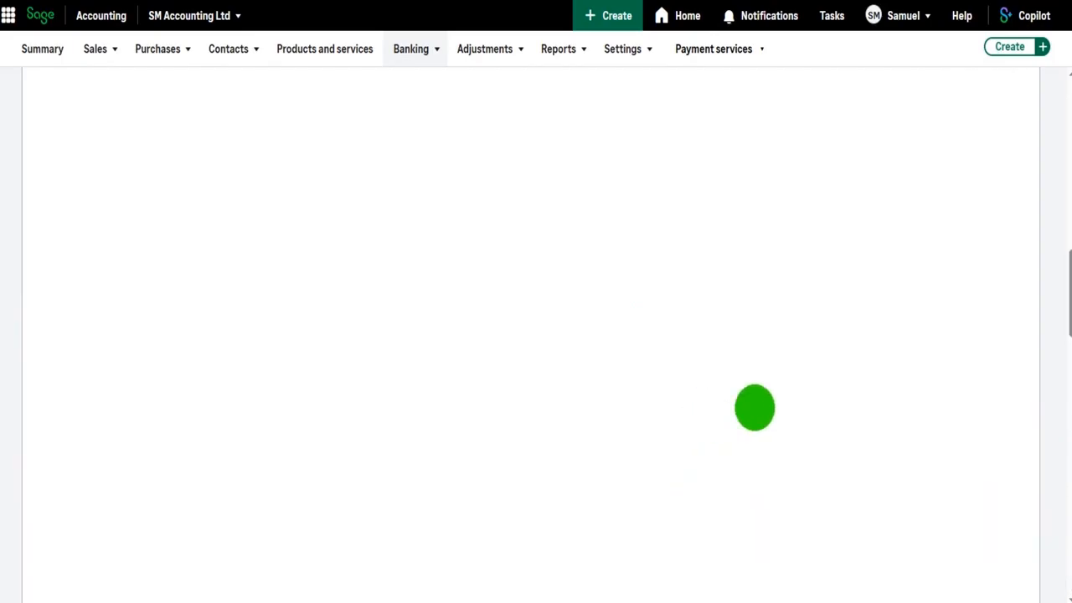
scroll(905, 384, "up", 3)
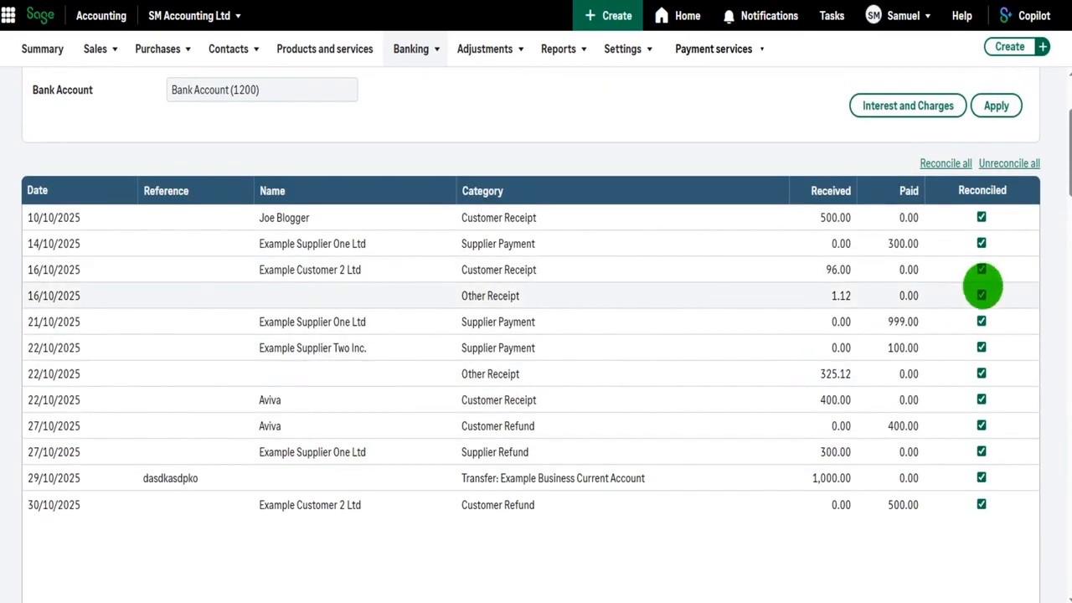
left_click(910, 401)
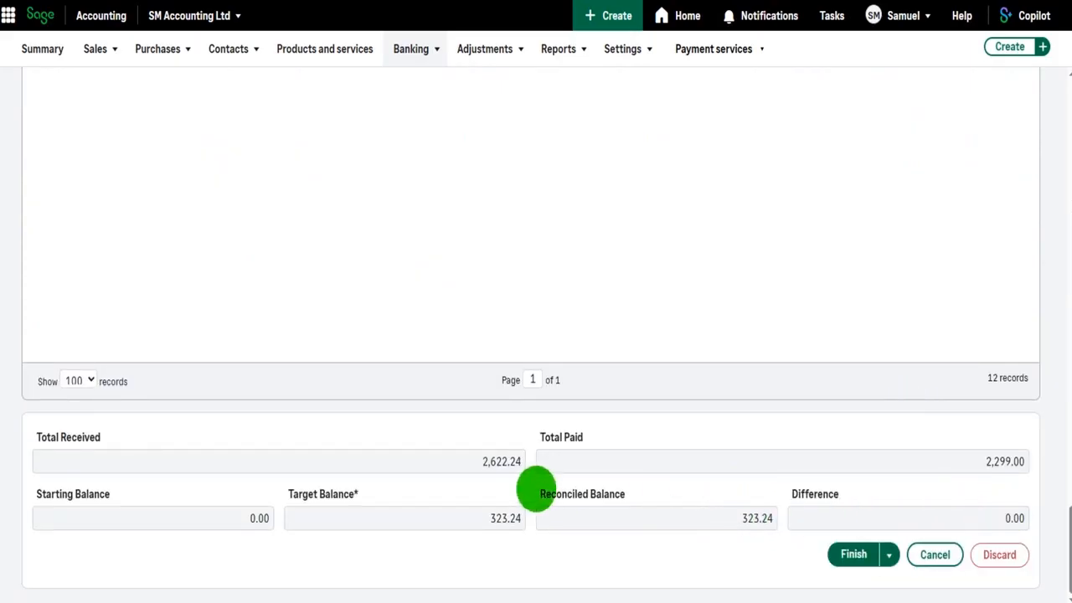
Try the reconciliation without the 500.00 customer refund of 30/10/2025 by clearing its mark, and mark it as reconciled again.
scroll(745, 398, "up", 5)
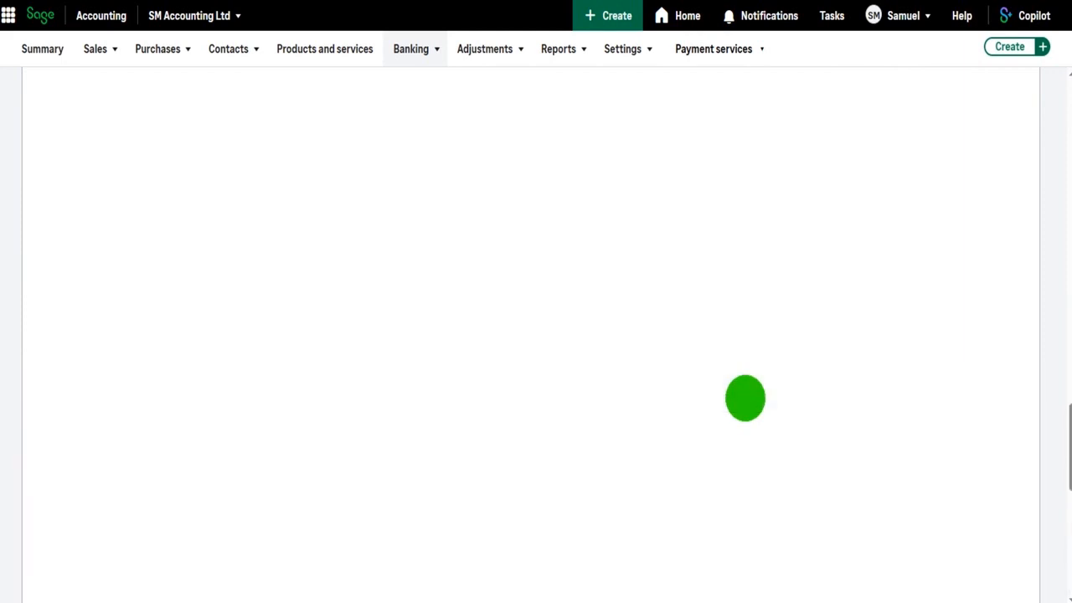
scroll(745, 398, "up", 5)
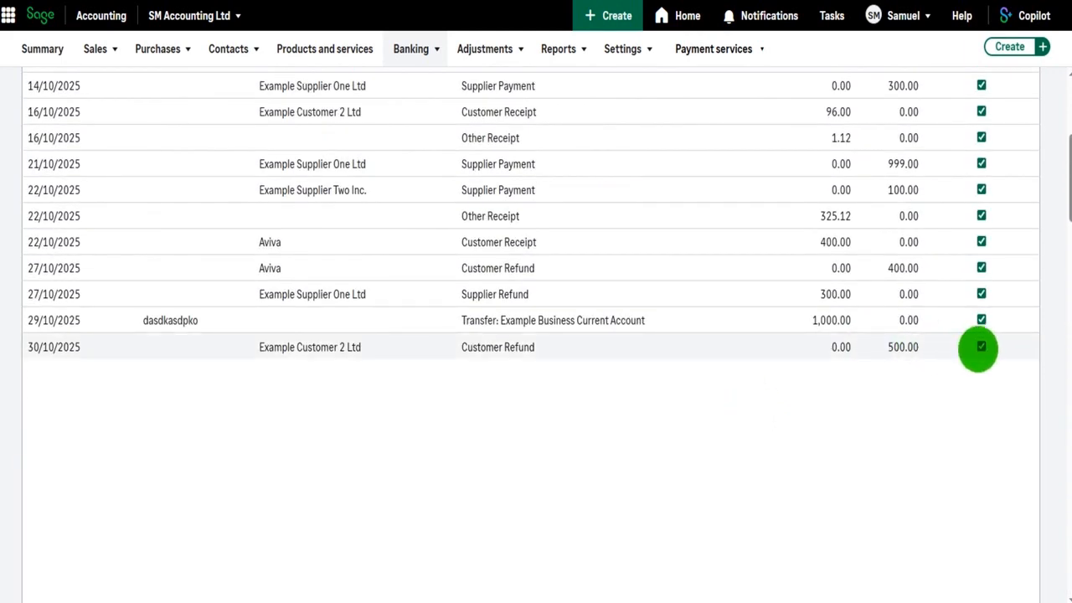
left_click(982, 346)
scroll(856, 410, "down", 5)
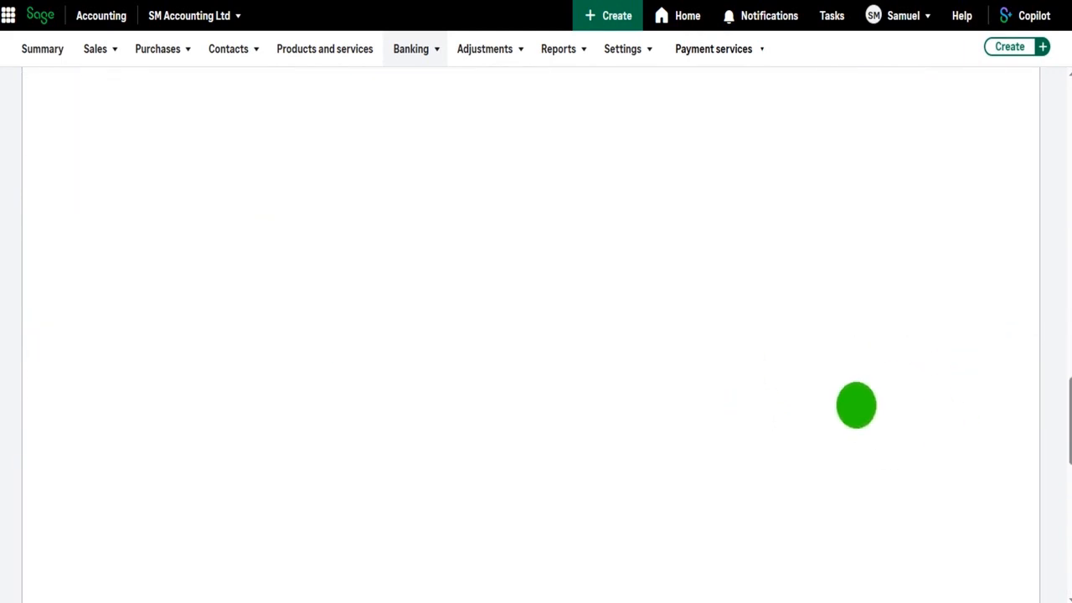
scroll(855, 404, "down", 3)
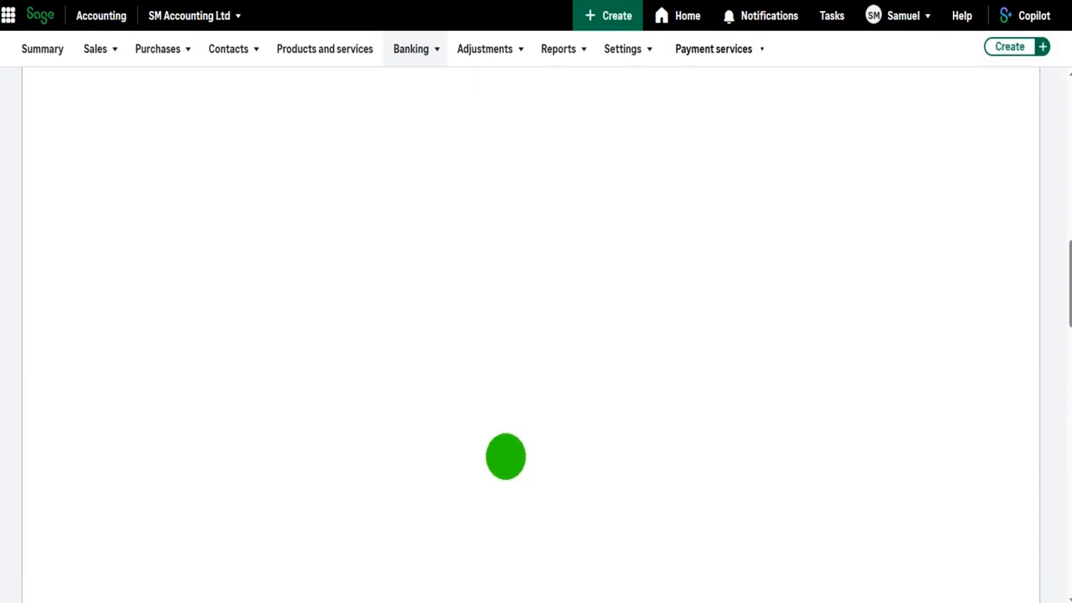
scroll(506, 456, "up", 5)
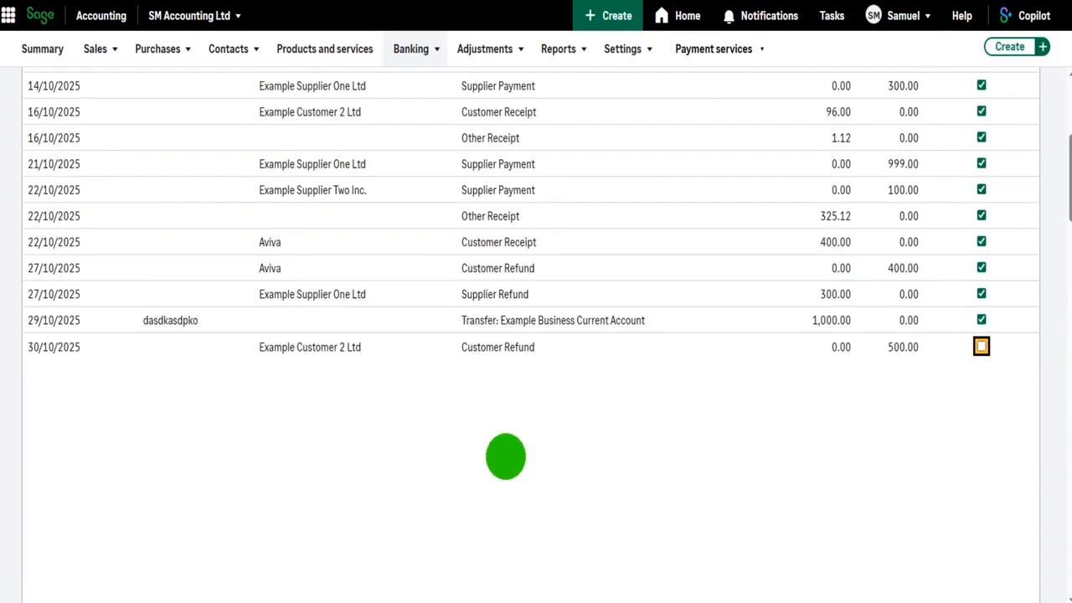
left_click(981, 345)
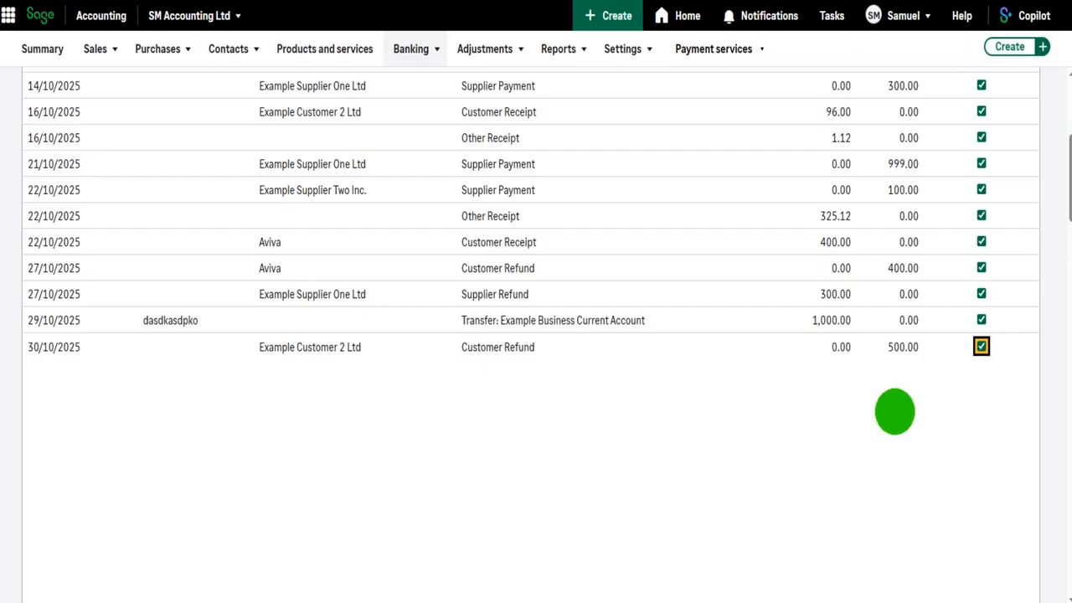
Check the difference below the entry list and finish the bank reconciliation.
scroll(844, 412, "down", 5)
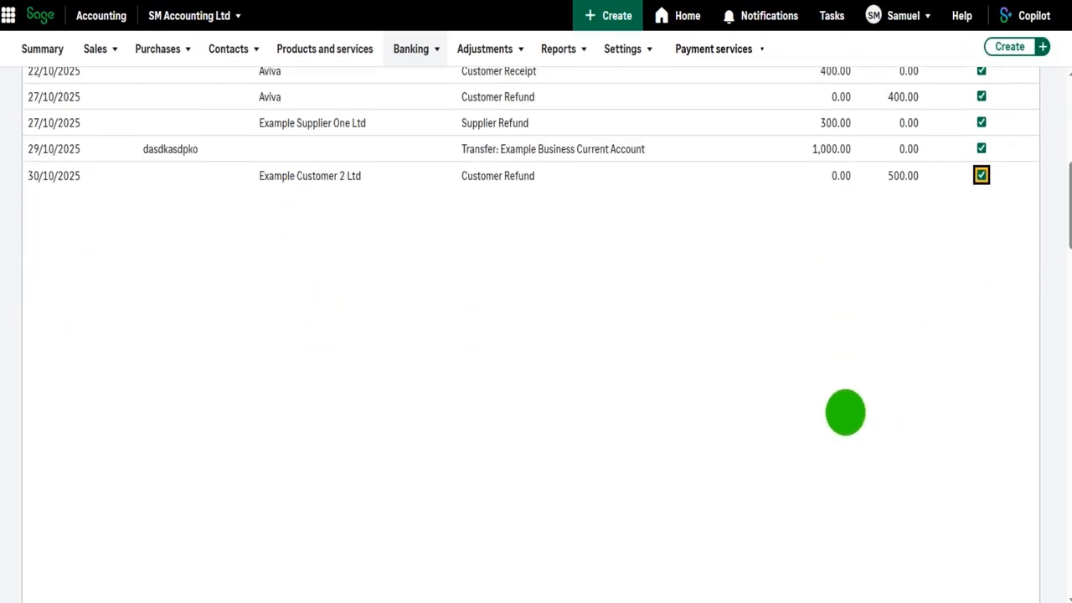
scroll(837, 412, "down", 3)
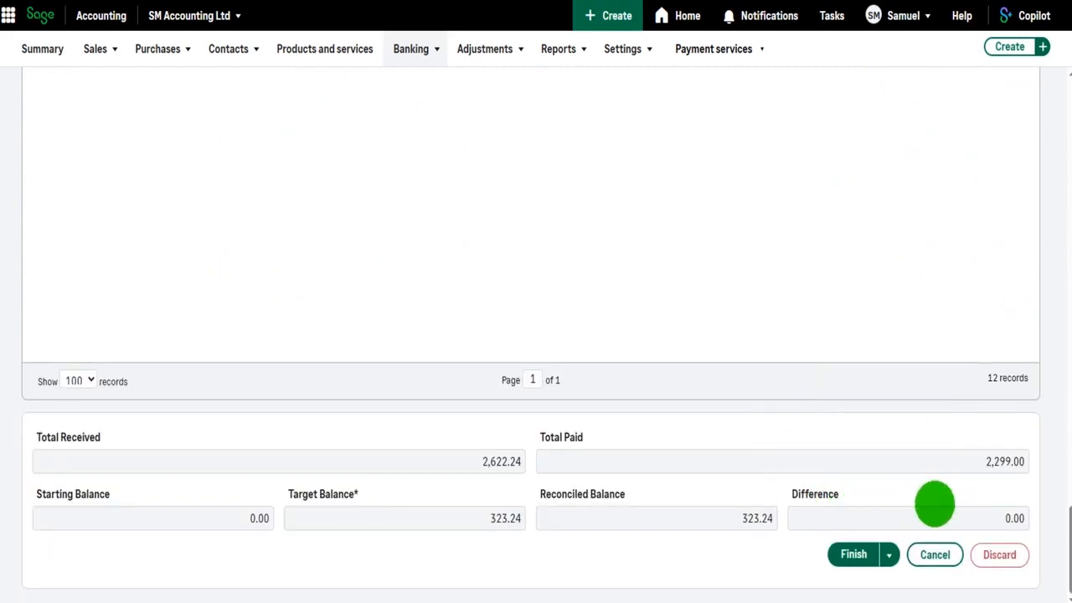
left_click(864, 552)
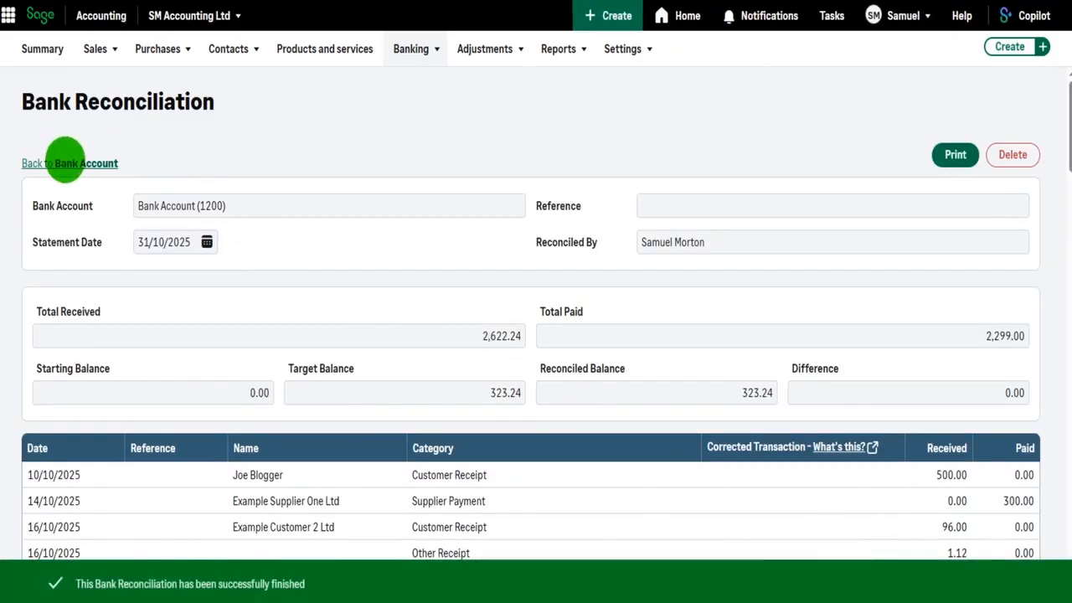
Return to the bank account and review its list of reconciliations, including the status and closing balance of the 31/10/2025 one.
left_click(65, 162)
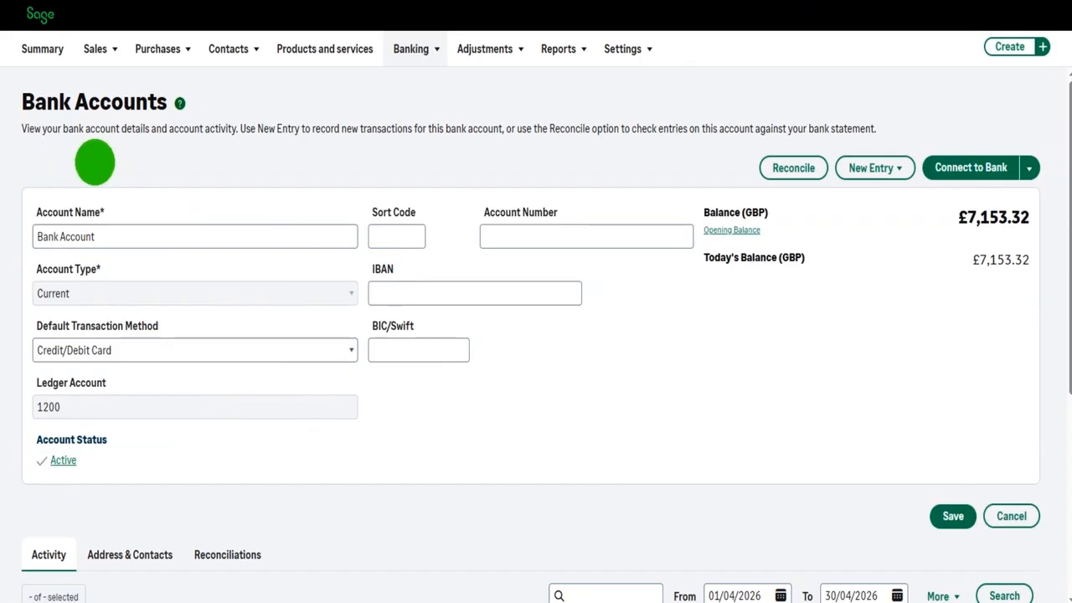
scroll(636, 259, "down", 3)
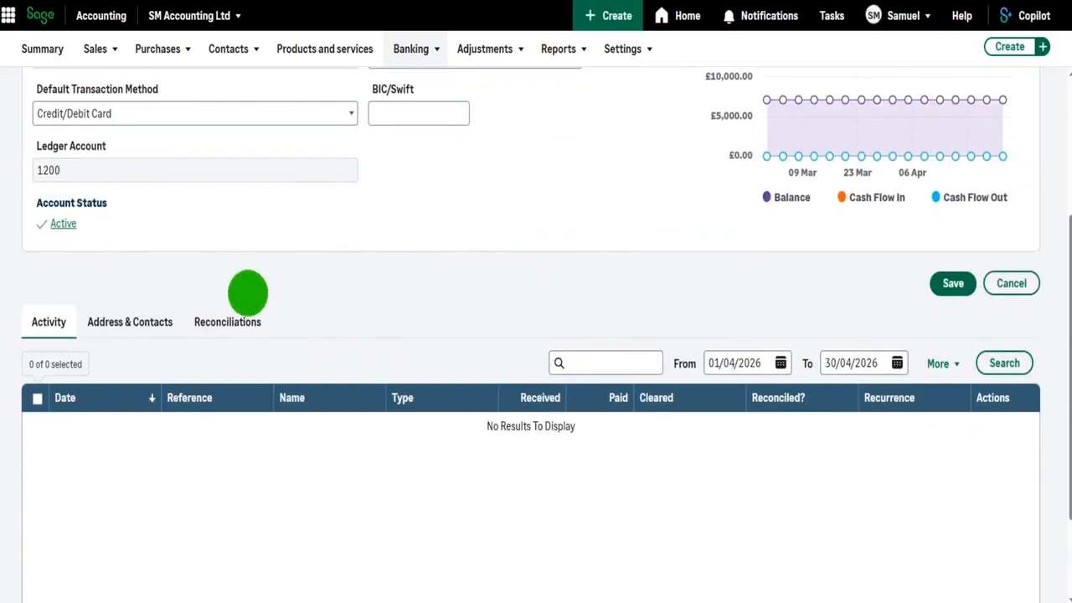
left_click(241, 321)
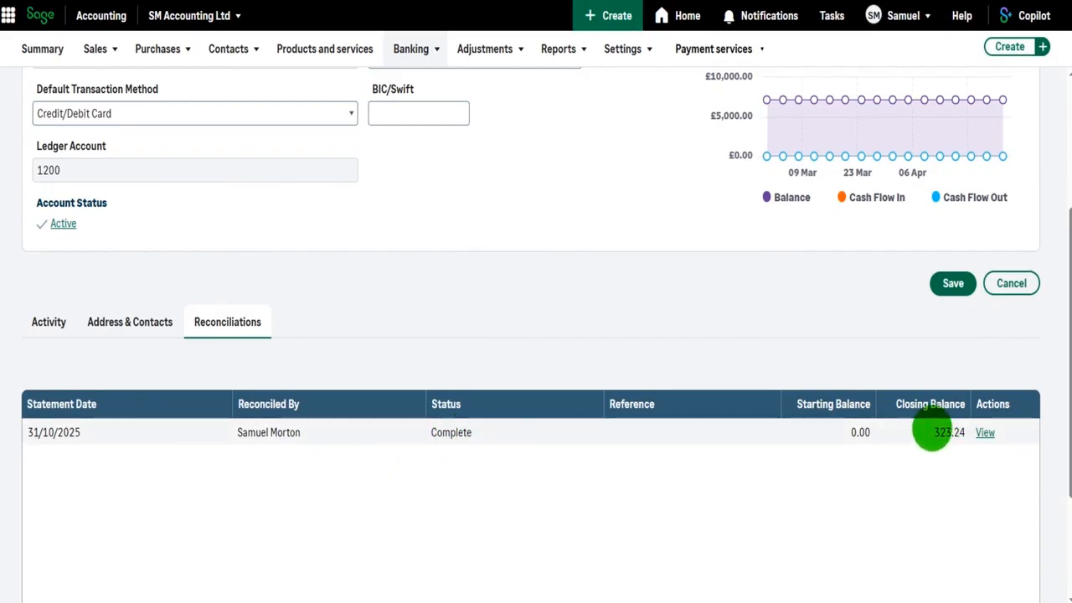
scroll(908, 463, "down", 2)
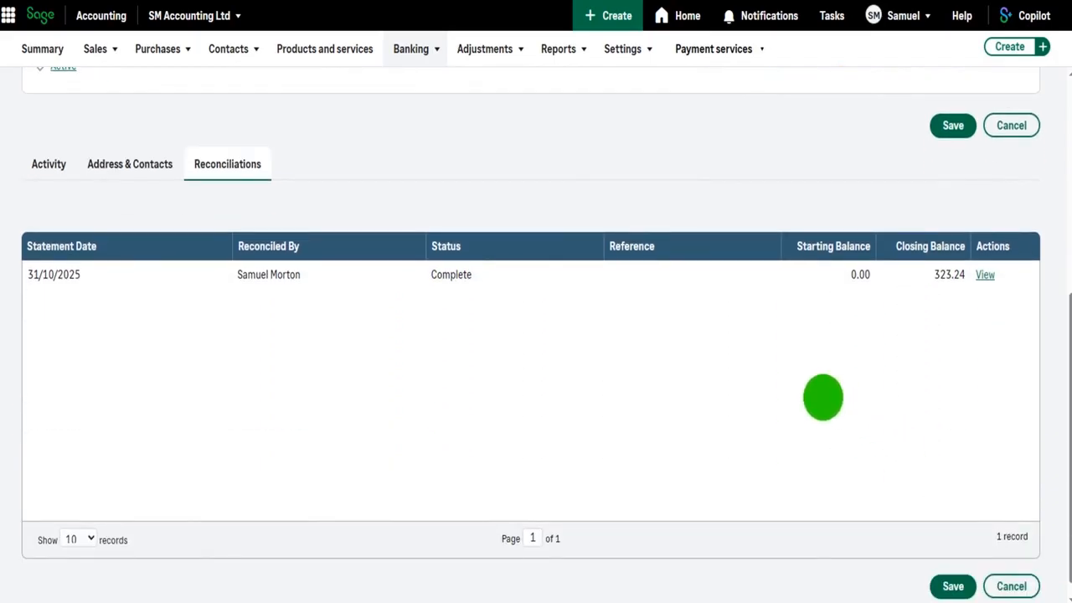
Start a new reconciliation for the same bank account.
scroll(823, 395, "up", 1)
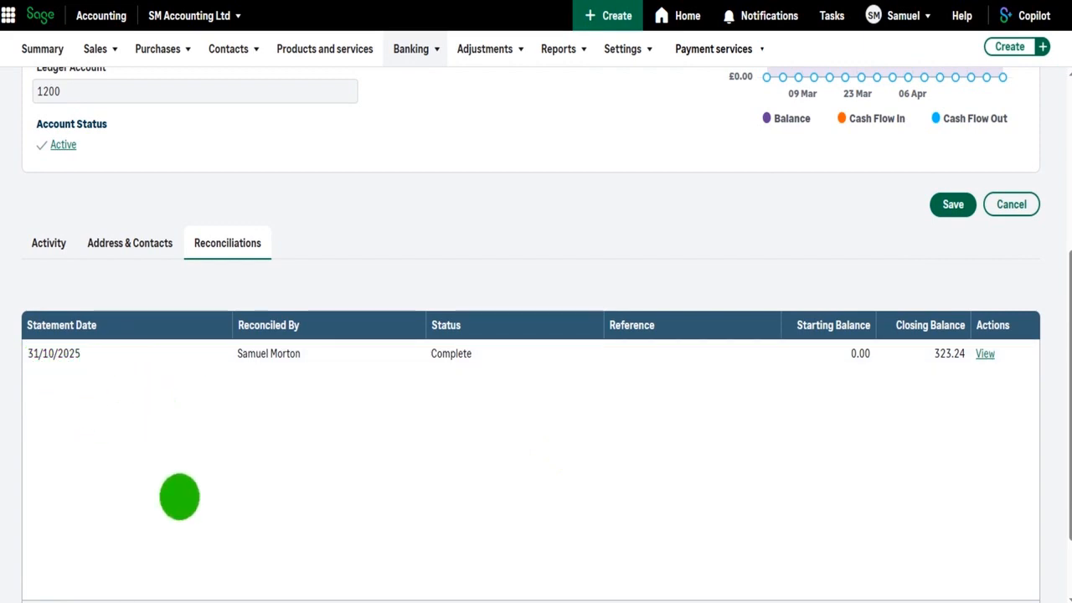
scroll(285, 448, "up", 4)
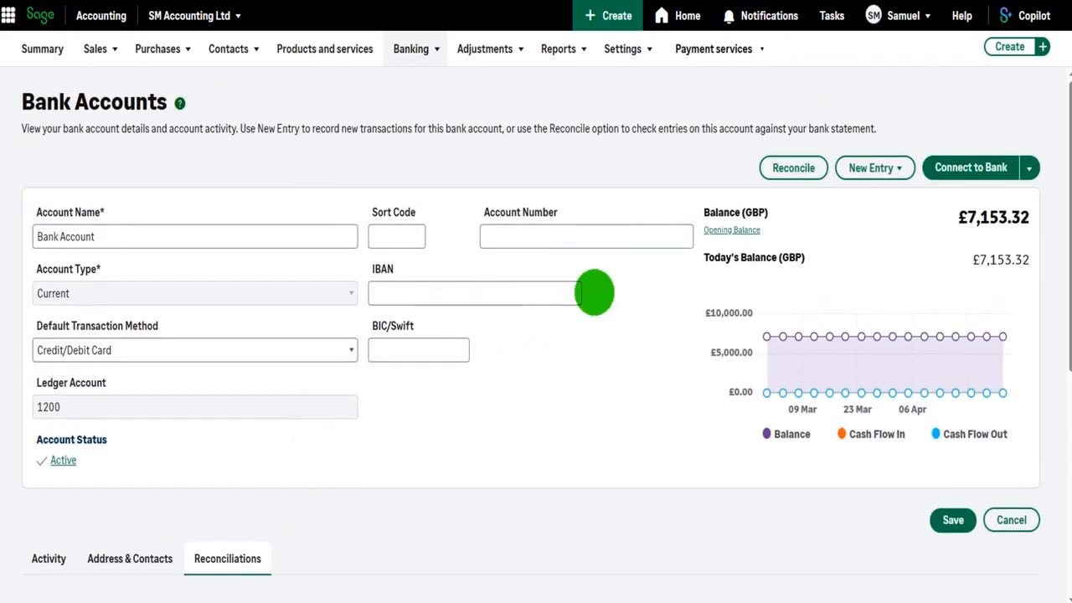
left_click(794, 167)
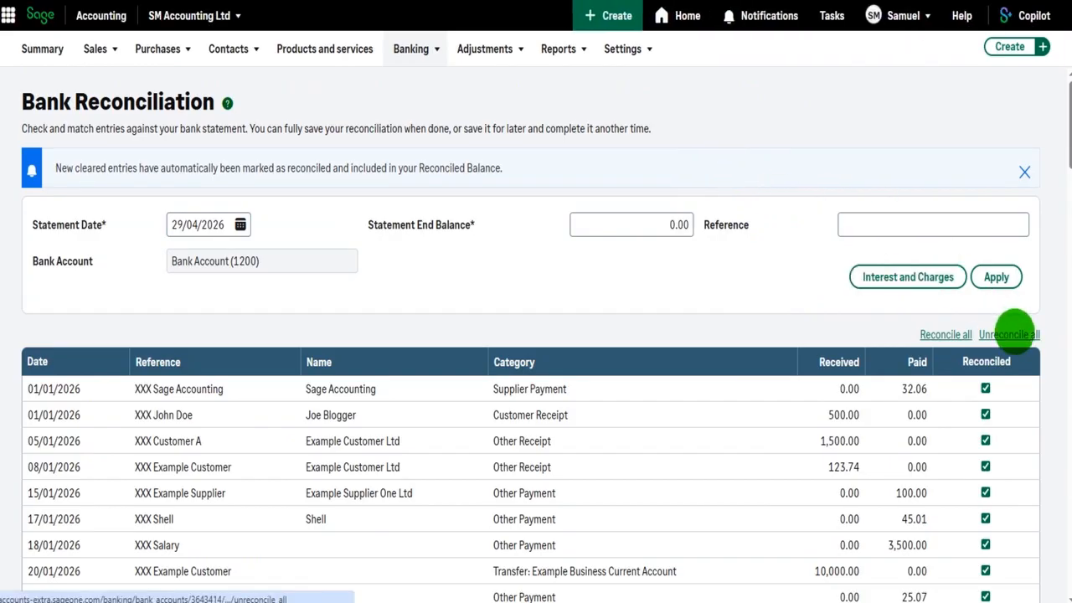
Unreconcile all flagged entries and set the reconciliation's statement date to 30/11/2025.
left_click(1012, 334)
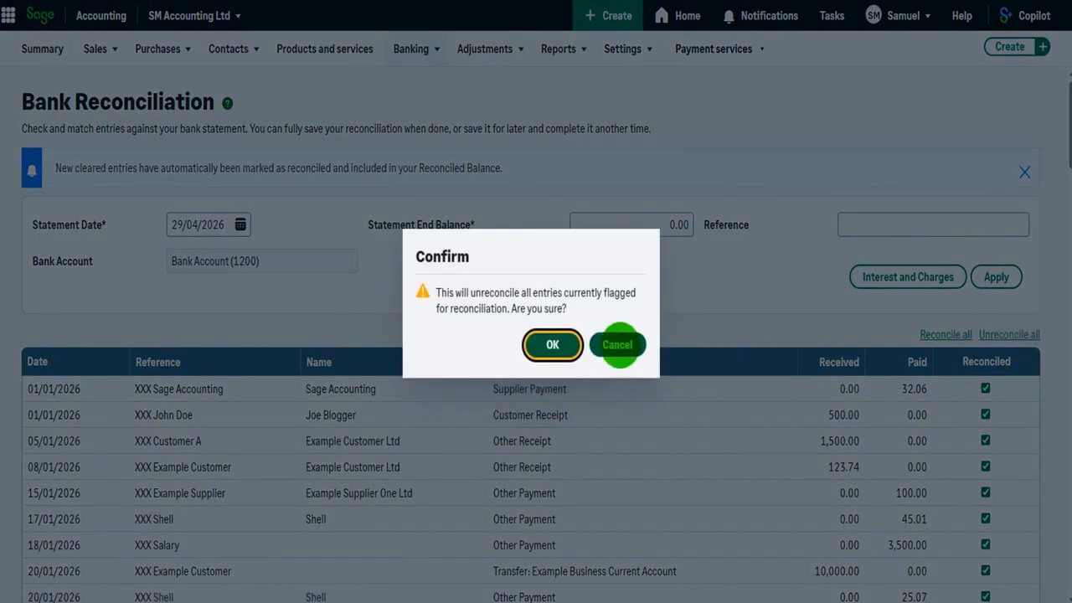
left_click(553, 344)
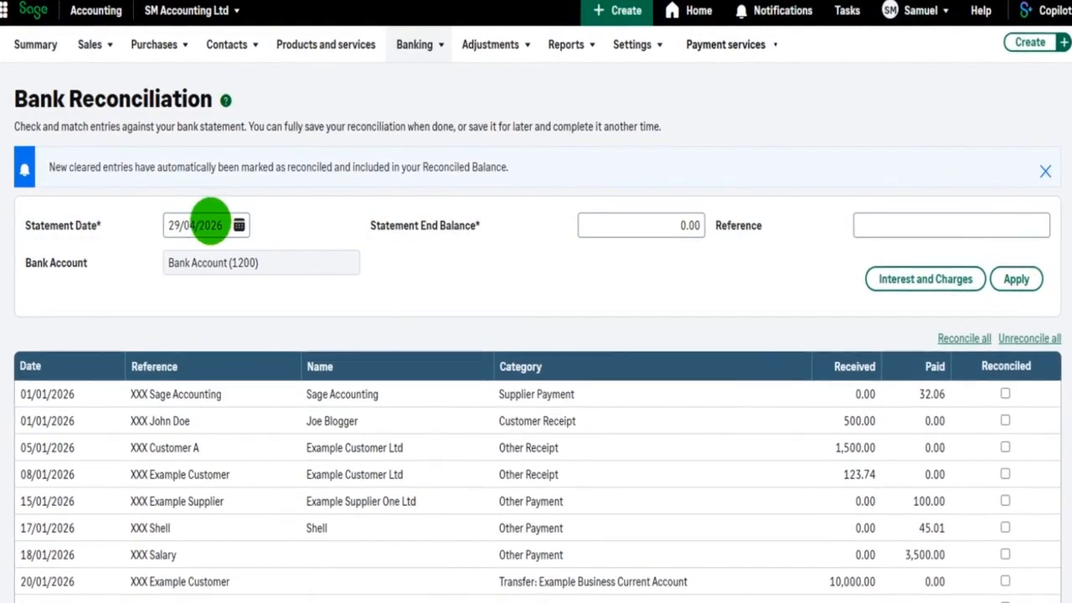
left_click(227, 228)
key("BackSpace")
type("30/12025")
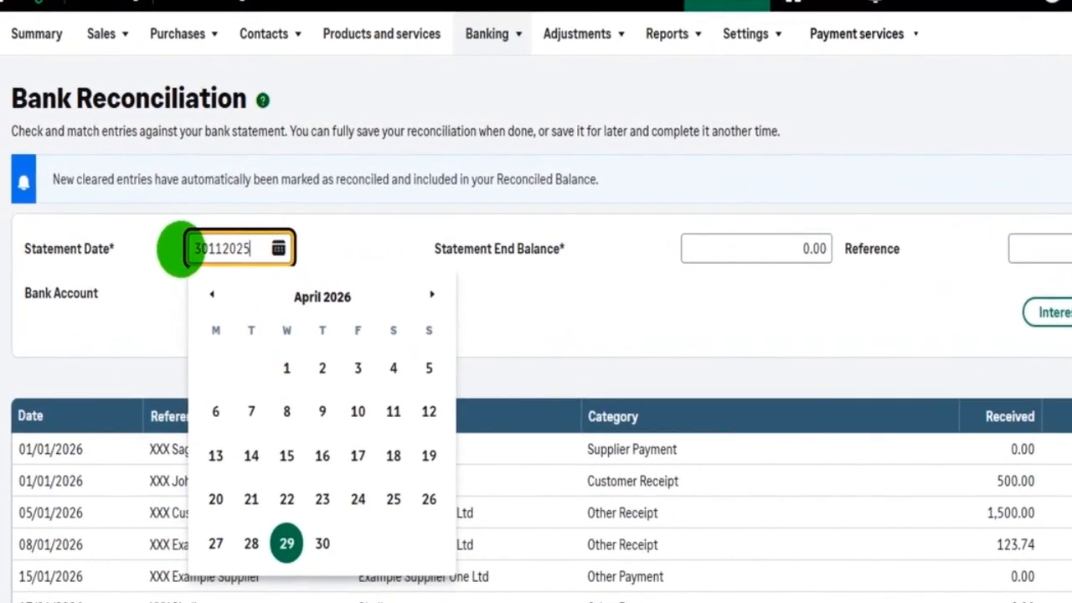
Set the statement end balance to 823.24 and the reference to 25, and apply the statement changes.
left_click(804, 251)
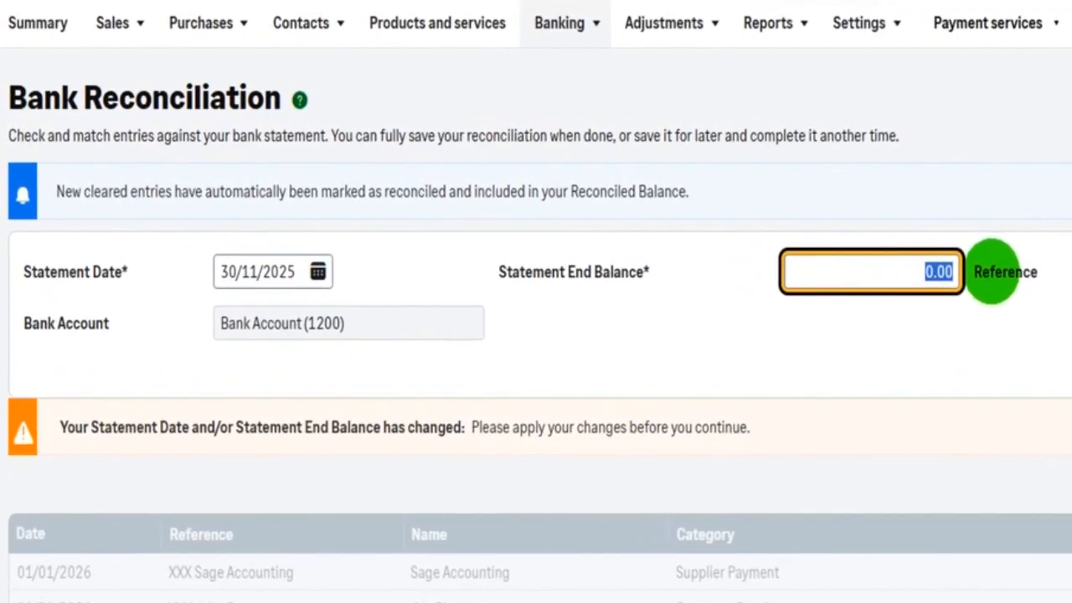
type("823.2")
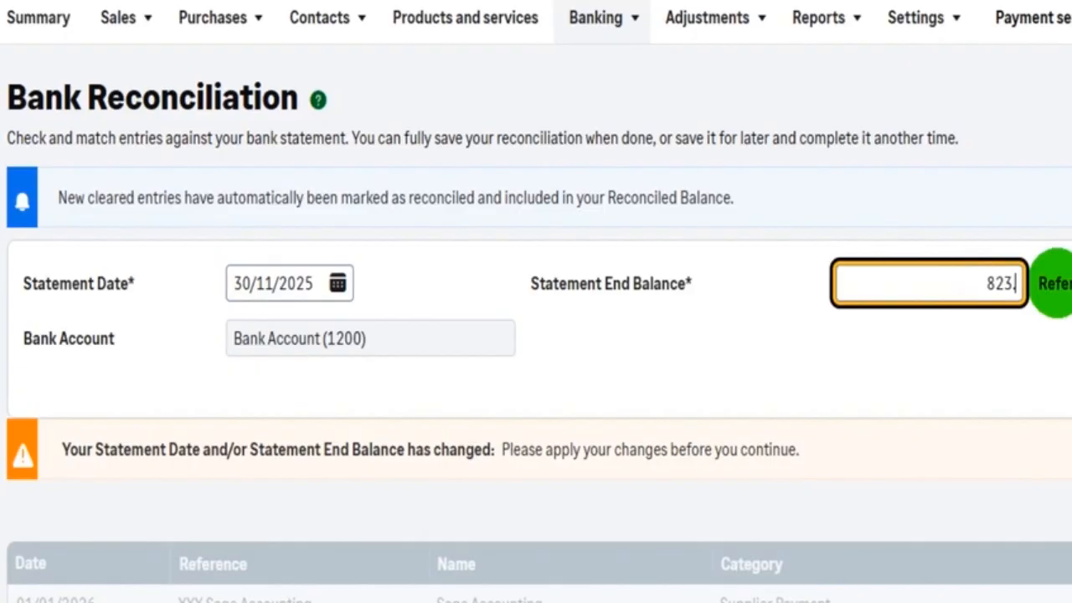
type("4")
left_click(936, 226)
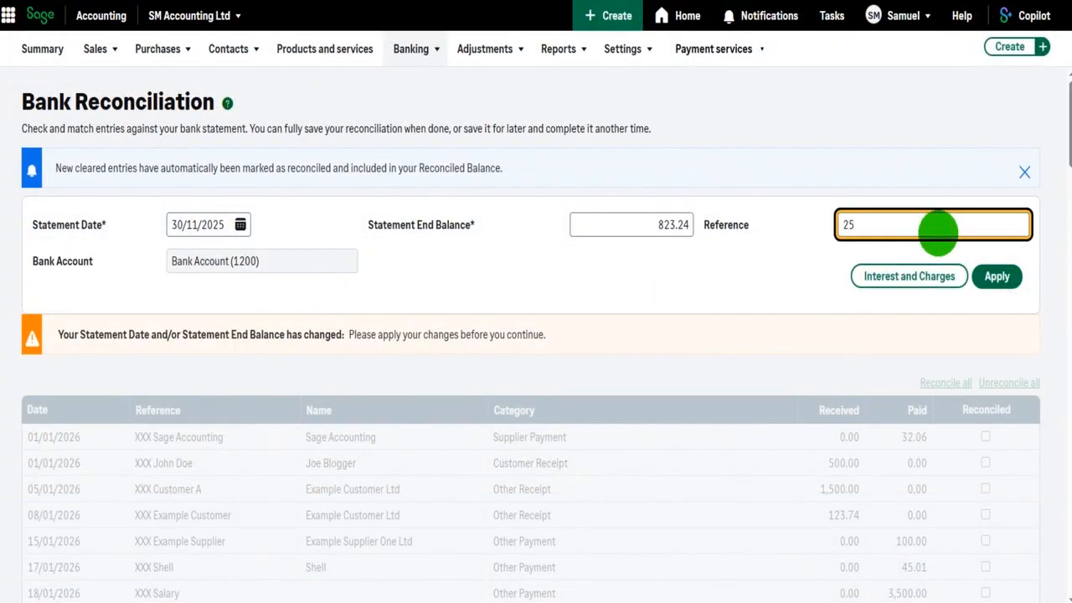
left_click(997, 276)
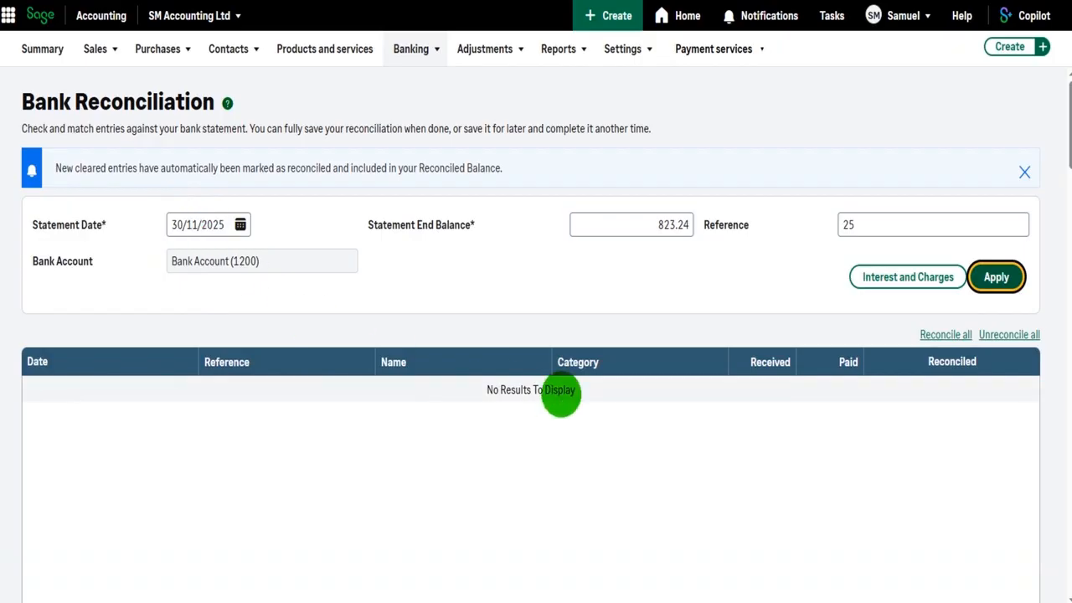
Check the starting, target and reconciled balances and the difference below the entry list against the statement details.
scroll(555, 393, "down", 1)
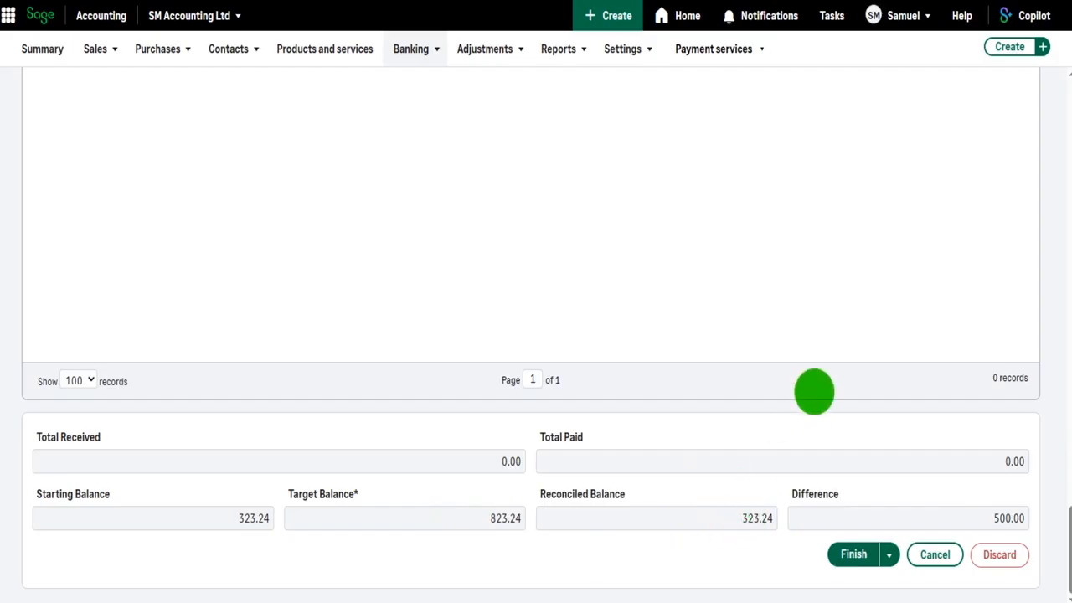
scroll(814, 392, "up", 12)
scroll(814, 392, "up", 5)
scroll(921, 354, "down", 15)
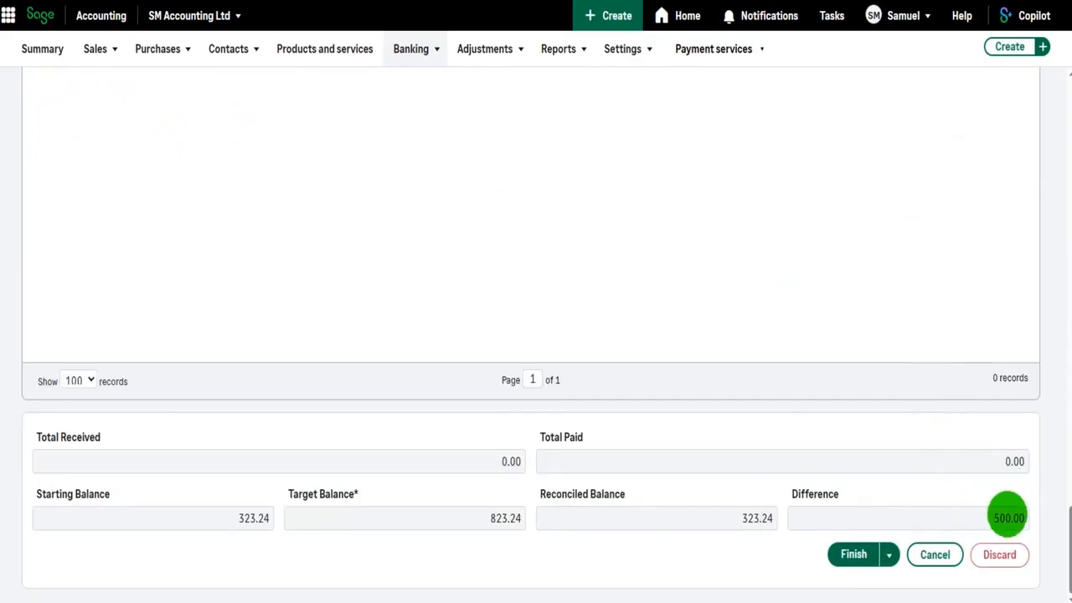
scroll(1005, 512, "up", 5)
scroll(925, 457, "up", 5)
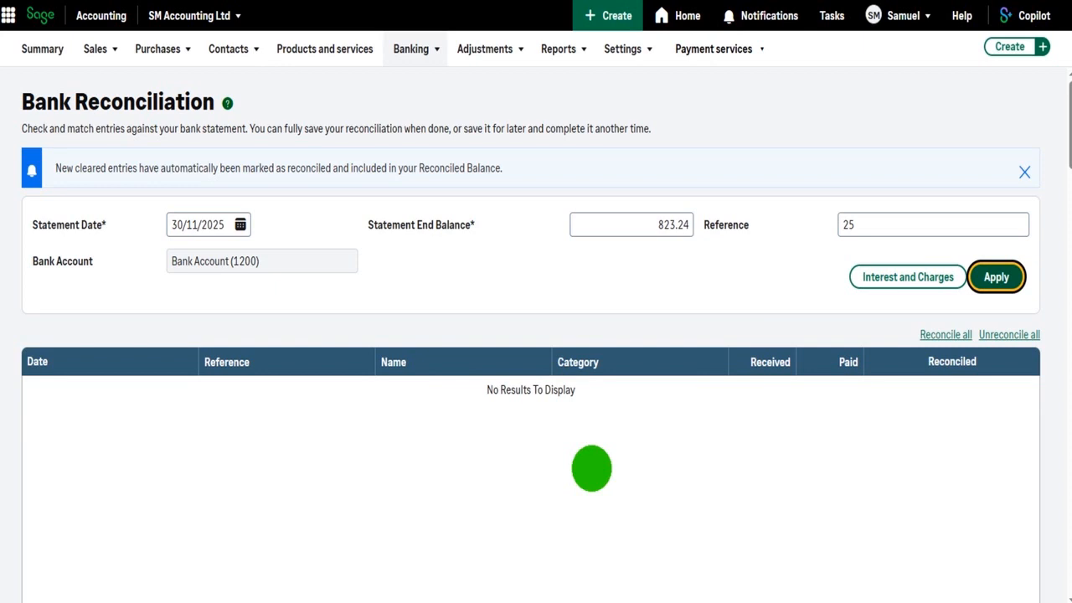
mouse_move(414, 44)
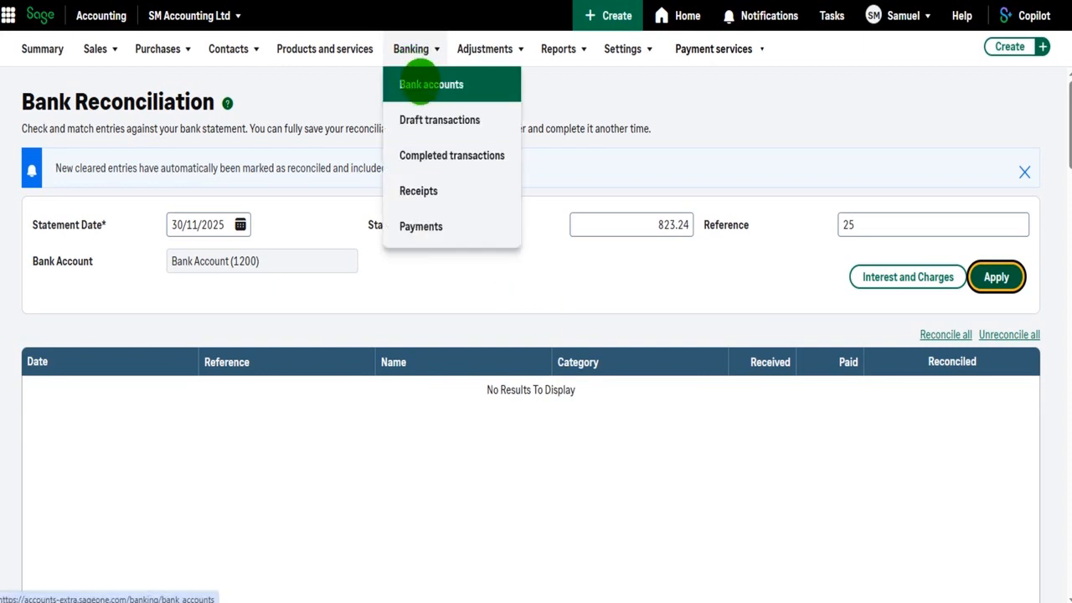
left_click(423, 84)
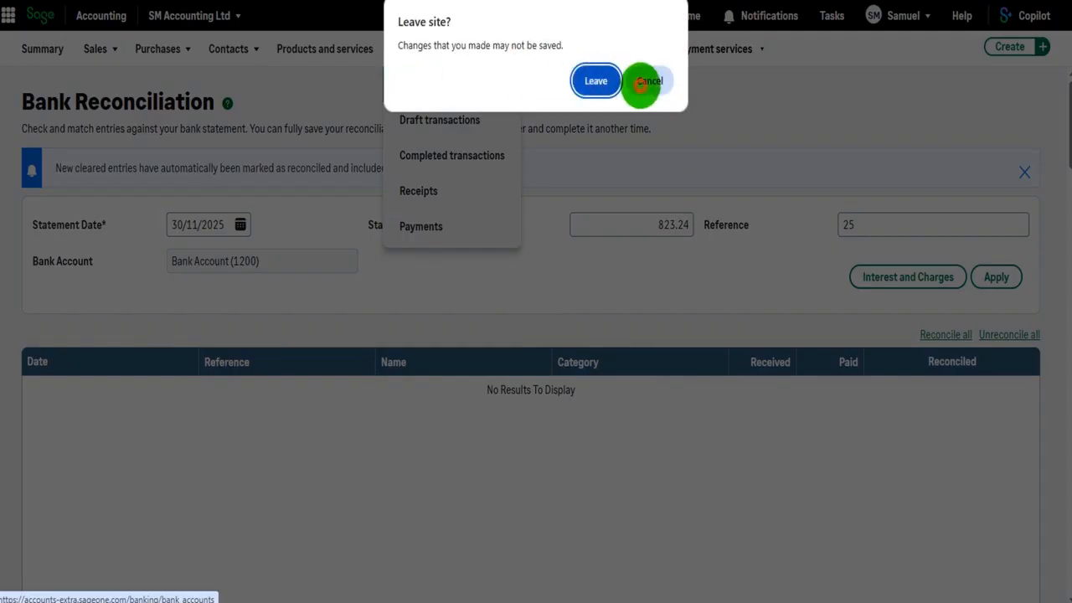
left_click(642, 81)
Save the unfinished 30/11/2025 bank reconciliation for later.
left_click_drag(1069, 134, 1069, 539)
left_click(892, 555)
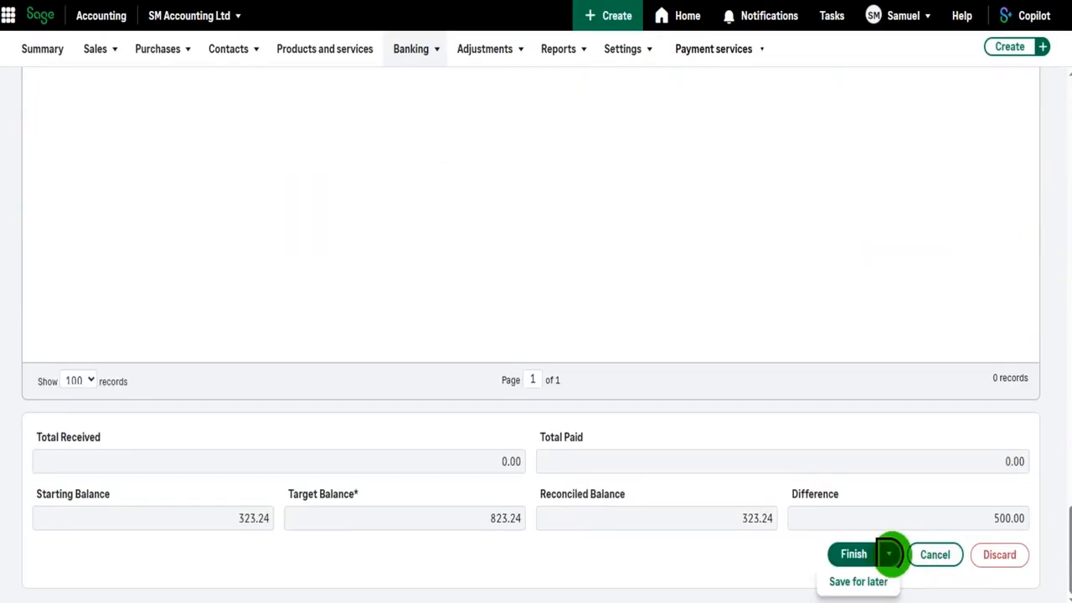
left_click(863, 581)
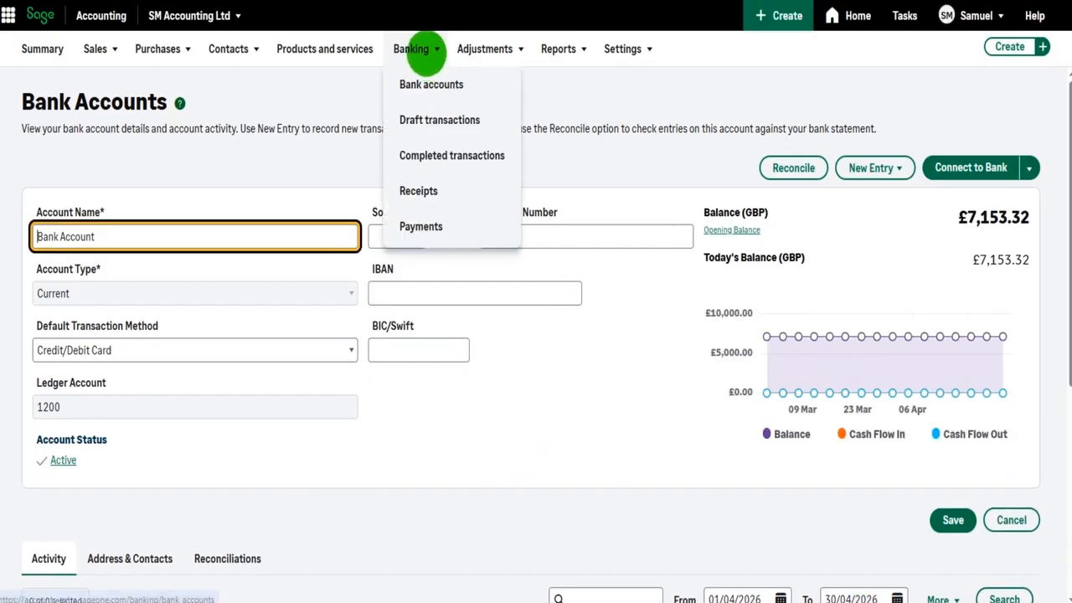
Create a new sale/receipt entry from the bank account and choose Example Customer Ltd (EXA001) as the customer.
left_click(883, 172)
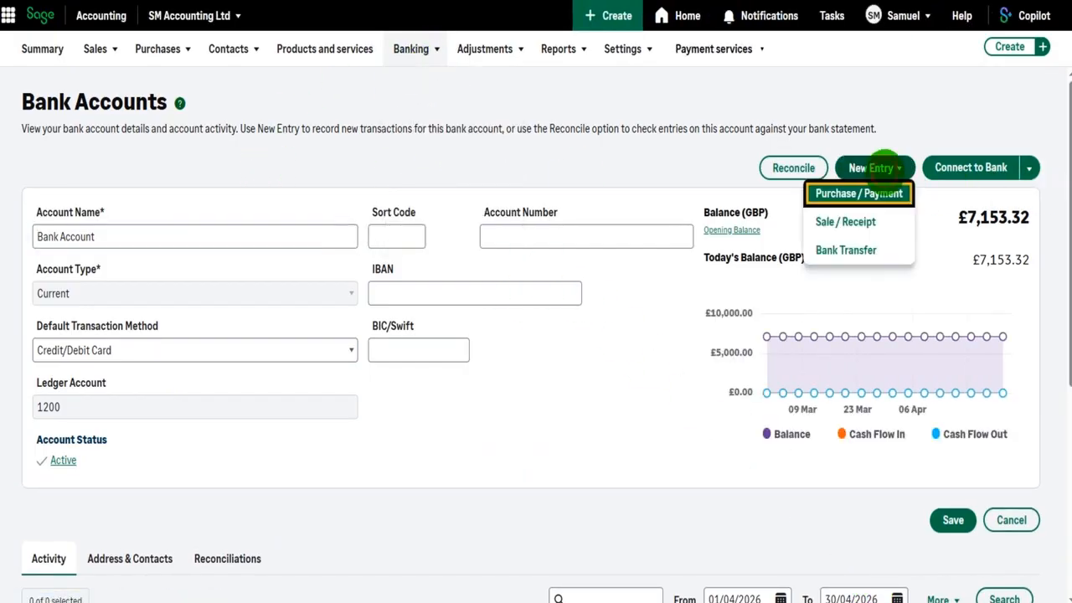
left_click(862, 220)
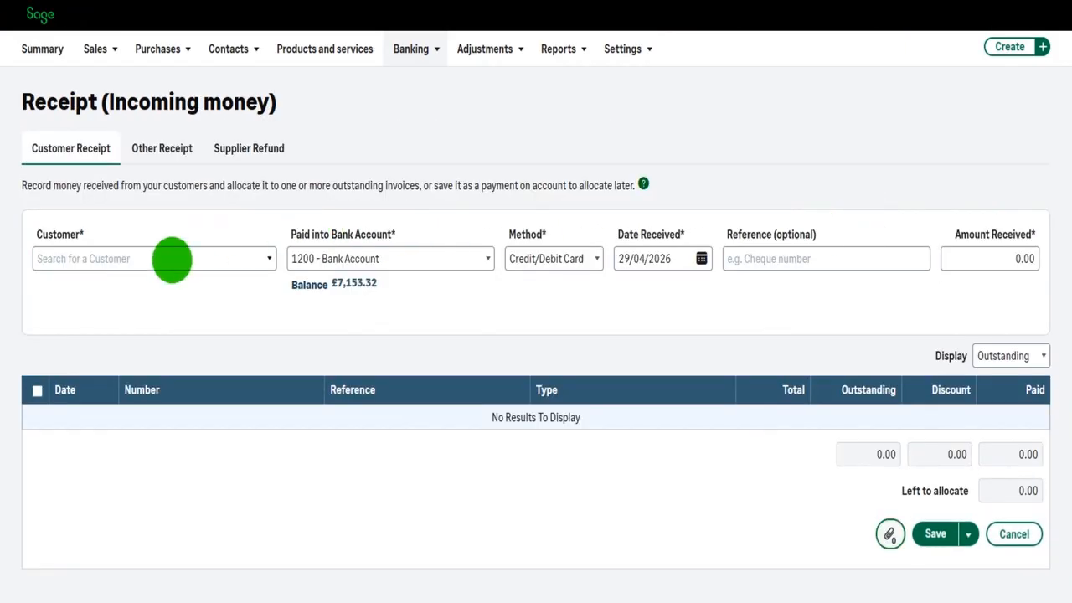
left_click(171, 259)
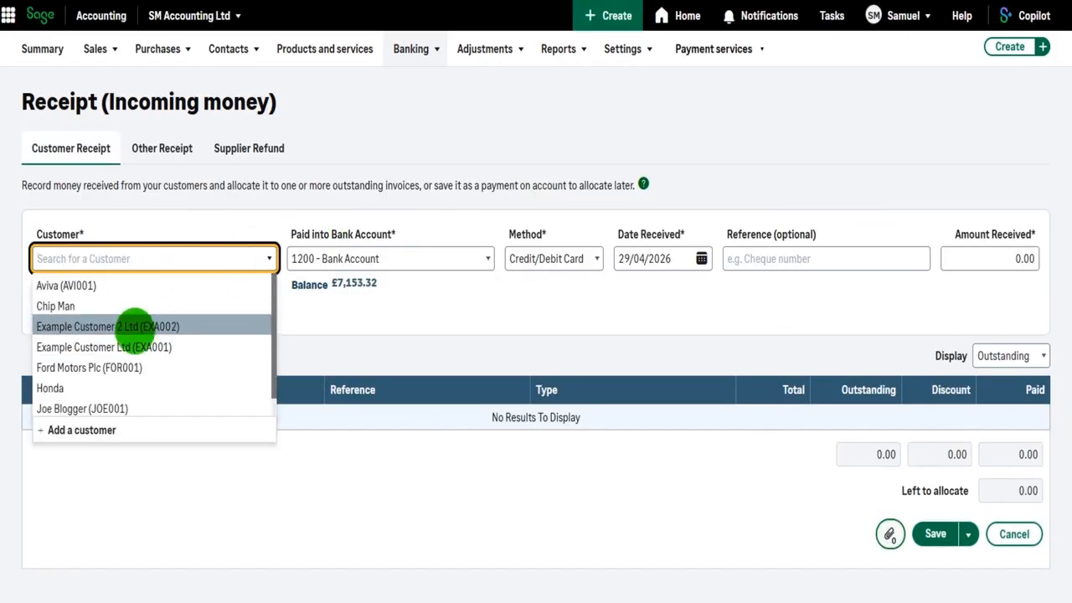
left_click(139, 345)
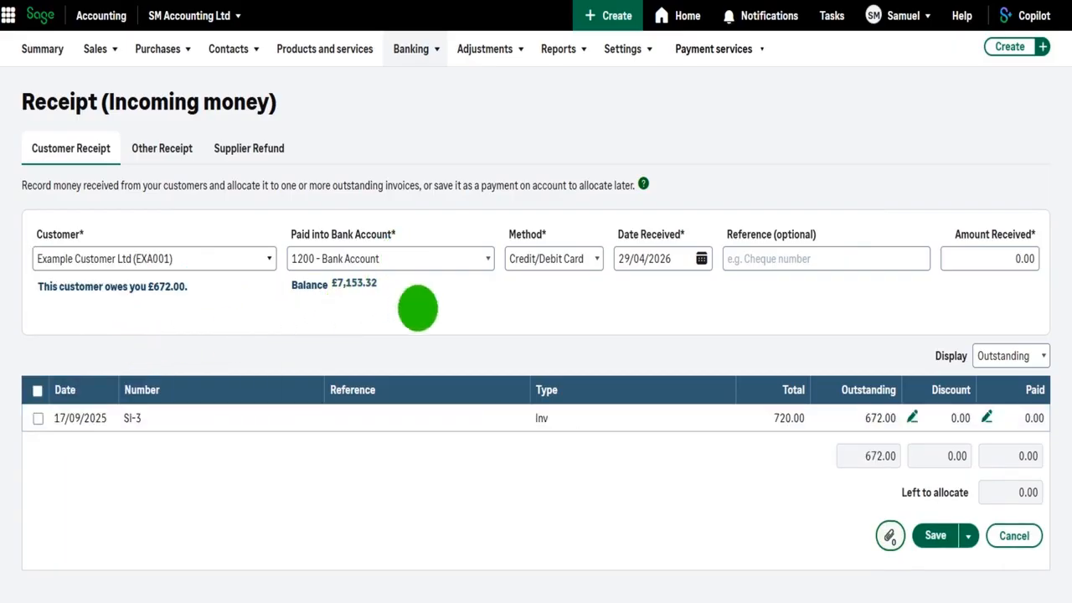
Set the receipt's date received to 15/11/2025 and the amount received to 500.00, and save it without allocating it to an invoice.
left_click(681, 259)
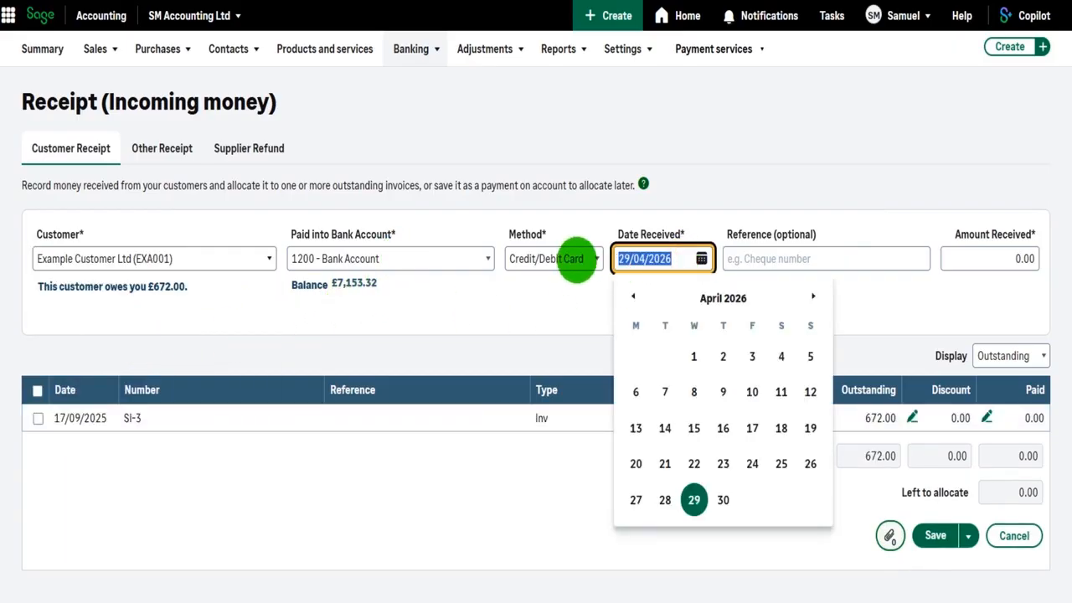
type("15112025")
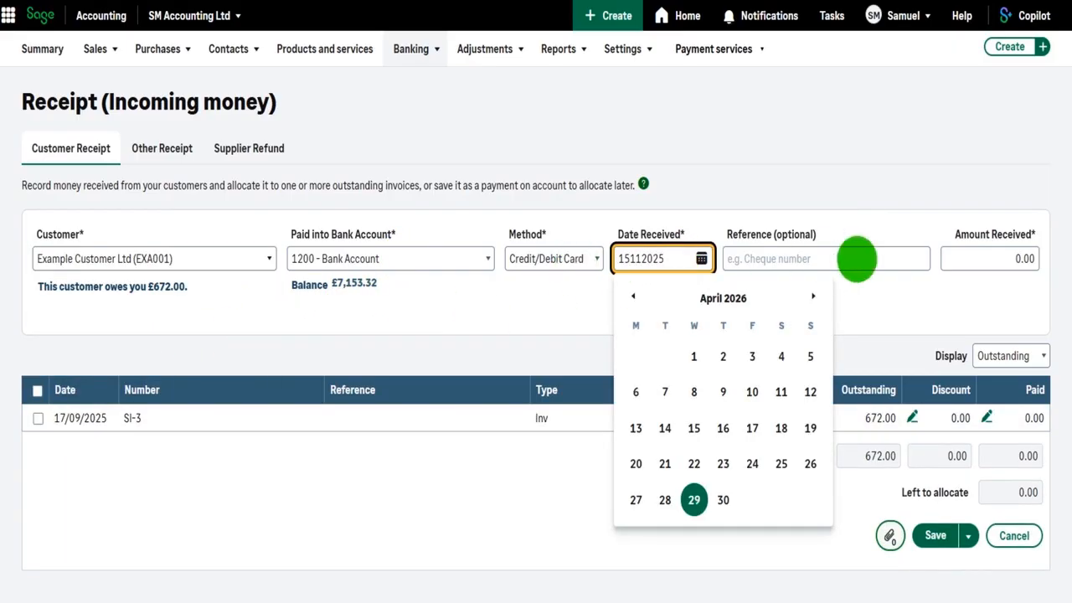
left_click(1030, 259)
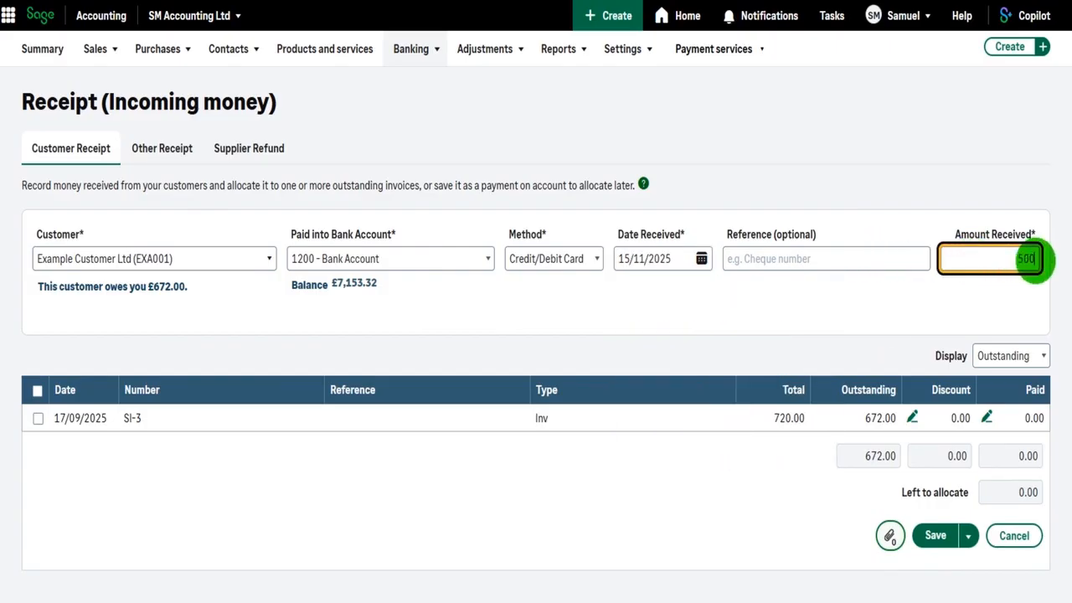
left_click(935, 536)
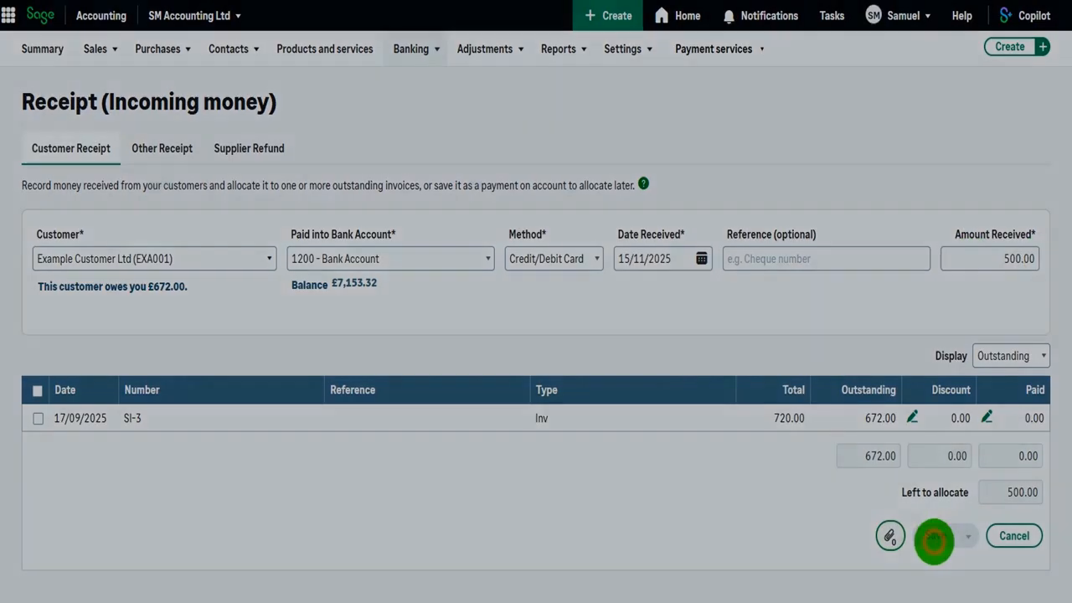
left_click(552, 355)
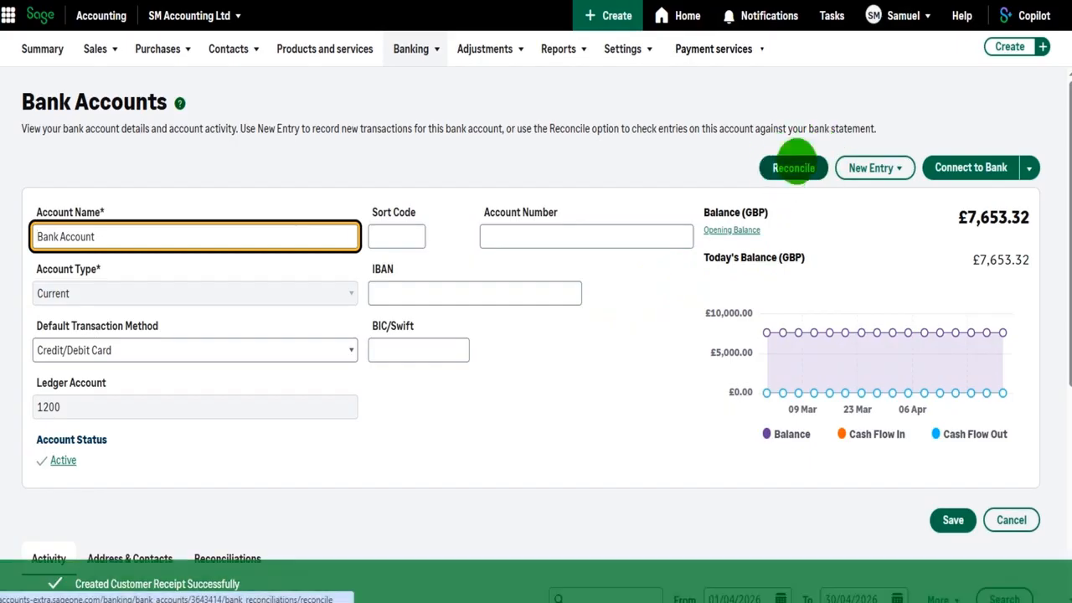
Open the draft 30/11/2025 reconciliation from the bank account's list of reconciliations.
scroll(778, 168, "down", 3)
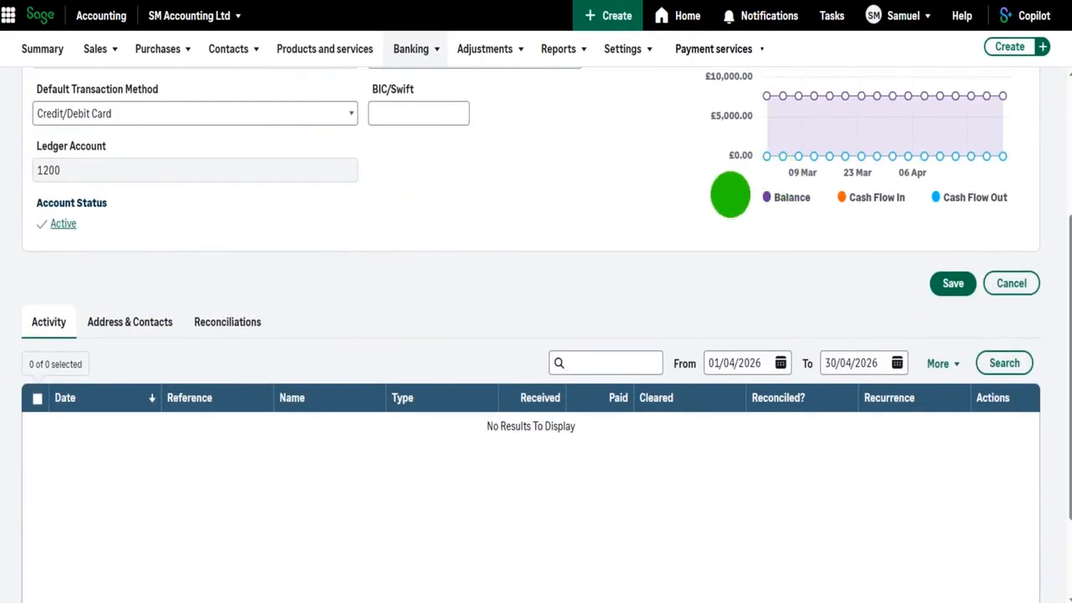
left_click(245, 322)
scroll(533, 311, "down", 2)
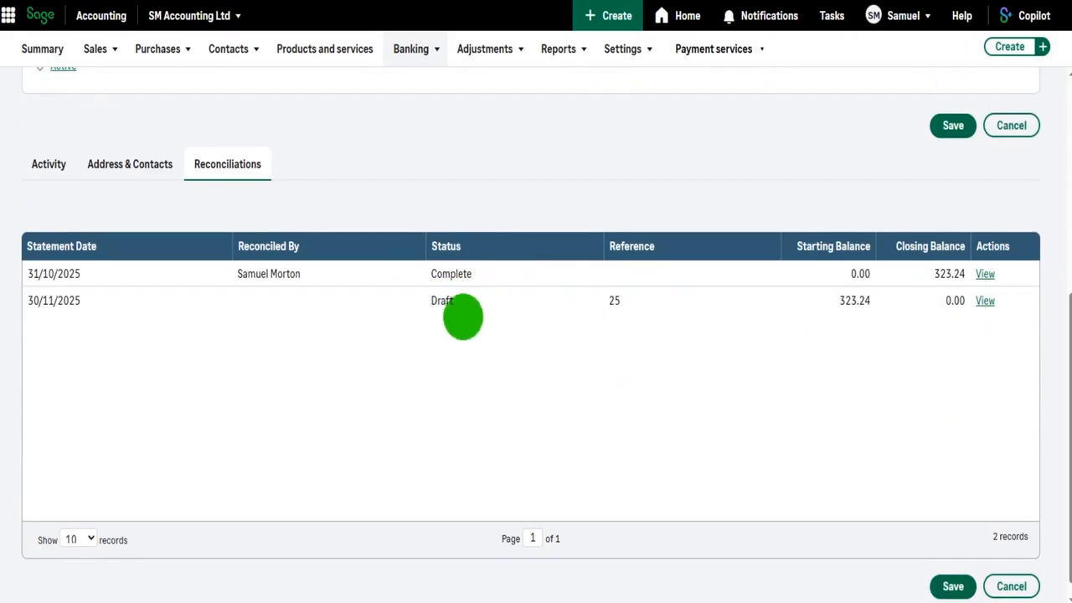
left_click(438, 302)
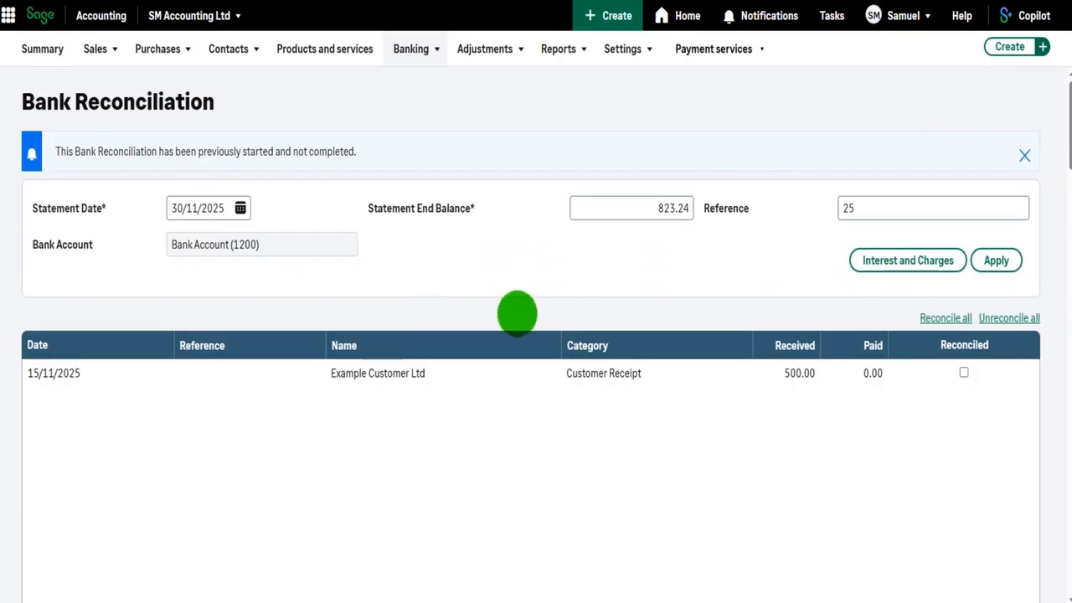
Mark the 500.00 customer receipt of 15/11/2025 as reconciled and finish the bank reconciliation.
scroll(553, 400, "down", 2)
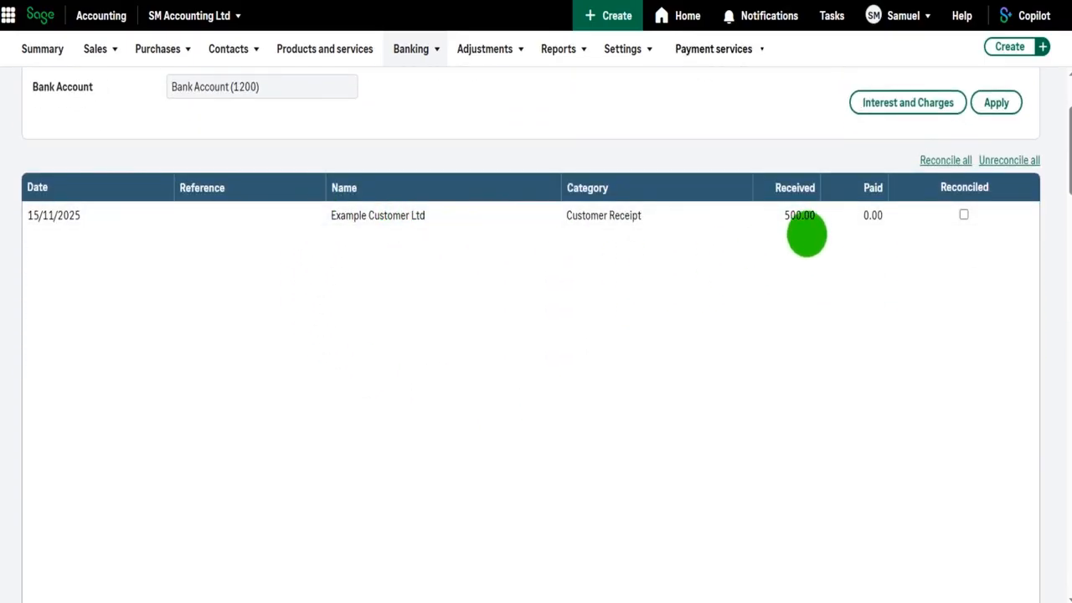
left_click(963, 215)
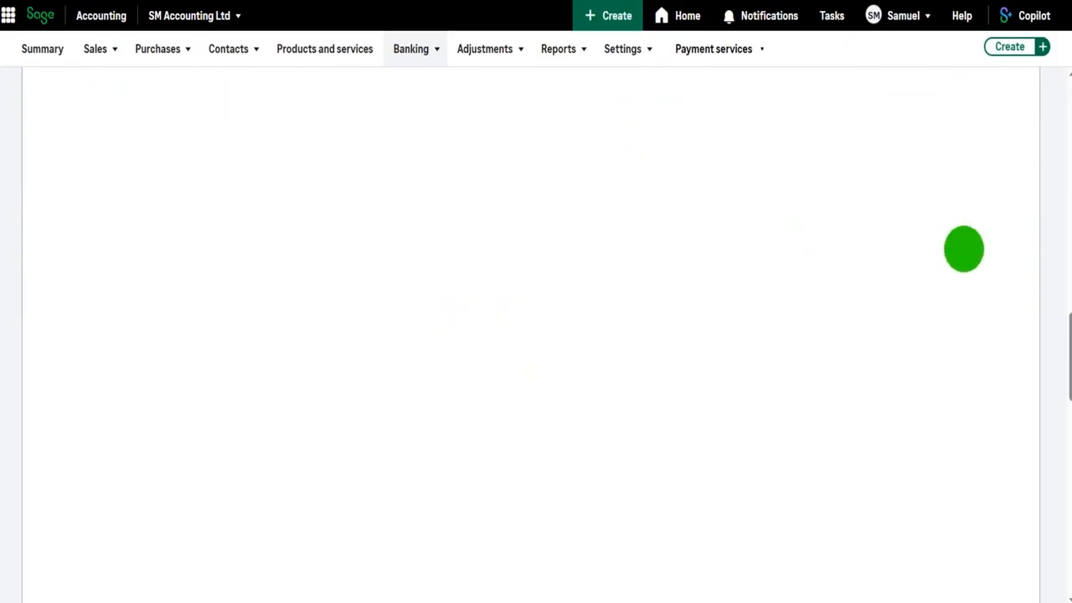
scroll(964, 249, "down", 6)
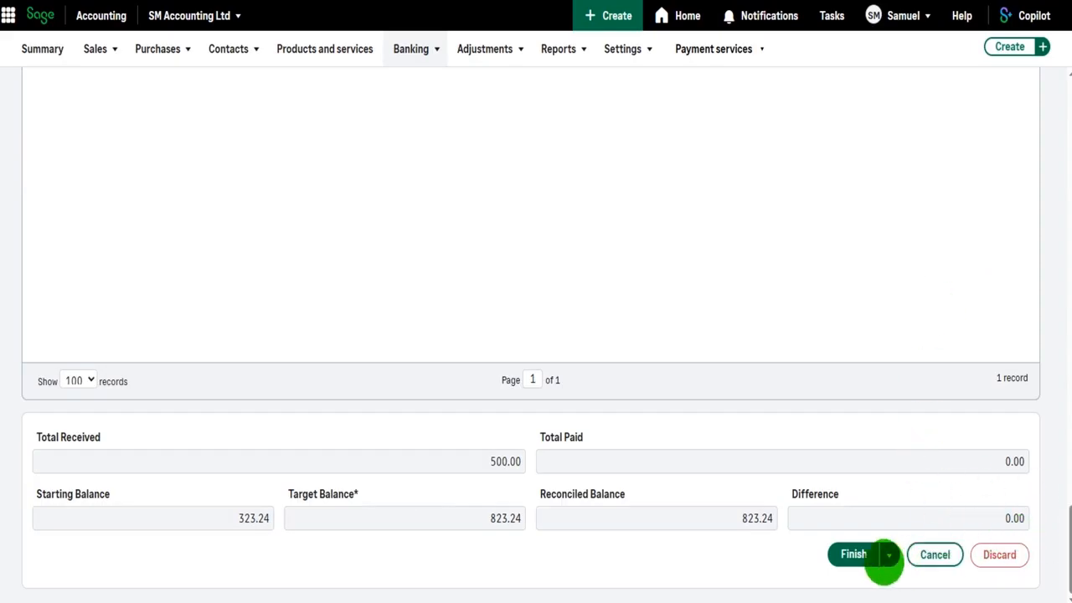
left_click(856, 554)
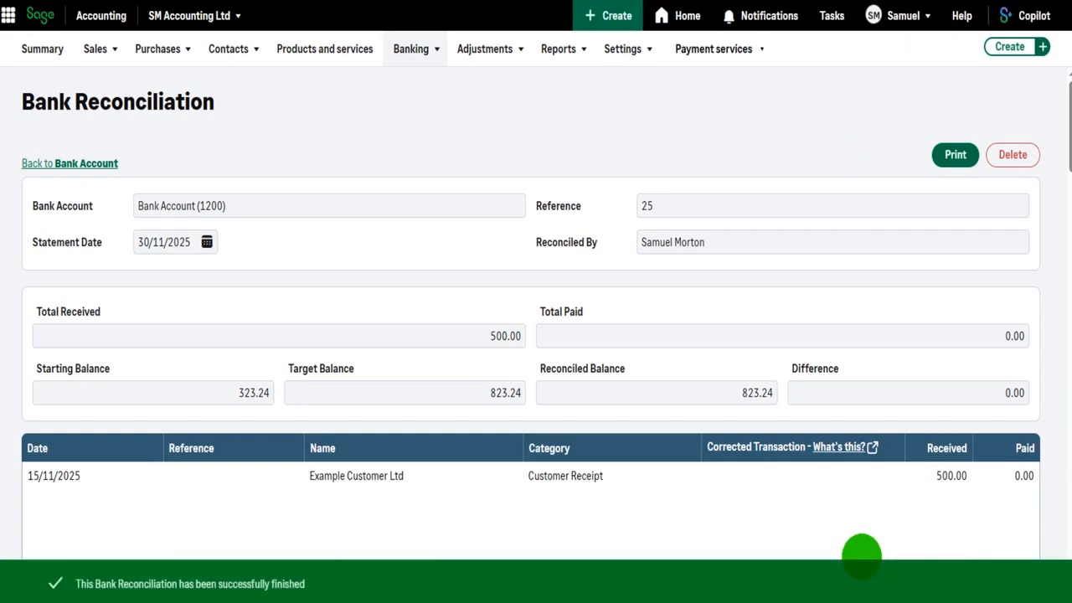
Return to the bank account and review the 30/11/2025 entry in its list of reconciliations.
left_click(100, 163)
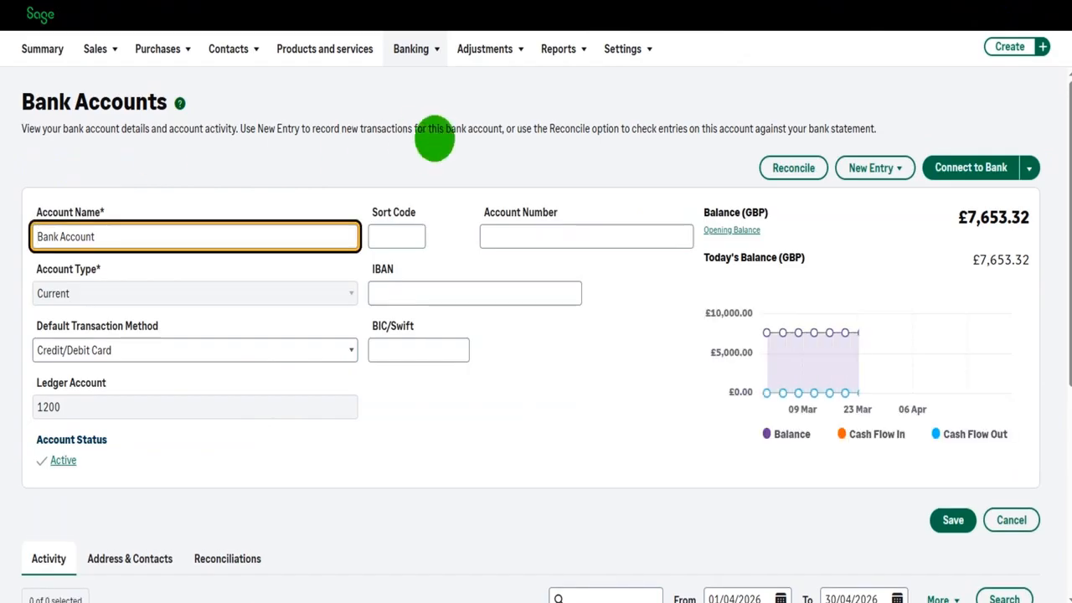
scroll(447, 141, "down", 4)
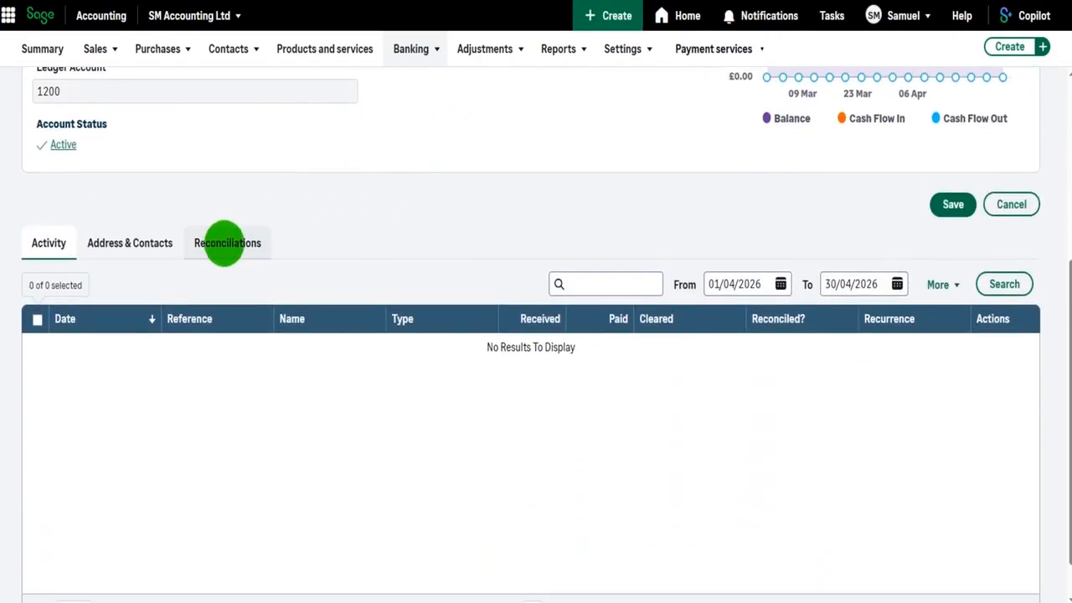
left_click(224, 243)
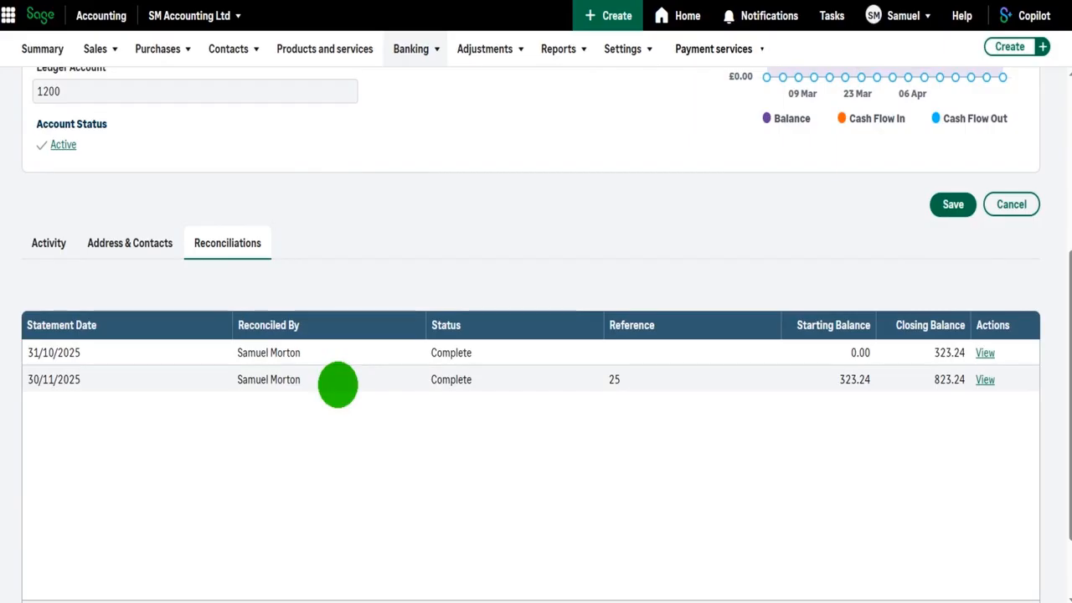
Start another new reconciliation from the bank account's details.
scroll(338, 384, "up", 4)
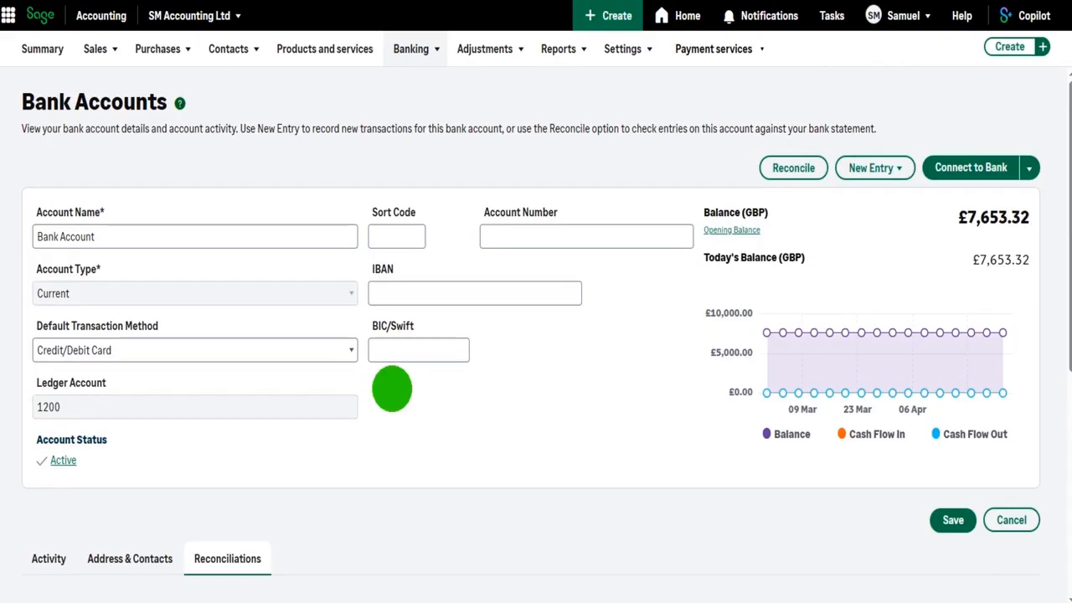
scroll(489, 378, "down", 2)
scroll(628, 299, "up", 2)
left_click(794, 172)
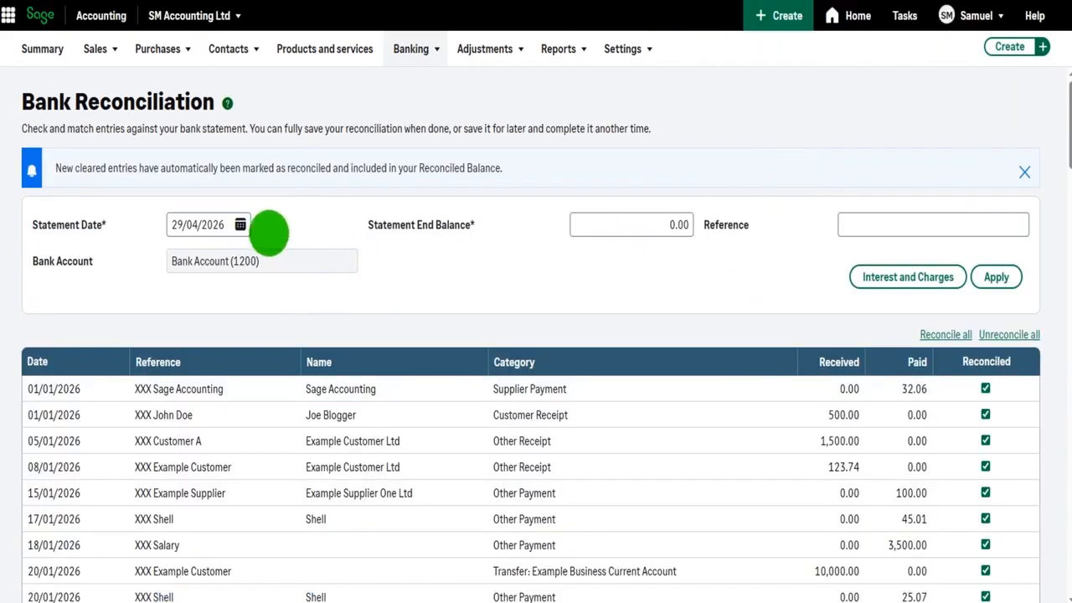
left_click(241, 224)
left_click(185, 261)
left_click(185, 261)
left_click(185, 261)
left_click(185, 261)
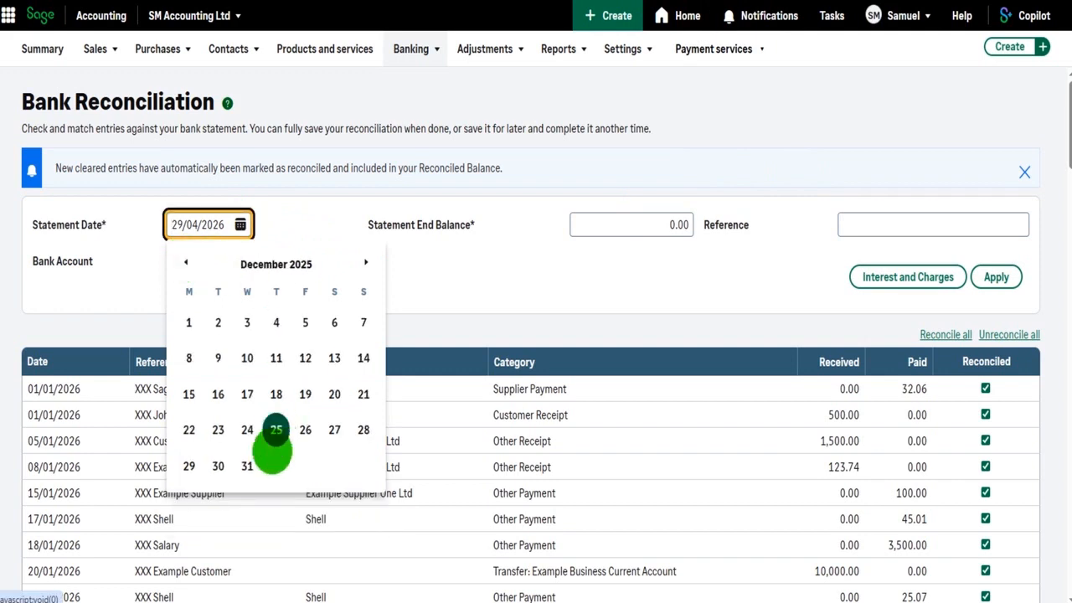
left_click(247, 466)
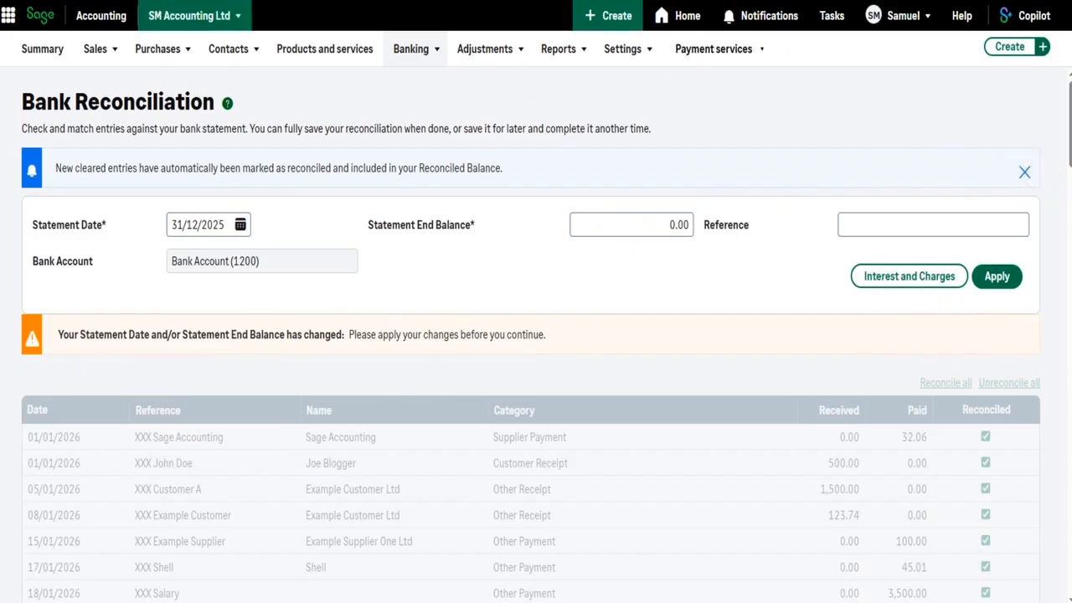
key("F5")
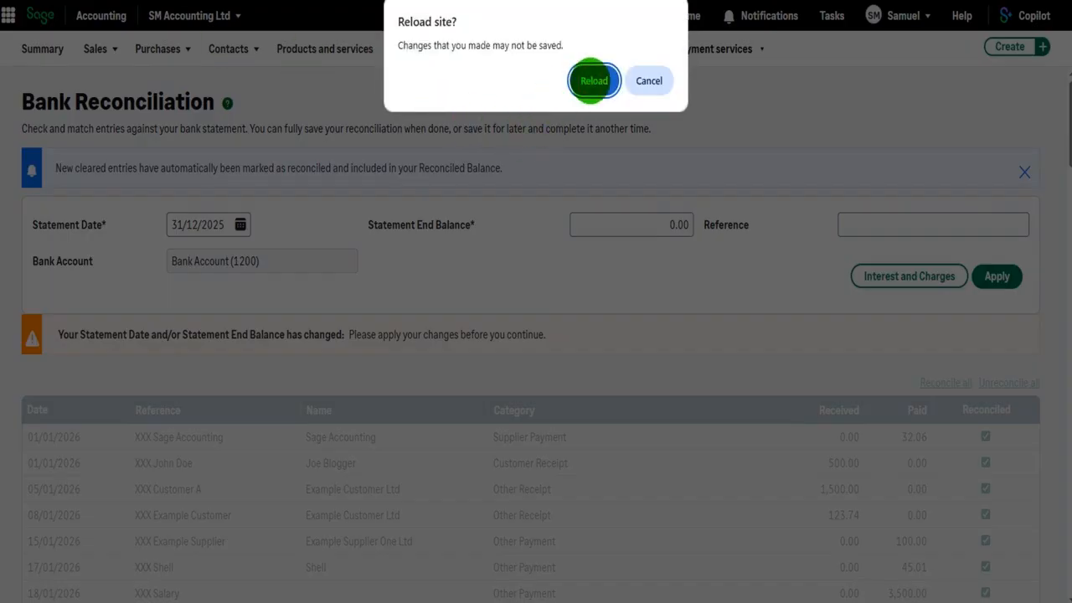
left_click(591, 92)
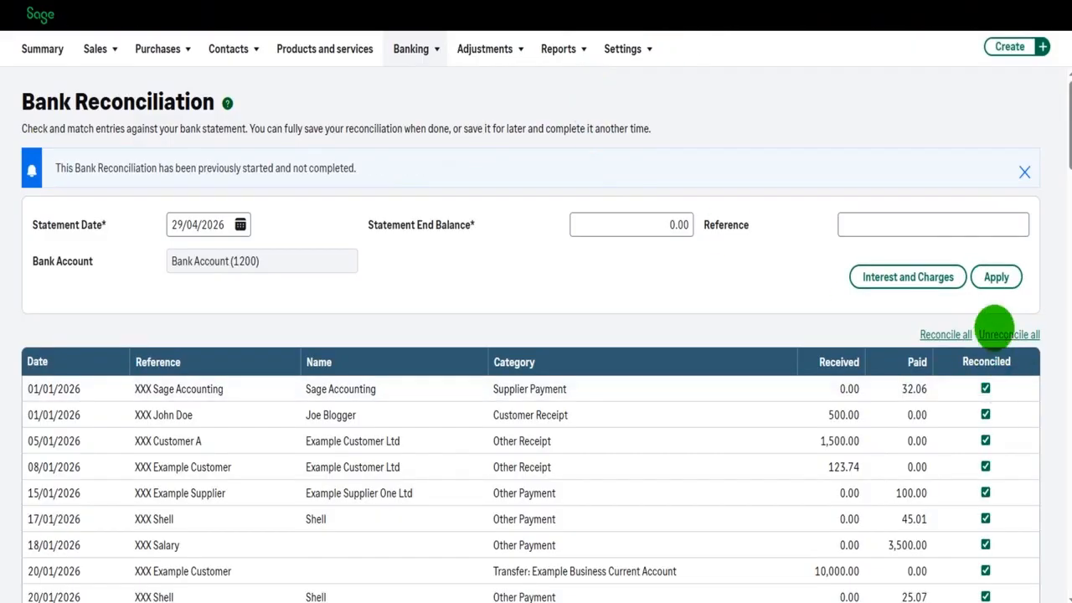
Unreconcile all listed bank entries and set the statement date to 31/12/2025.
left_click(993, 332)
left_click(594, 92)
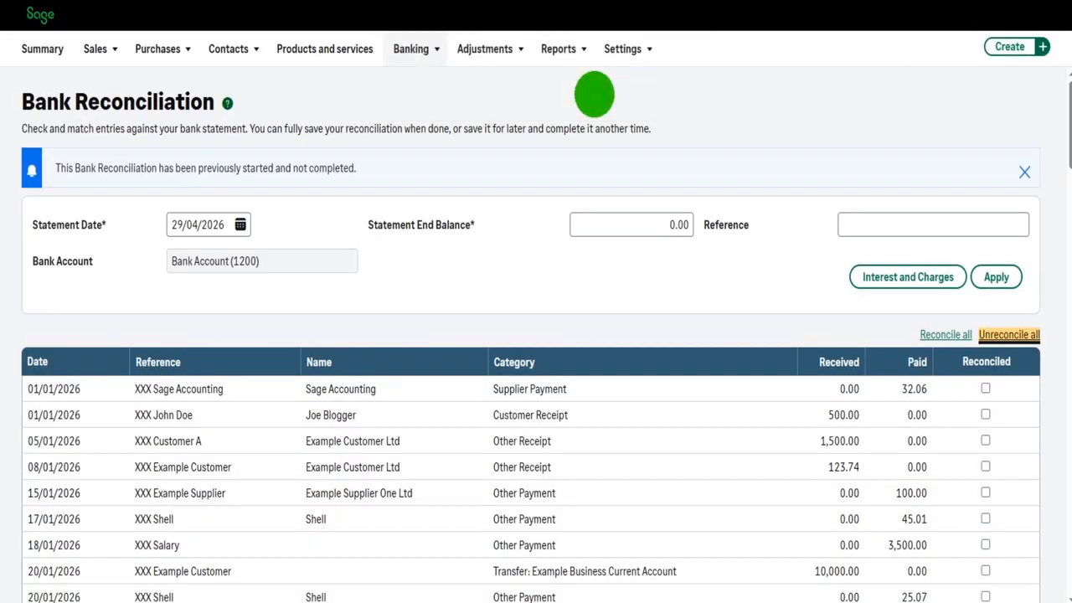
left_click(241, 225)
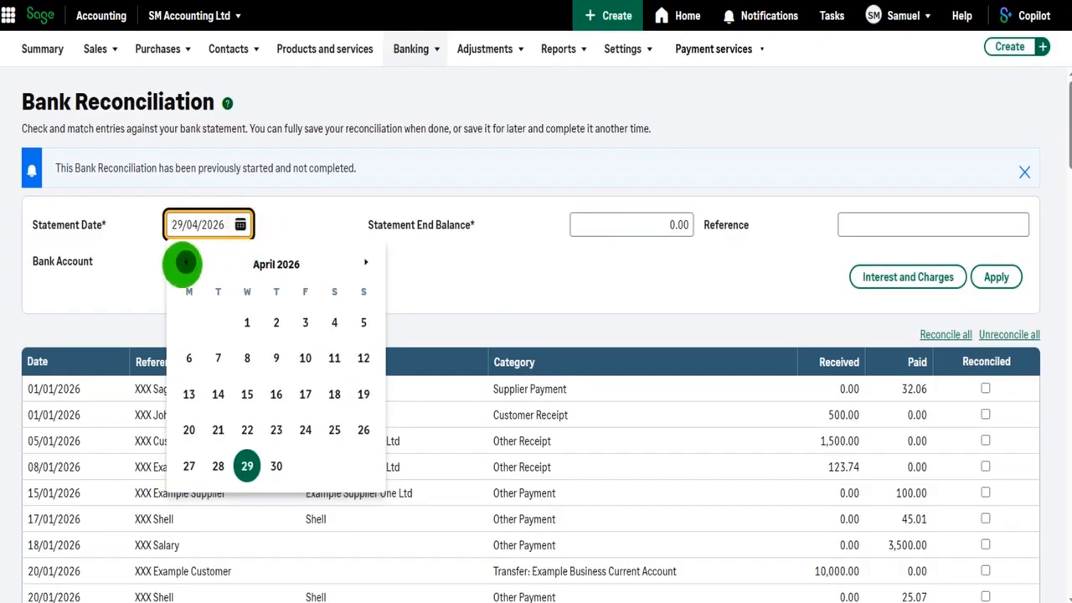
left_click(186, 263)
left_click(186, 263)
left_click(181, 260)
left_click(181, 260)
left_click(246, 467)
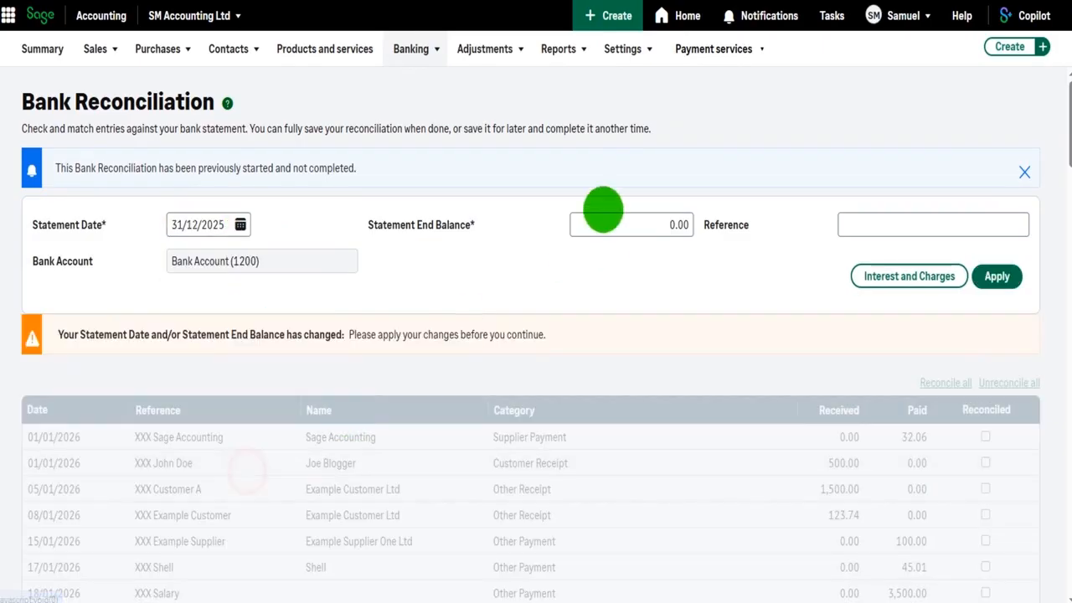
Set the statement end balance to 1,167.89 and apply the changed statement details to the reconciliation.
left_click(601, 223)
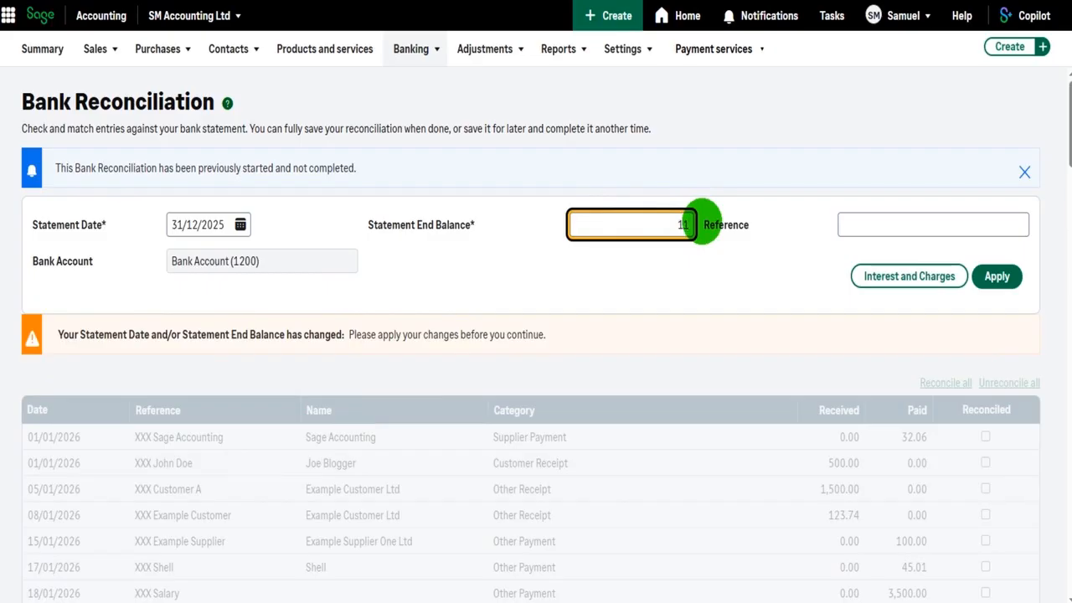
left_click(999, 277)
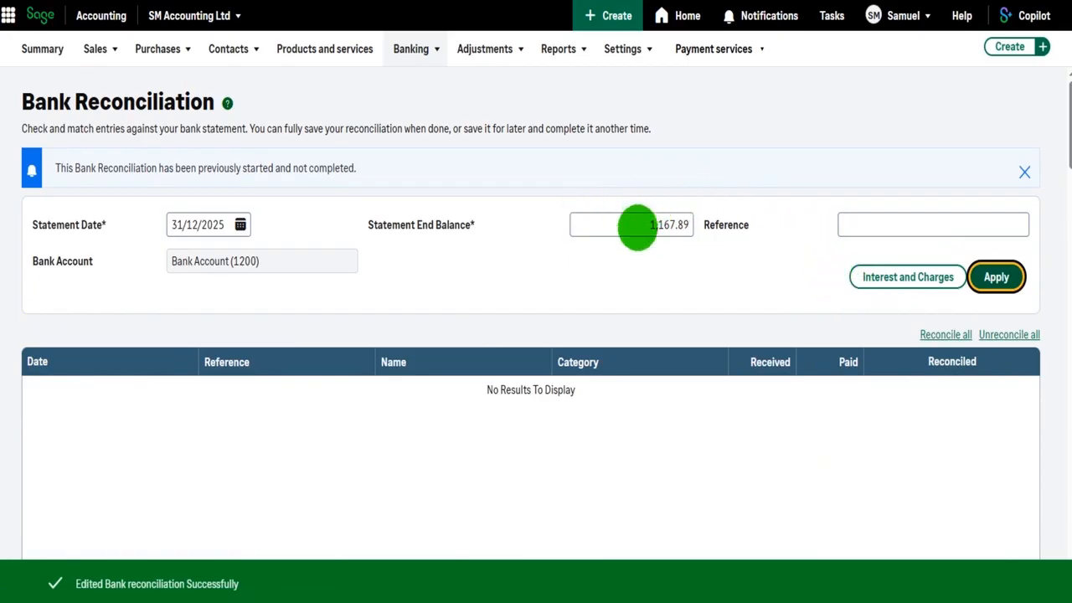
left_click(633, 223)
left_click(700, 290)
Examine the transaction list for the 31/12/2025 statement against the target balance, reconciled balance and difference.
scroll(700, 290, "down", 6)
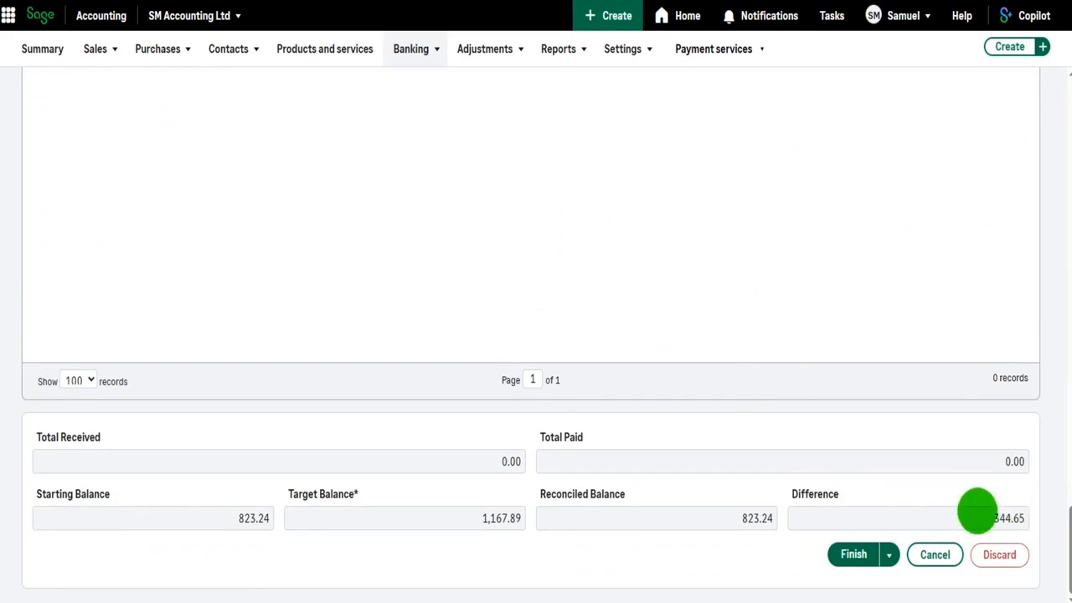
scroll(840, 368, "up", 5)
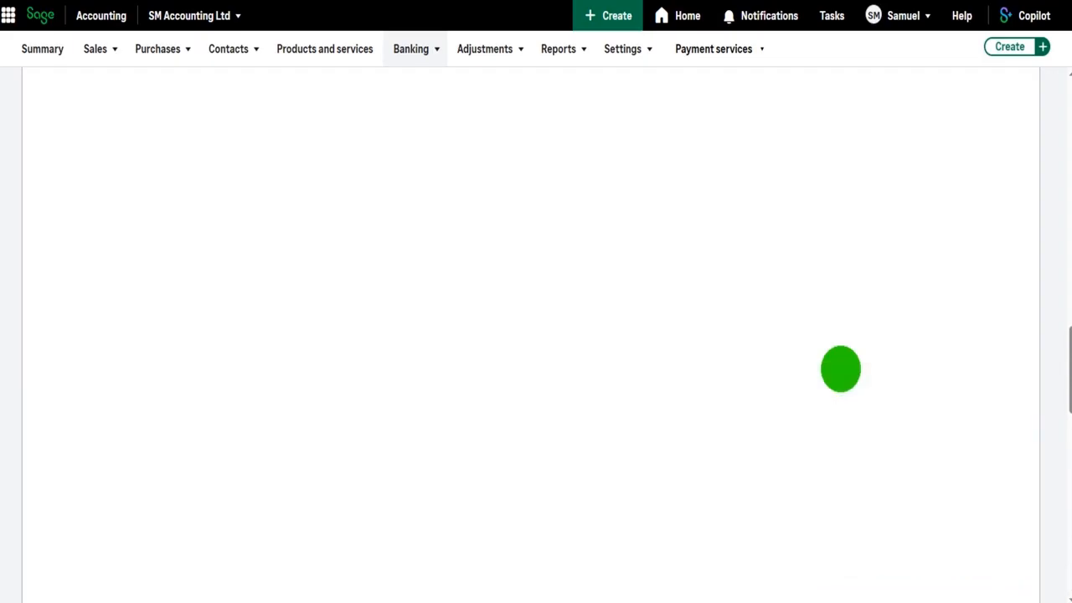
scroll(840, 369, "up", 5)
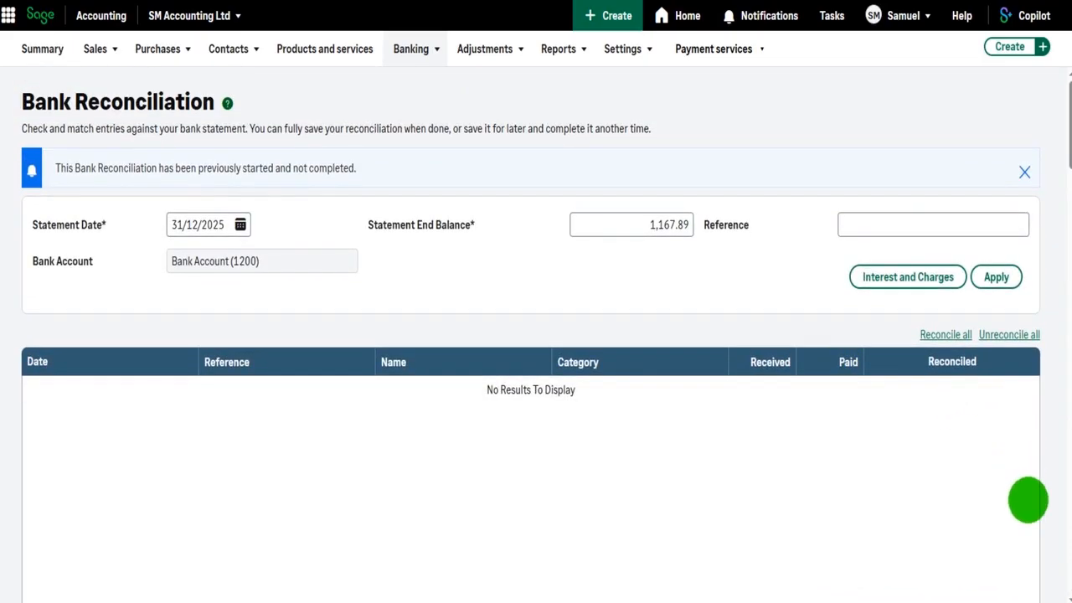
scroll(1025, 498, "down", 5)
scroll(1017, 487, "down", 5)
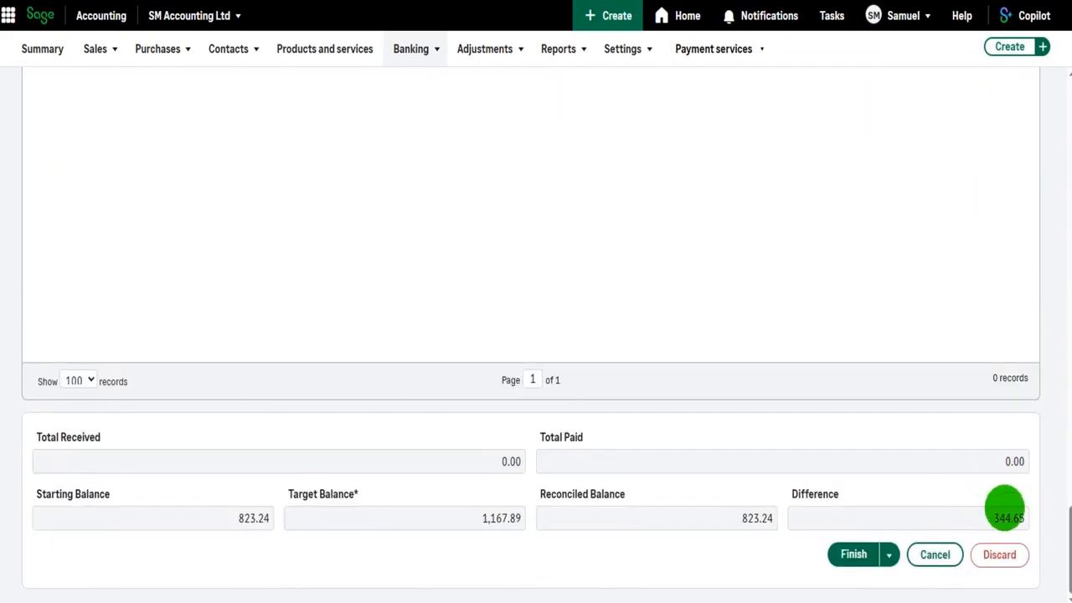
scroll(1005, 508, "up", 5)
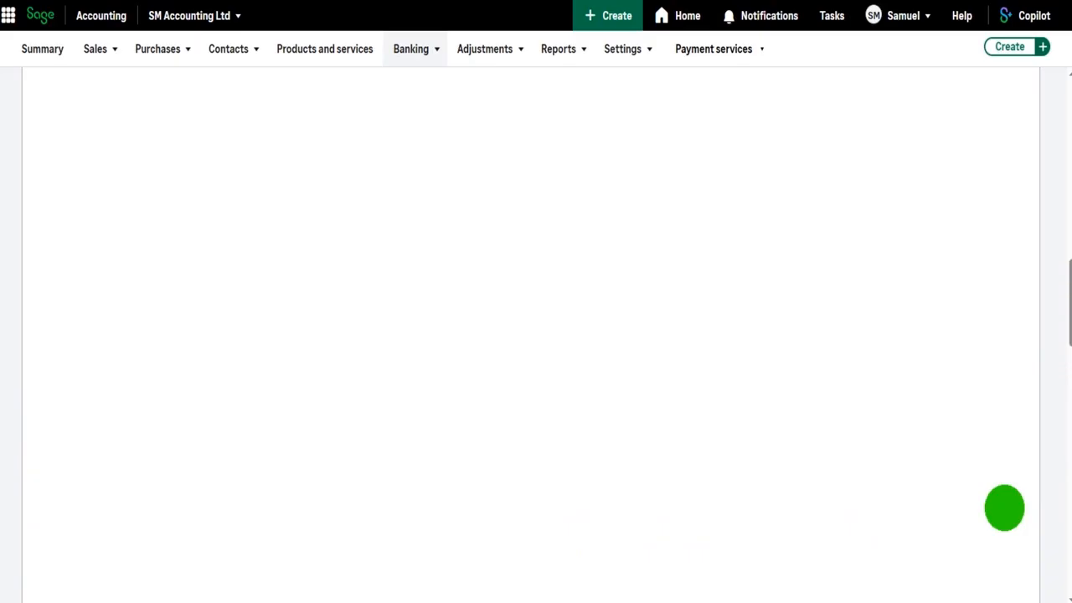
scroll(1004, 508, "up", 5)
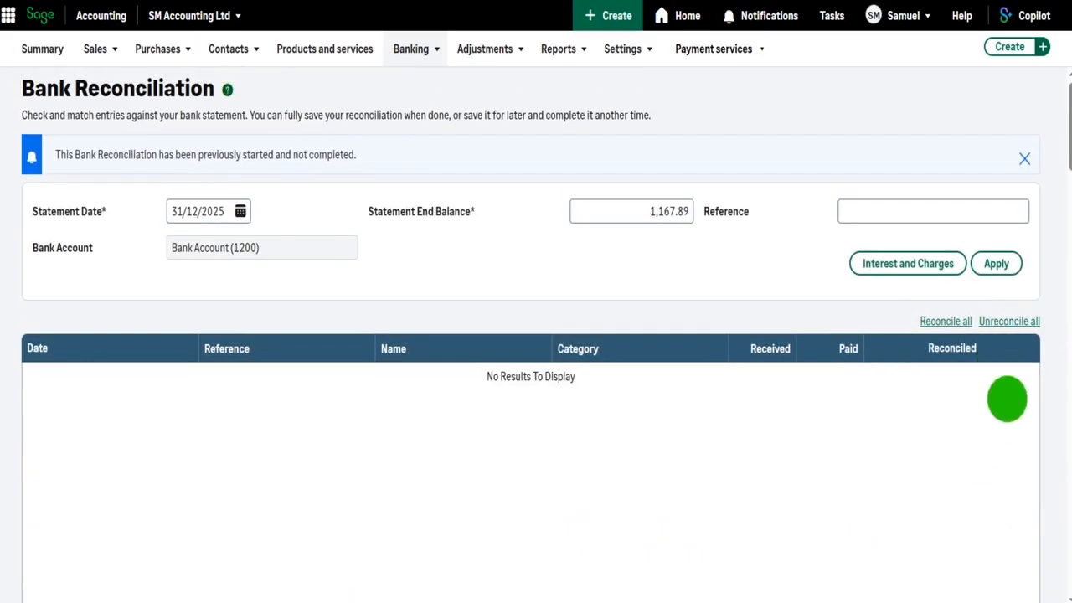
scroll(1002, 483, "down", 1)
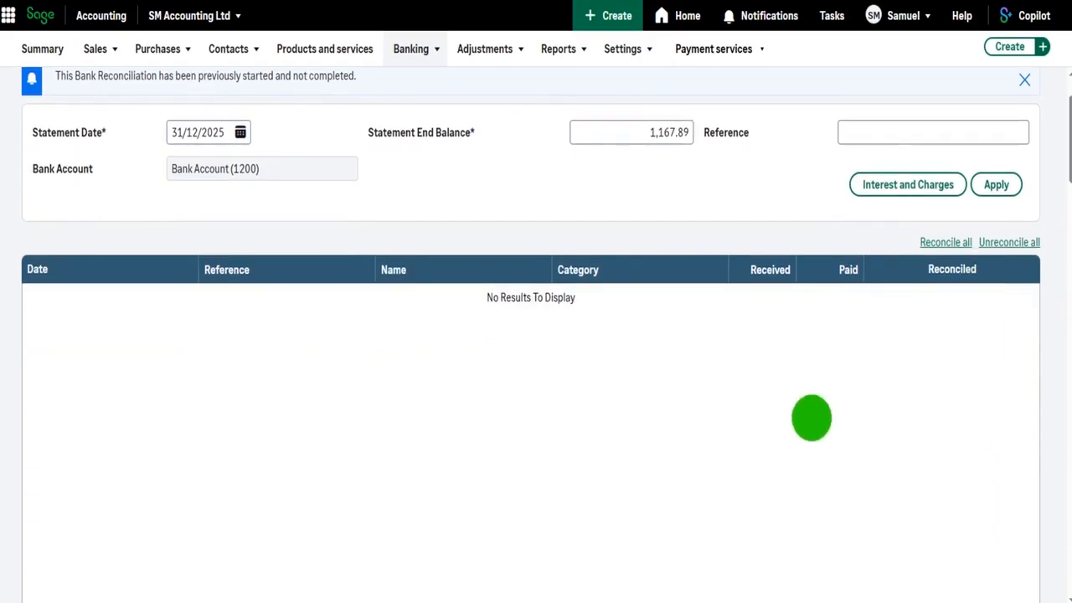
scroll(827, 462, "down", 3)
scroll(828, 461, "down", 5)
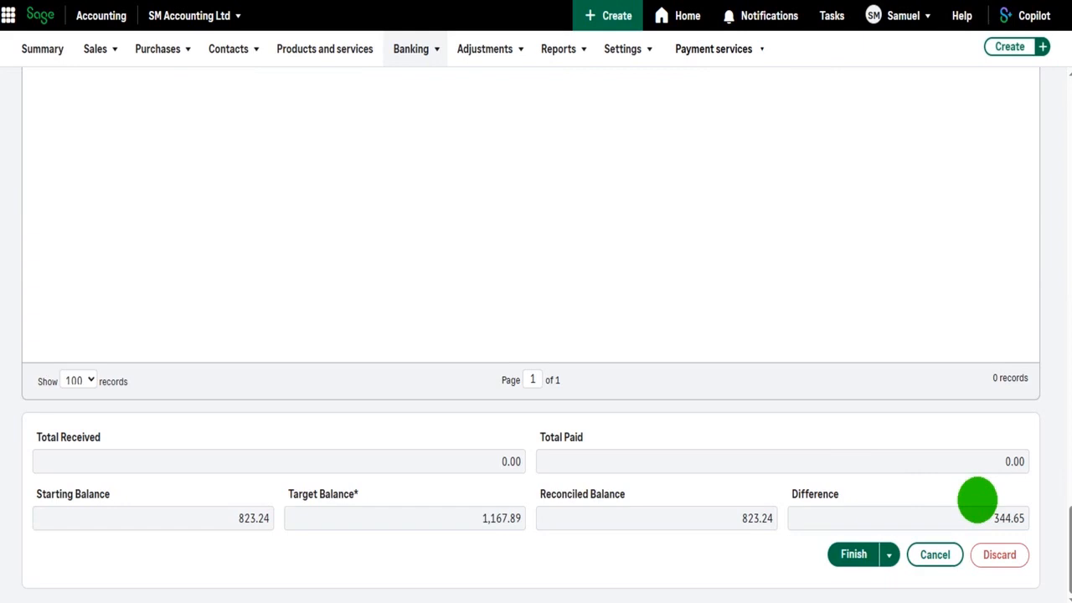
scroll(916, 494, "up", 6)
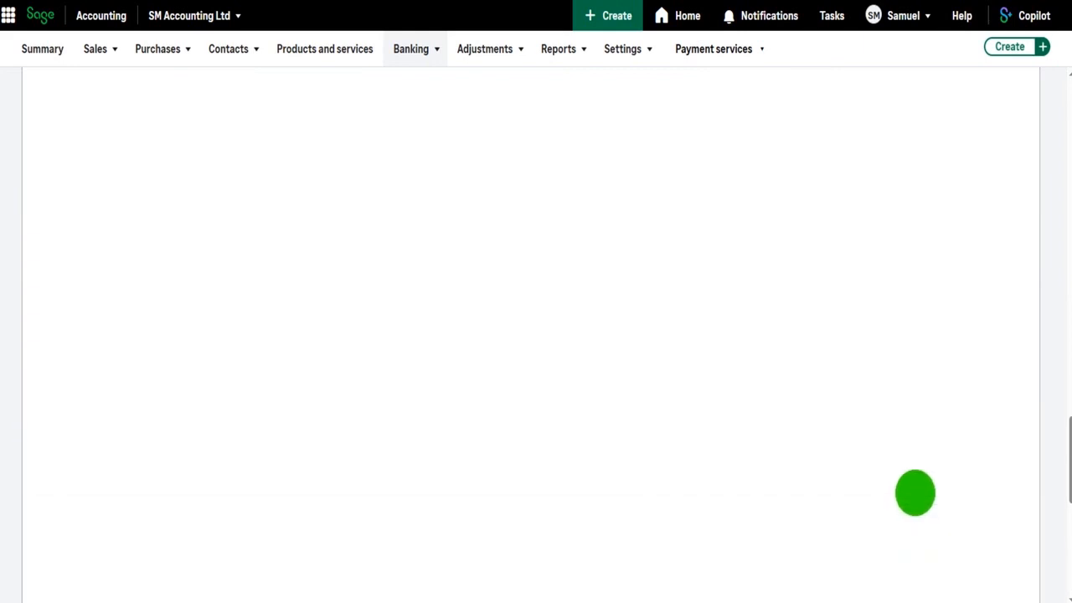
scroll(914, 492, "up", 5)
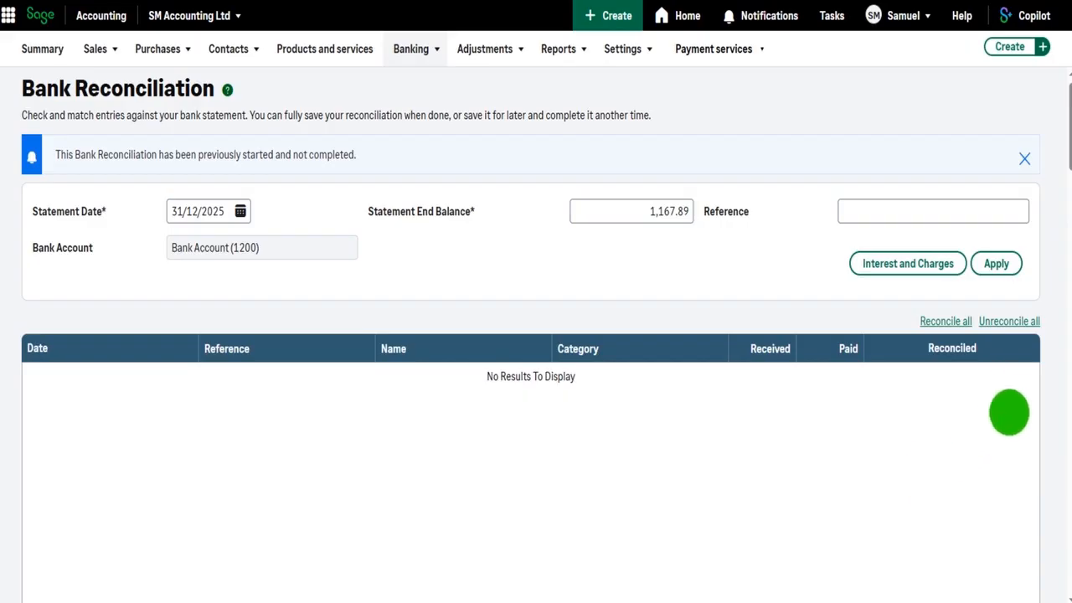
scroll(1008, 409, "up", 1)
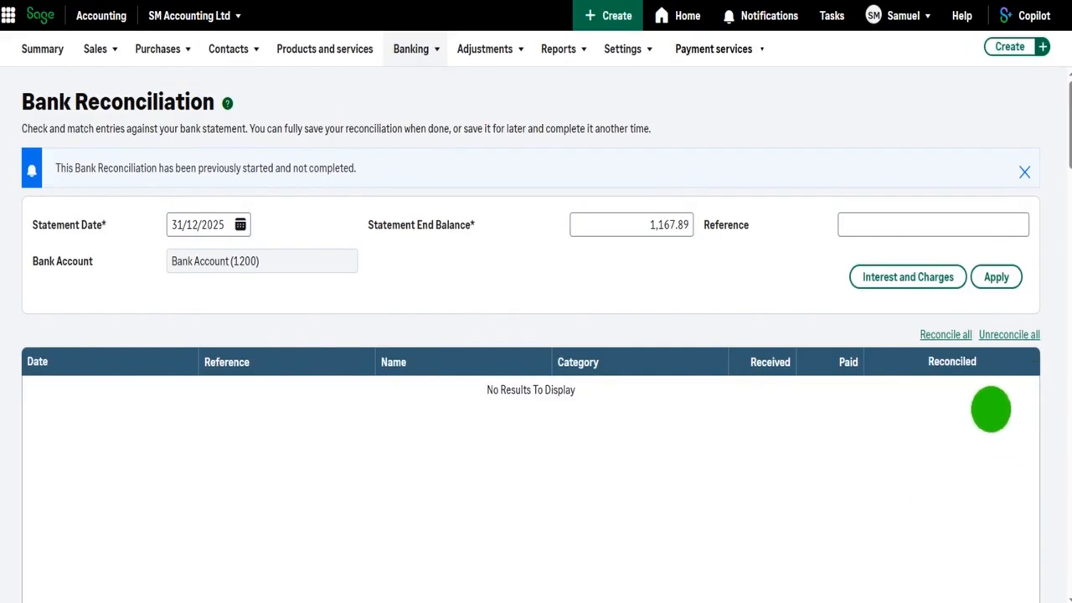
scroll(1019, 402, "down", 2)
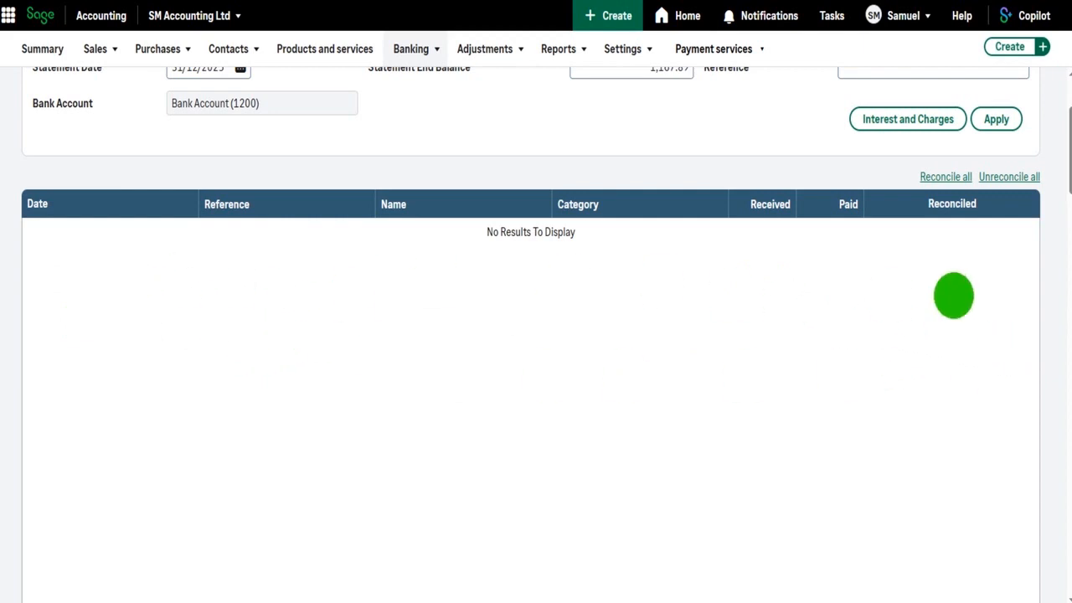
scroll(821, 407, "down", 2)
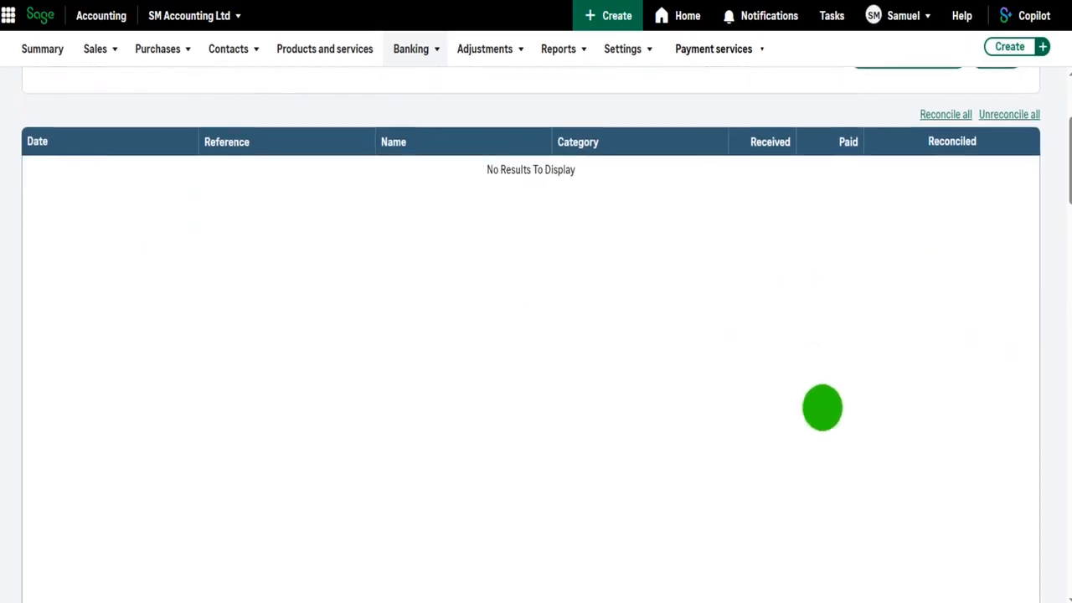
scroll(822, 407, "up", 1)
scroll(823, 407, "up", 3)
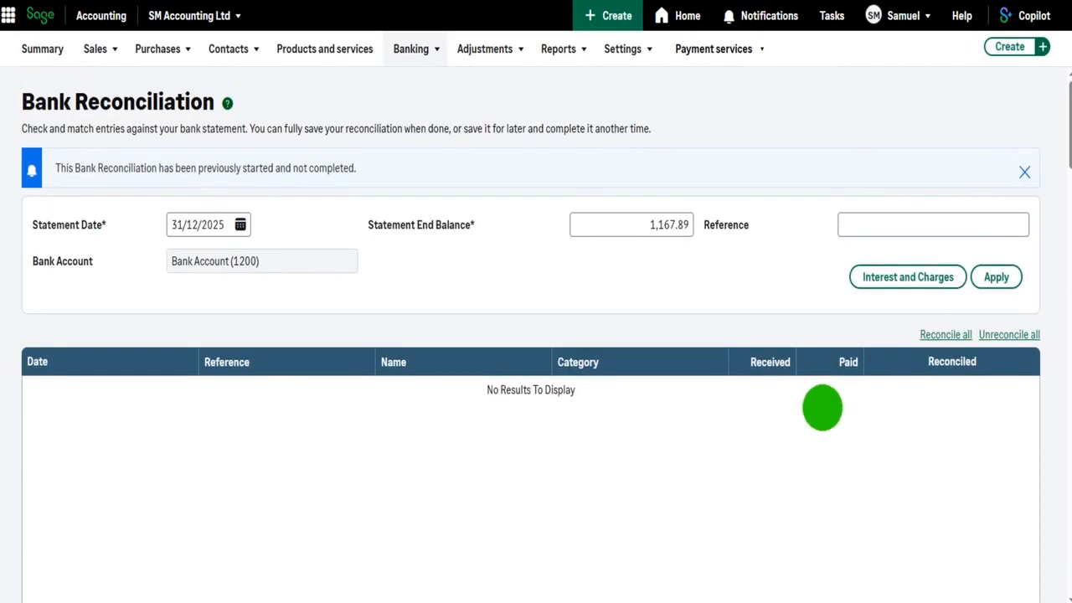
scroll(823, 411, "down", 2)
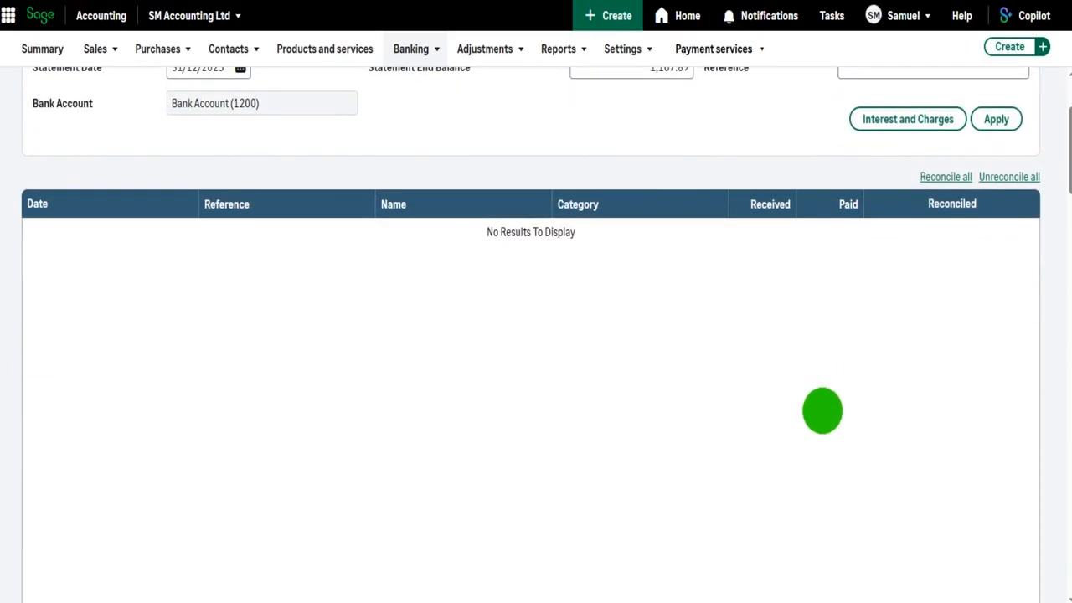
scroll(822, 410, "down", 4)
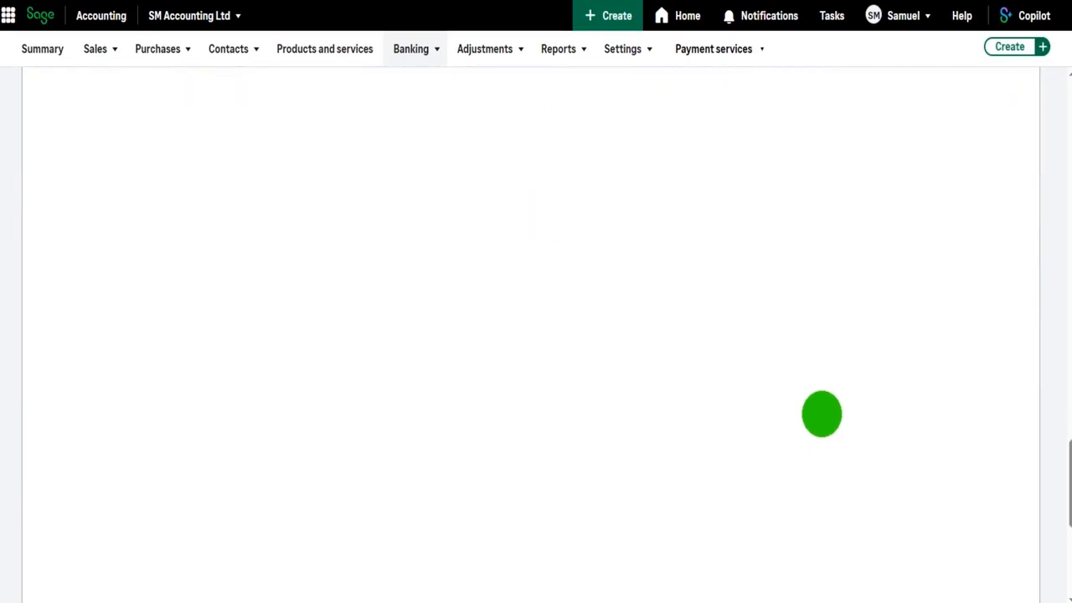
scroll(821, 414, "down", 3)
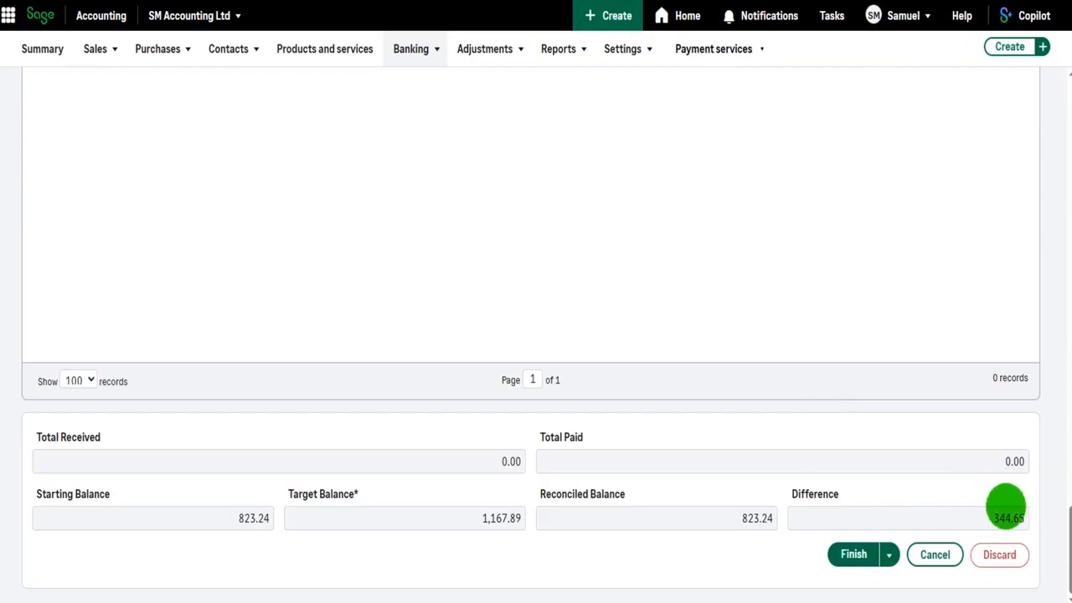
scroll(996, 507, "up", 5)
scroll(996, 507, "up", 5)
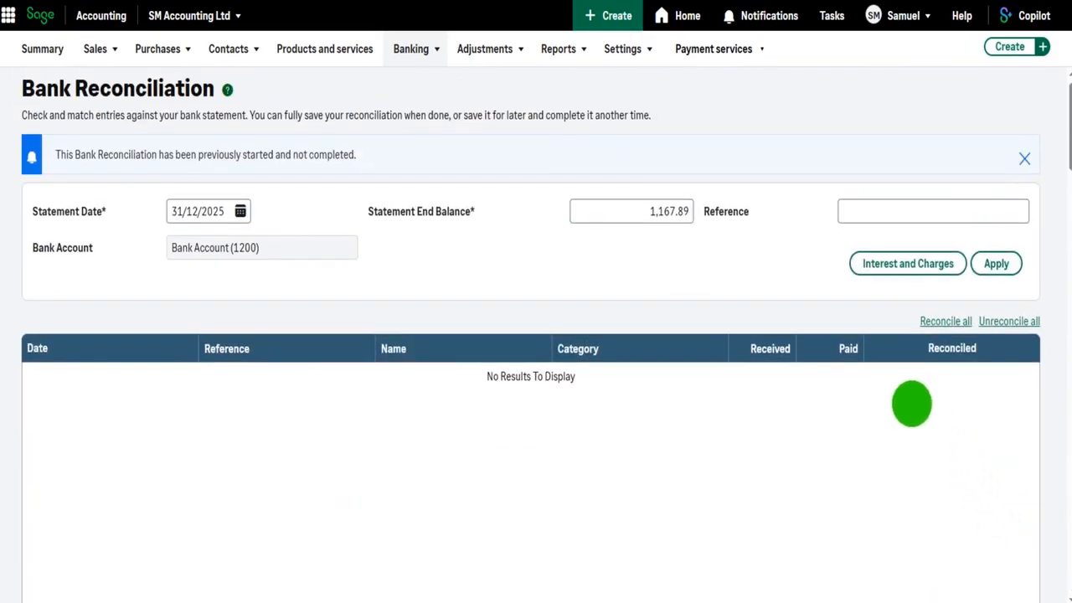
scroll(905, 461, "down", 2)
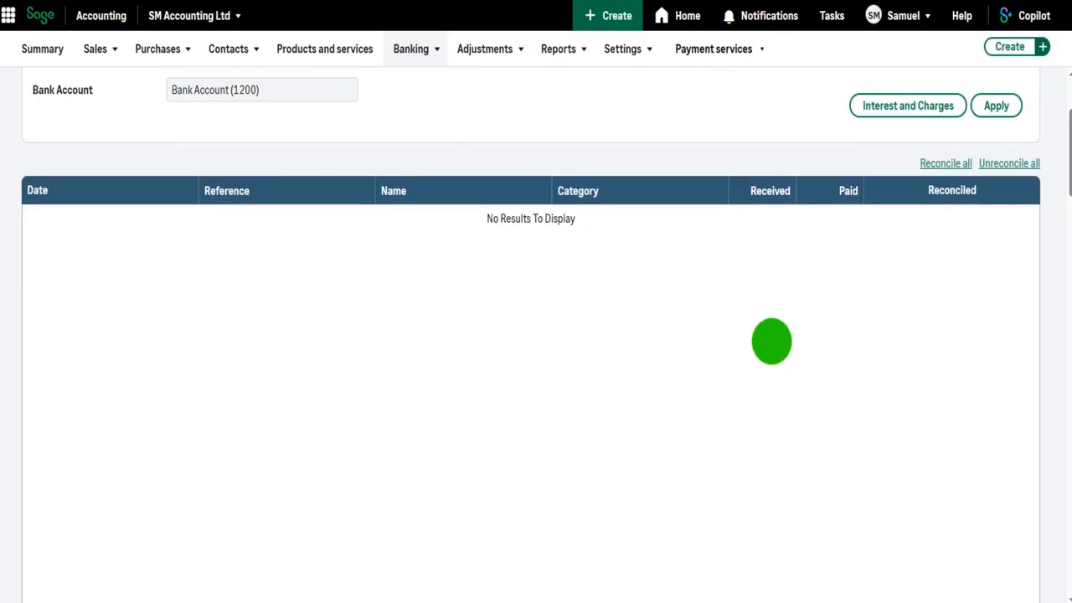
scroll(772, 341, "up", 2)
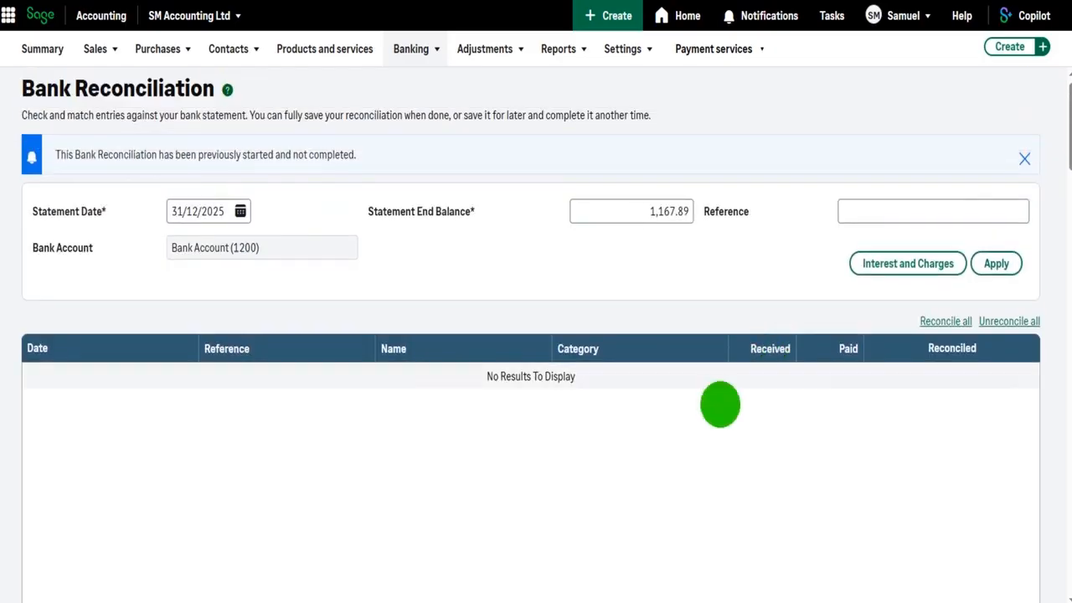
scroll(686, 427, "down", 1)
scroll(686, 429, "down", 8)
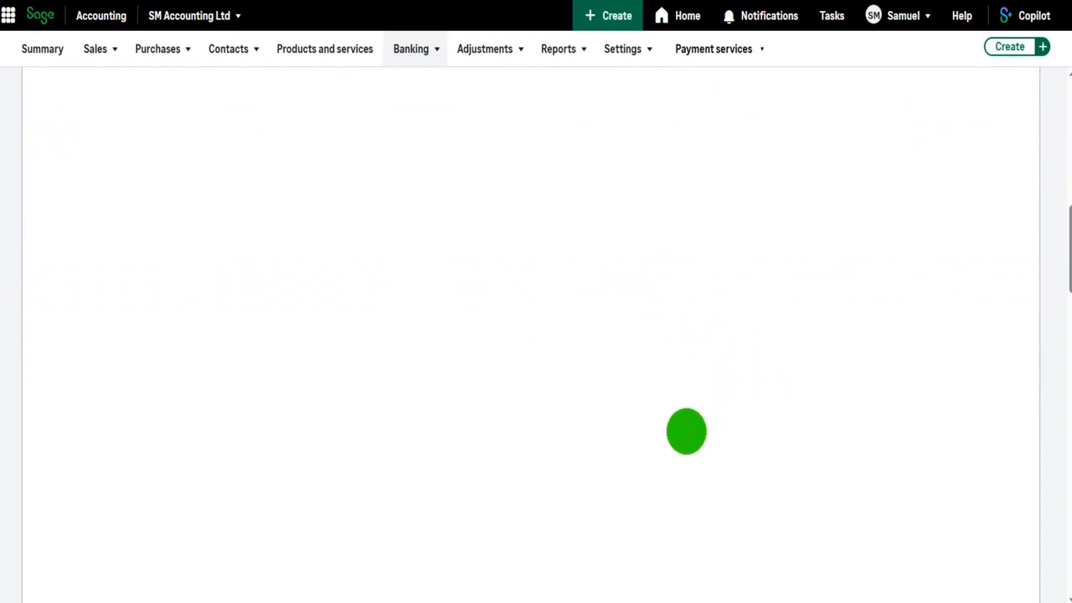
scroll(686, 433, "down", 2)
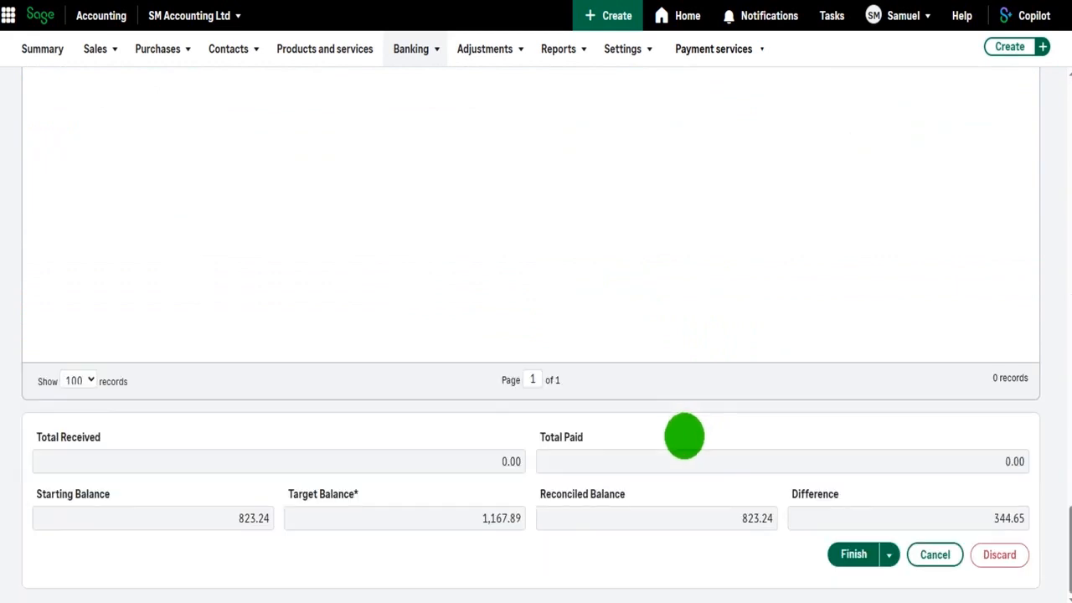
Inspect the starting balance and the difference in the reconciliation totals, and return to the statement details.
left_click_drag(220, 516, 287, 517)
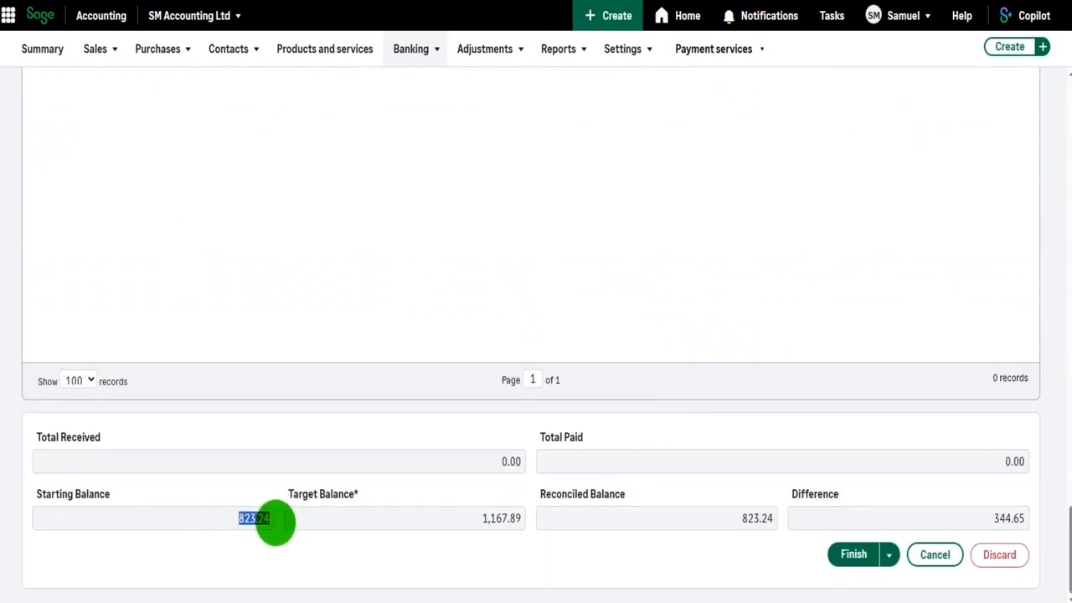
left_click_drag(221, 518, 282, 517)
left_click(222, 517)
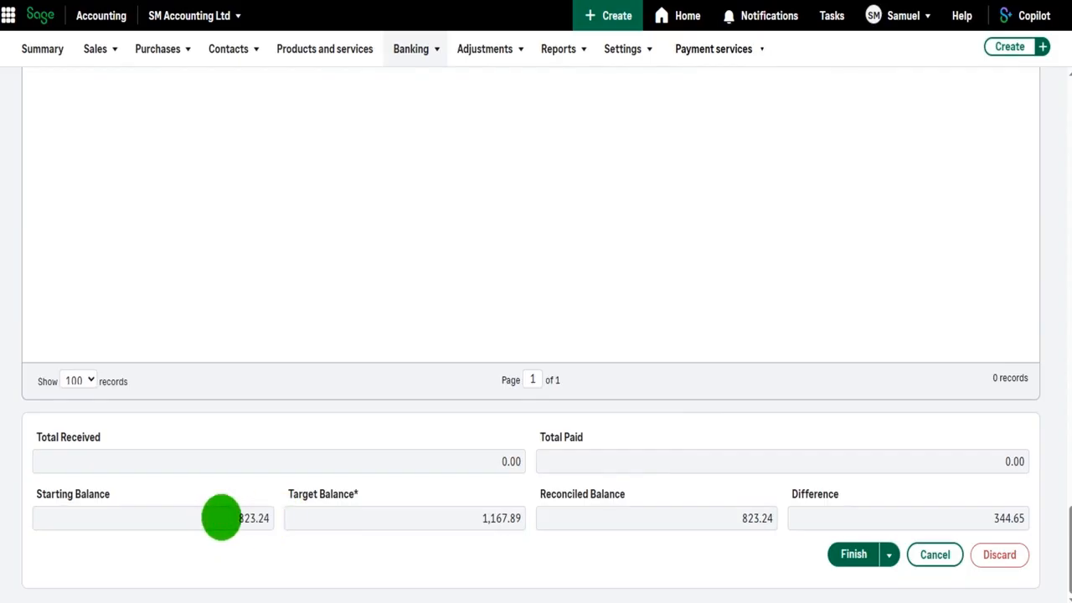
left_click_drag(220, 518, 280, 515)
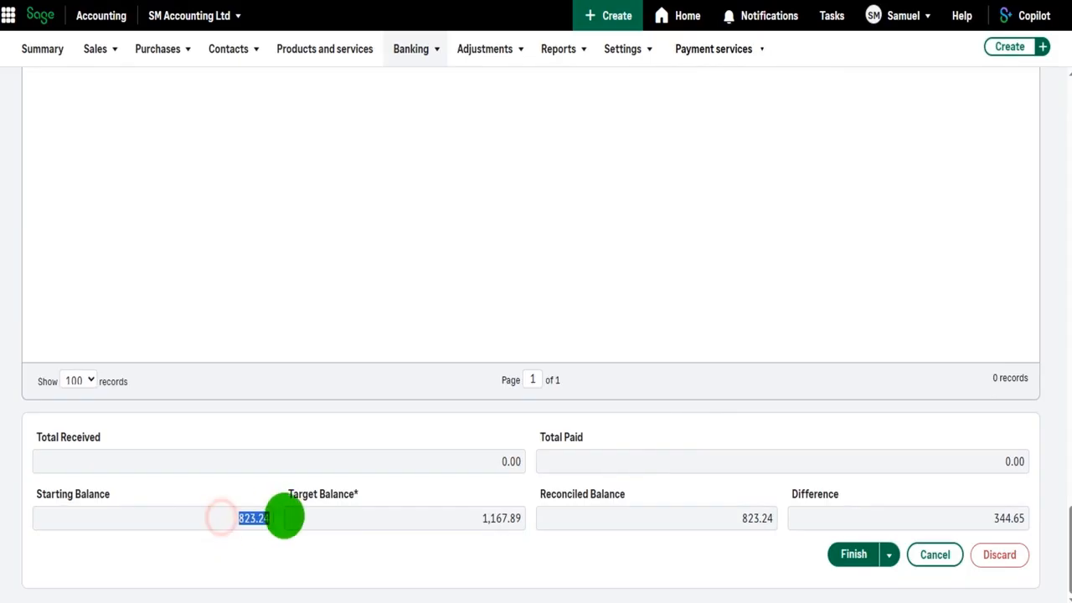
left_click(242, 515)
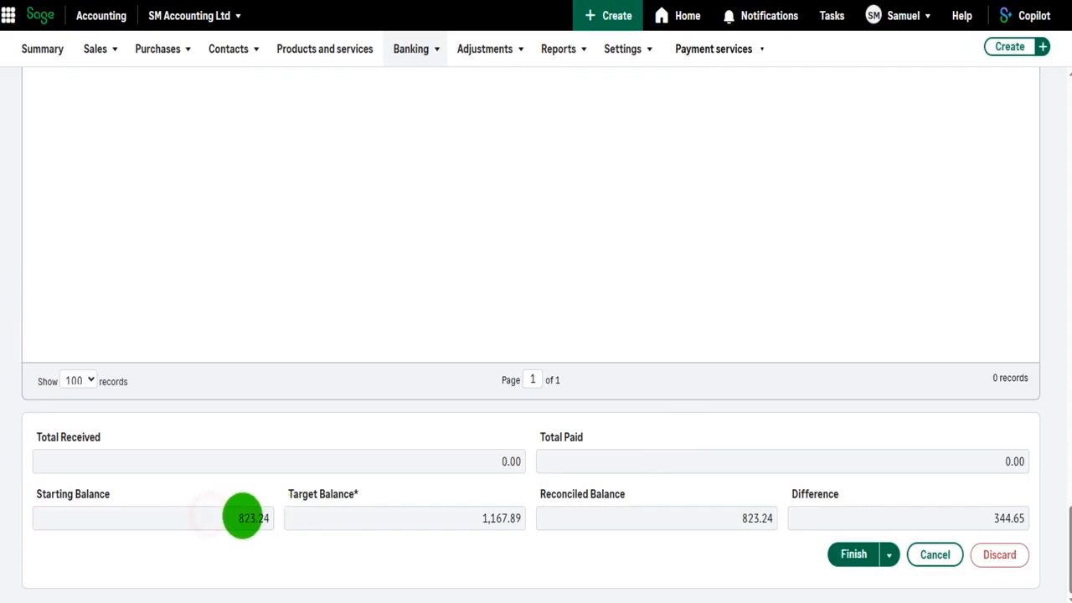
left_click_drag(218, 515, 293, 518)
left_click(204, 519)
left_click_drag(208, 516, 282, 511)
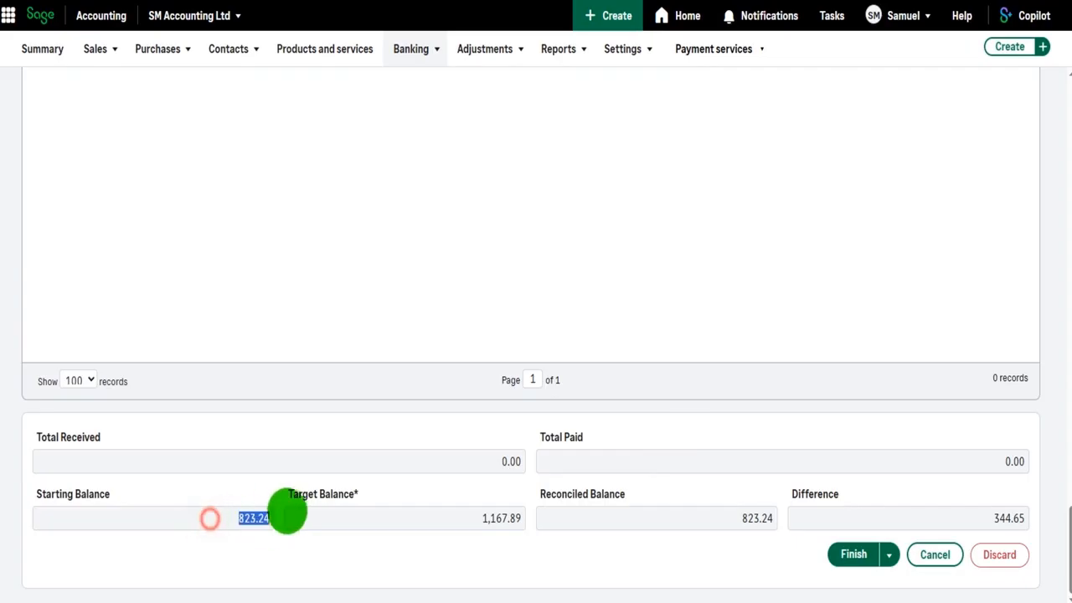
left_click(197, 519)
left_click_drag(197, 519, 294, 521)
left_click(238, 522)
left_click_drag(955, 512, 1053, 513)
left_click(915, 512)
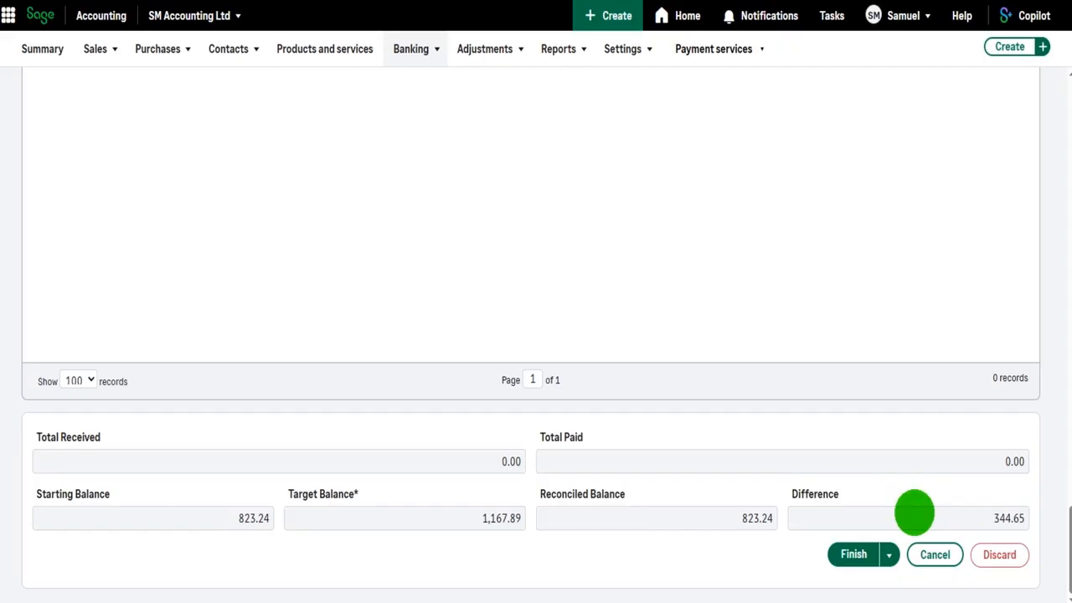
scroll(914, 512, "up", 10)
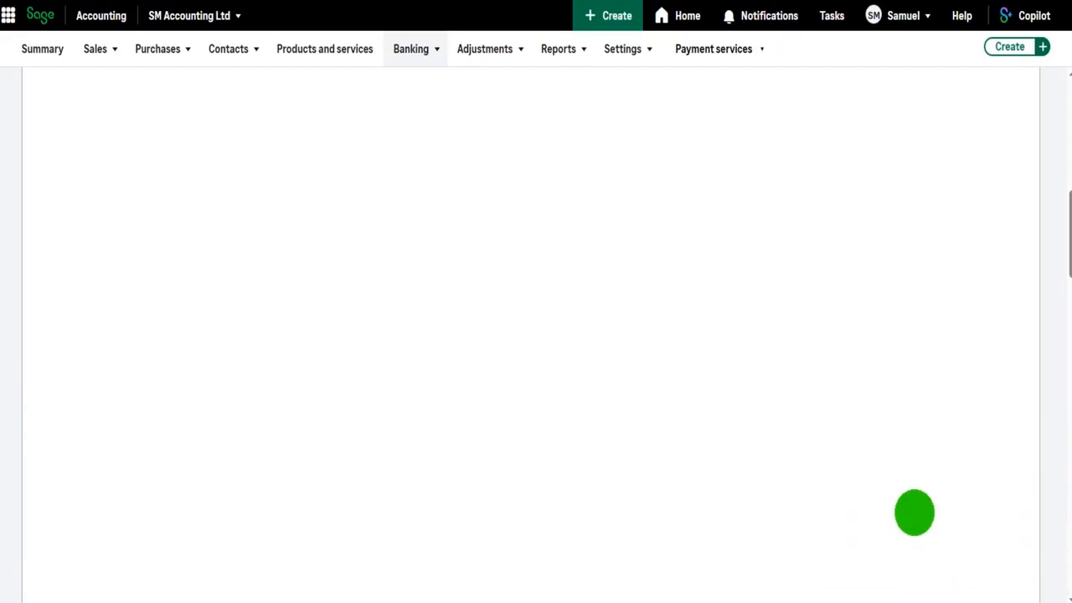
scroll(913, 516, "up", 2)
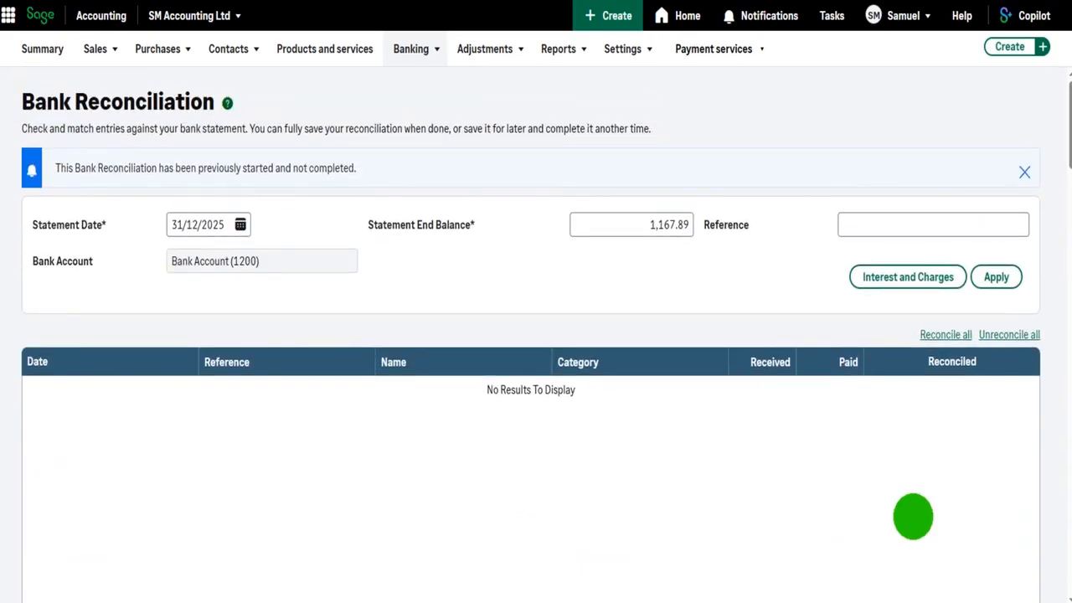